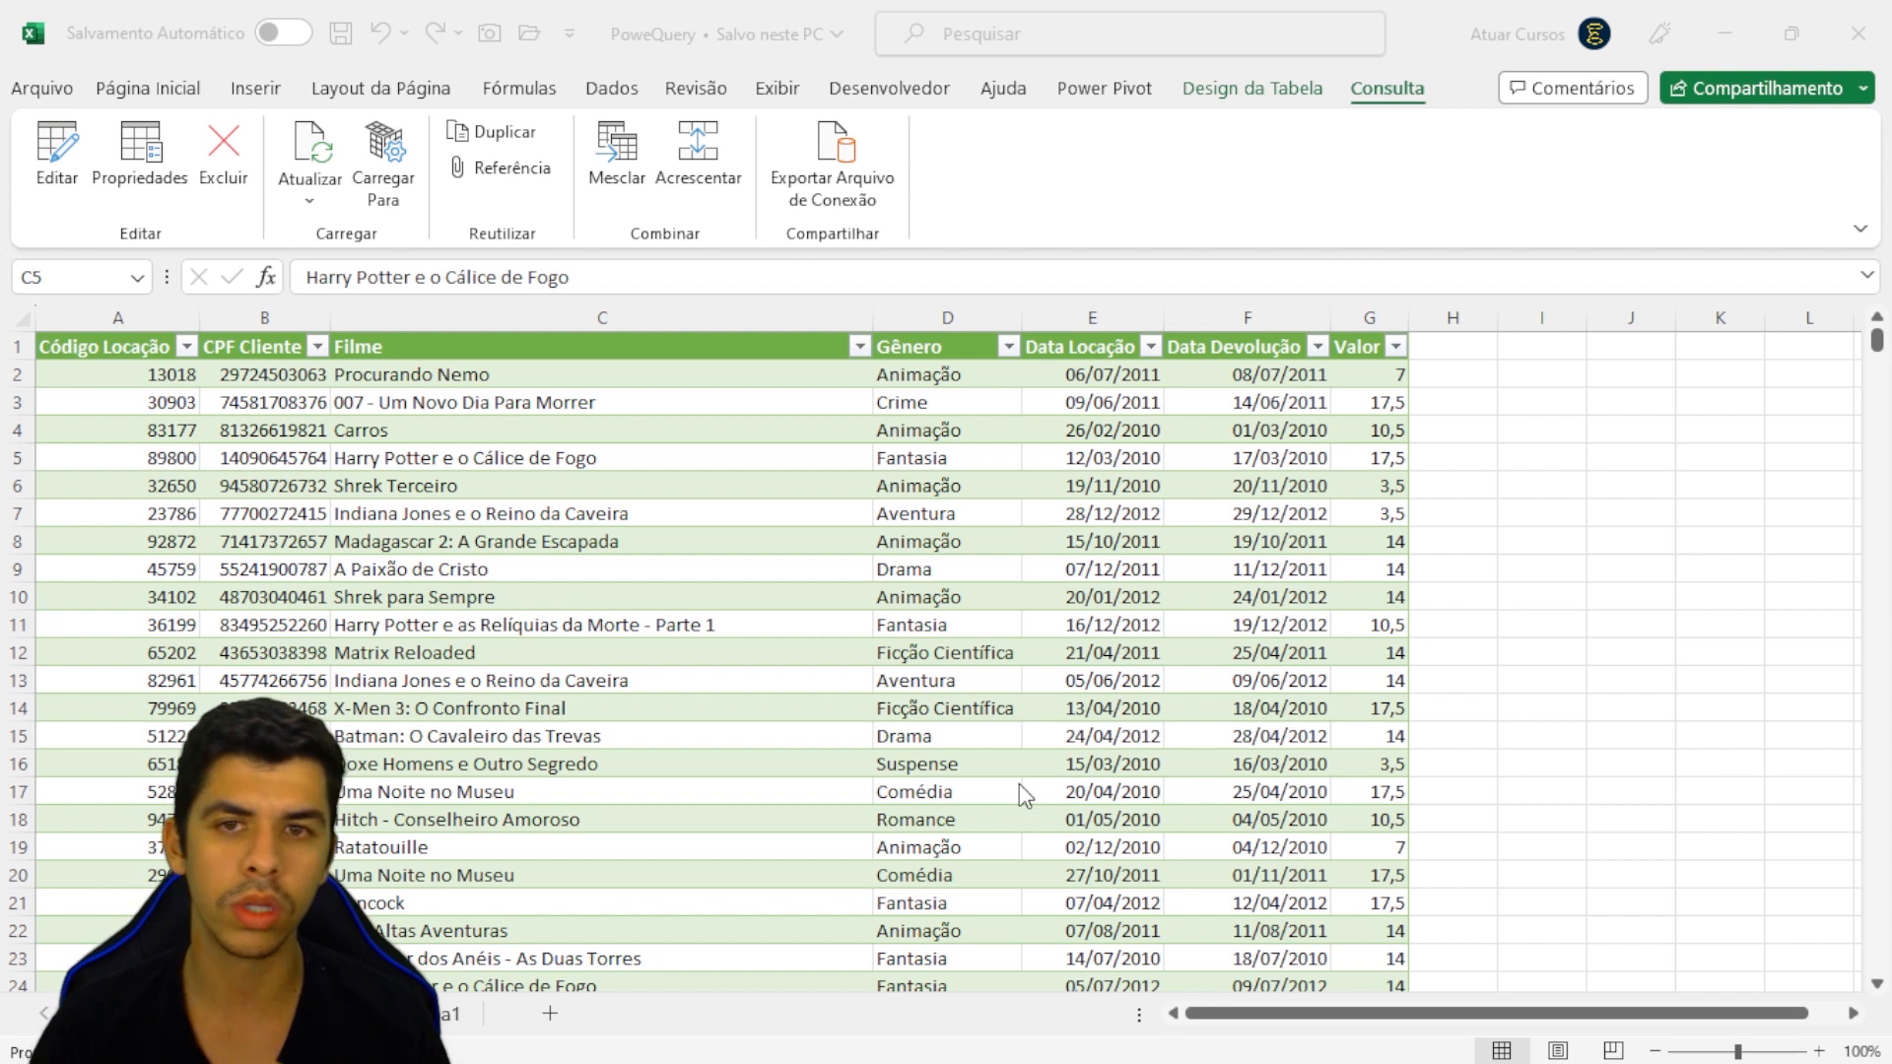
pyautogui.click(55, 150)
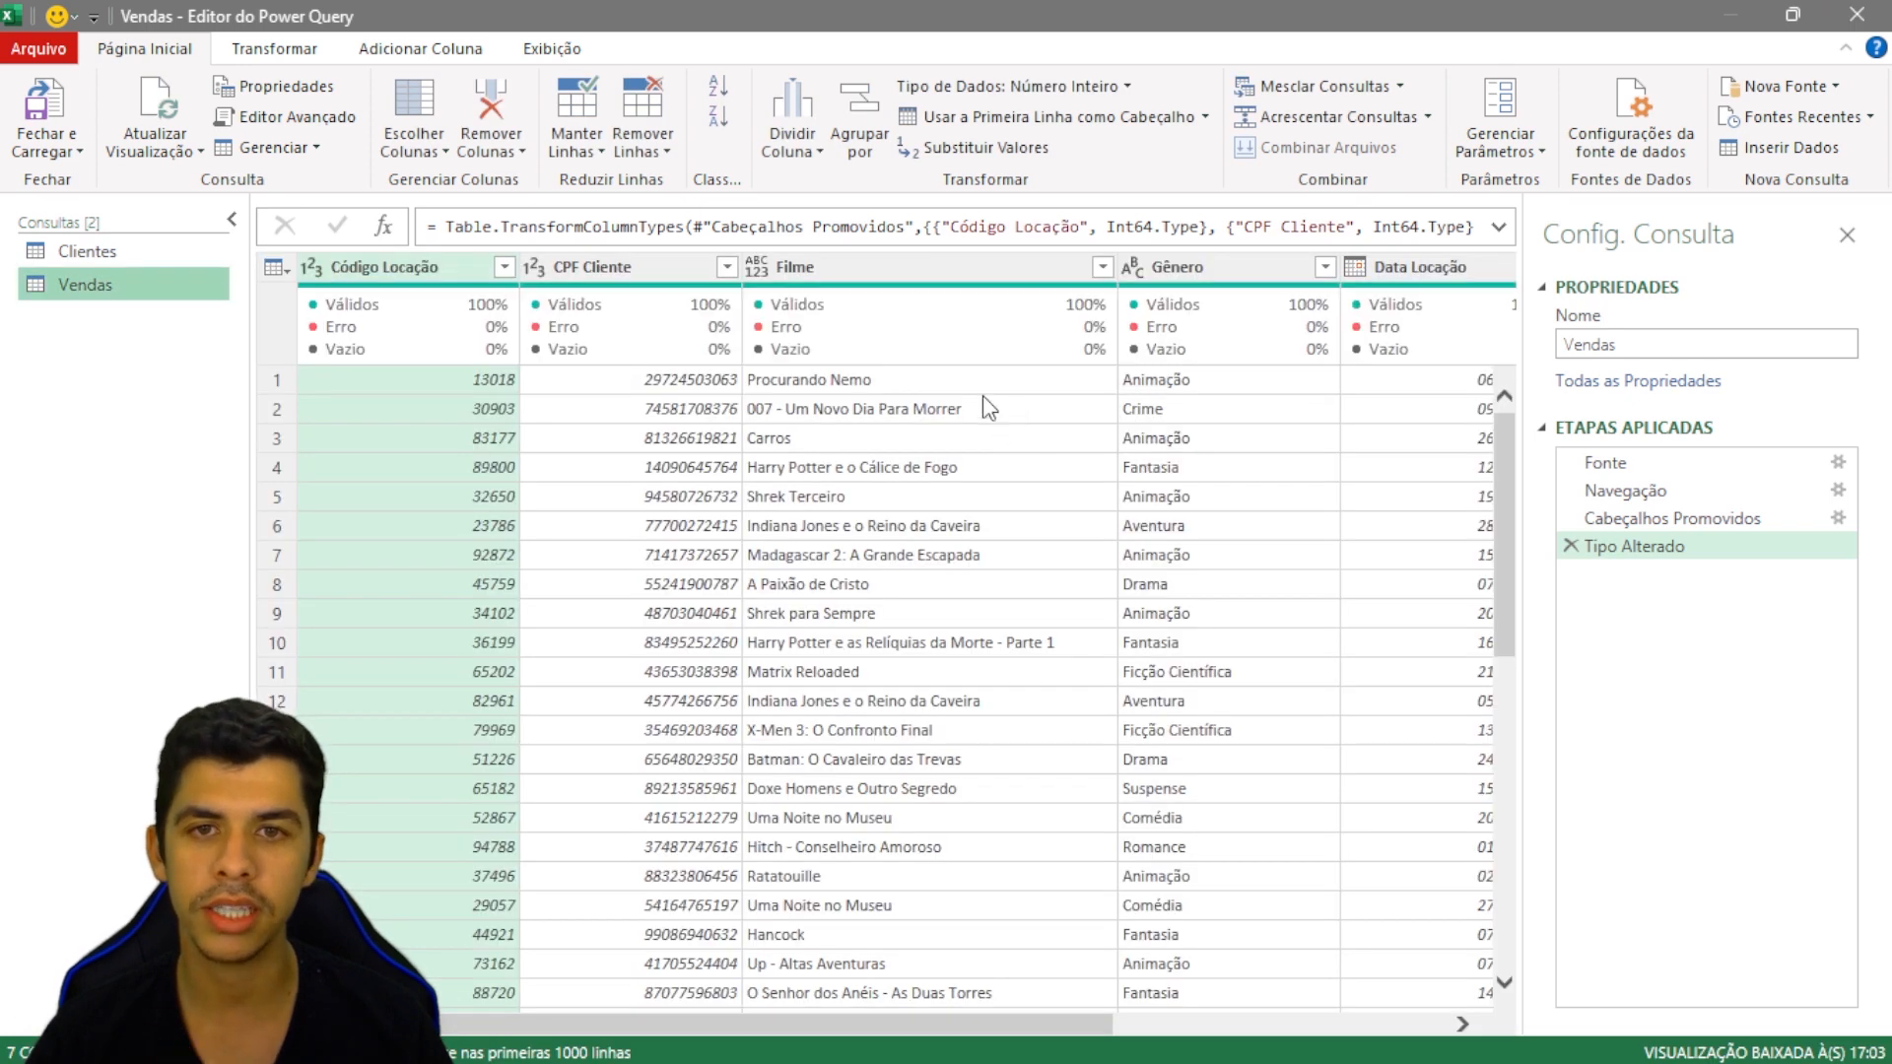
pyautogui.click(1857, 15)
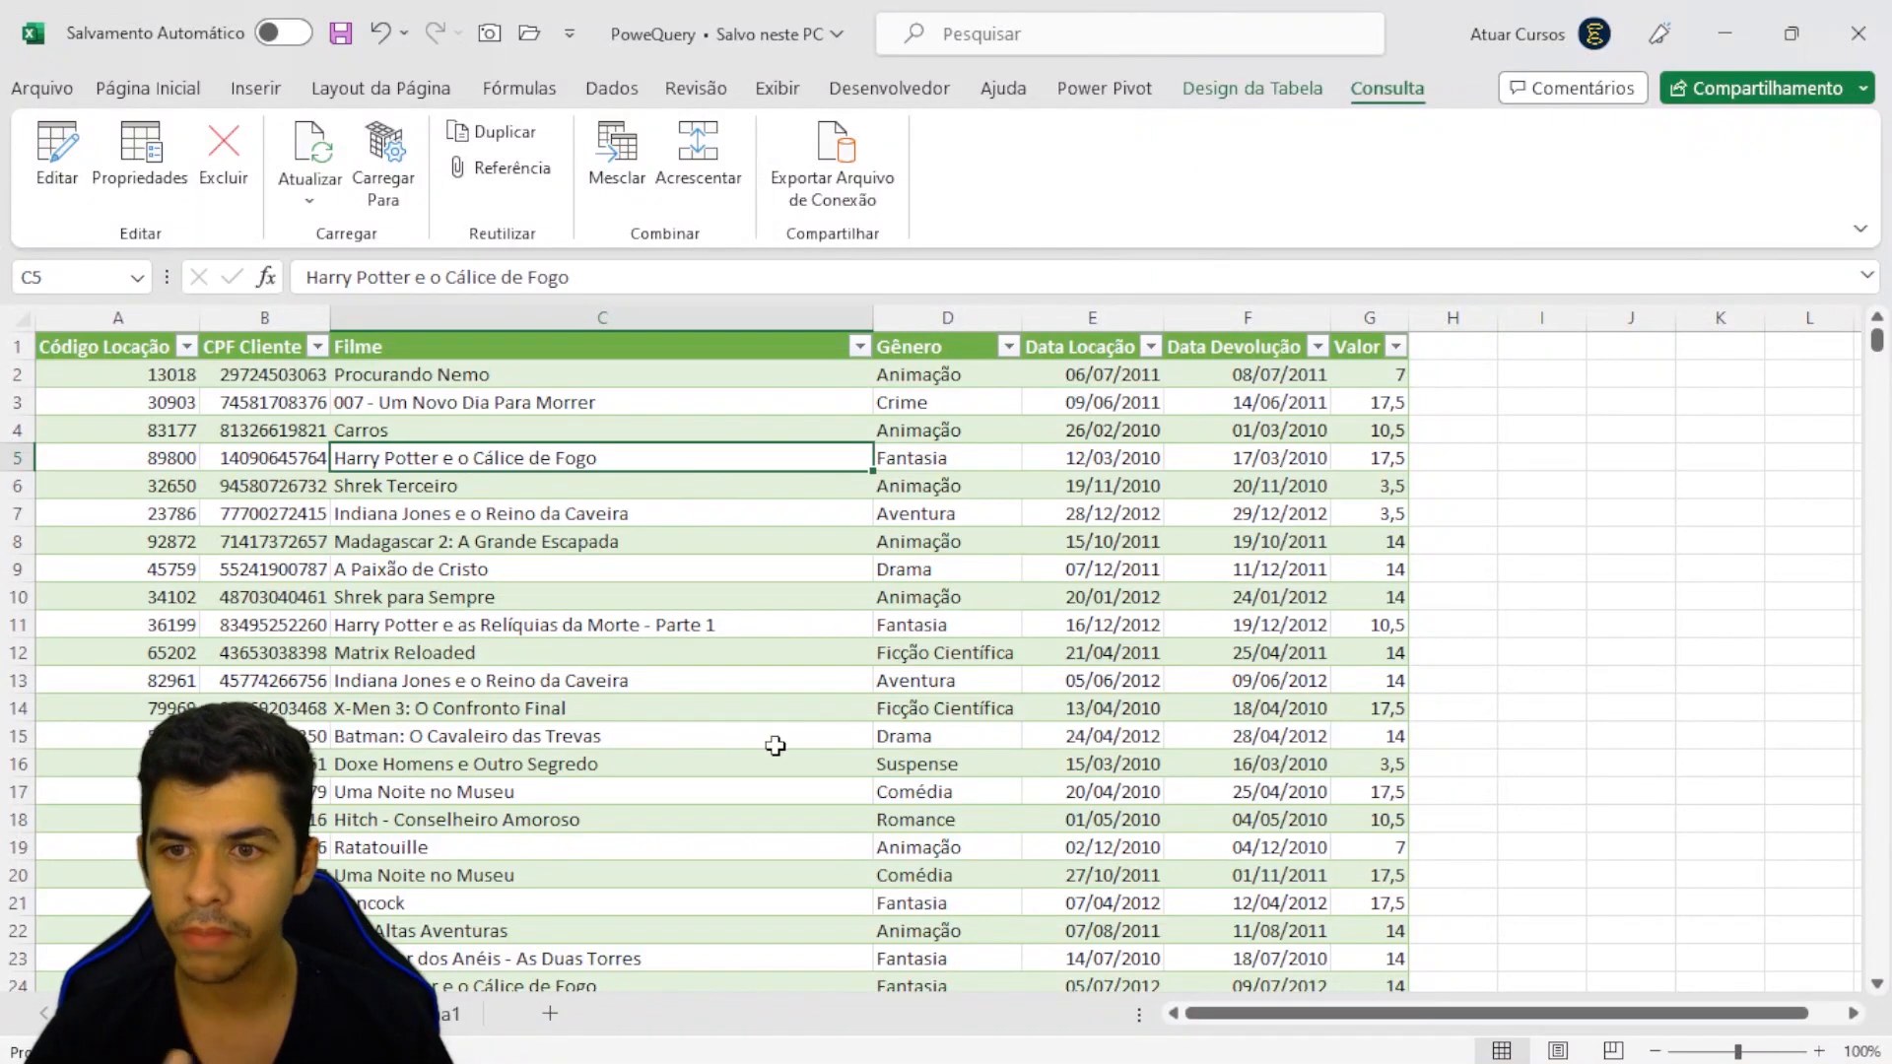
pyautogui.click(1680, 510)
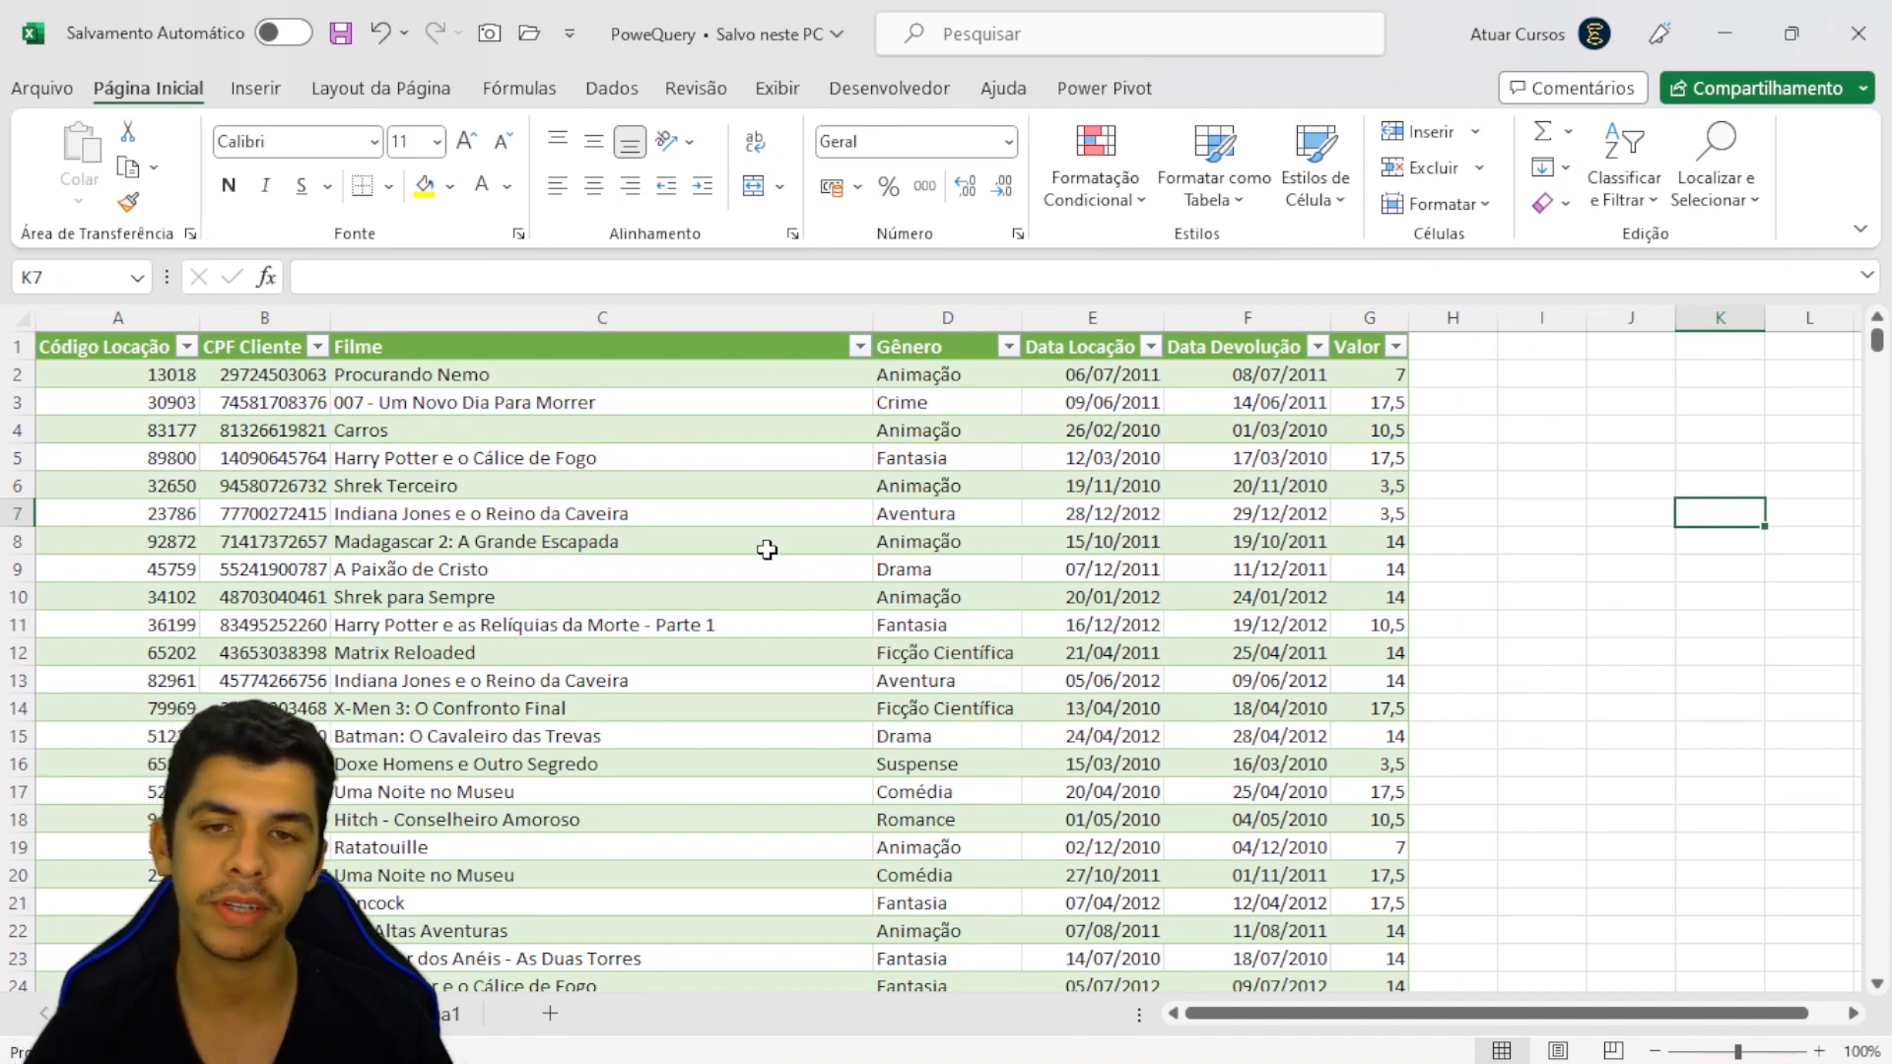
# Step: Open the query behind the film rentals table for editing in the Power Query Editor
pyautogui.click(562, 486)
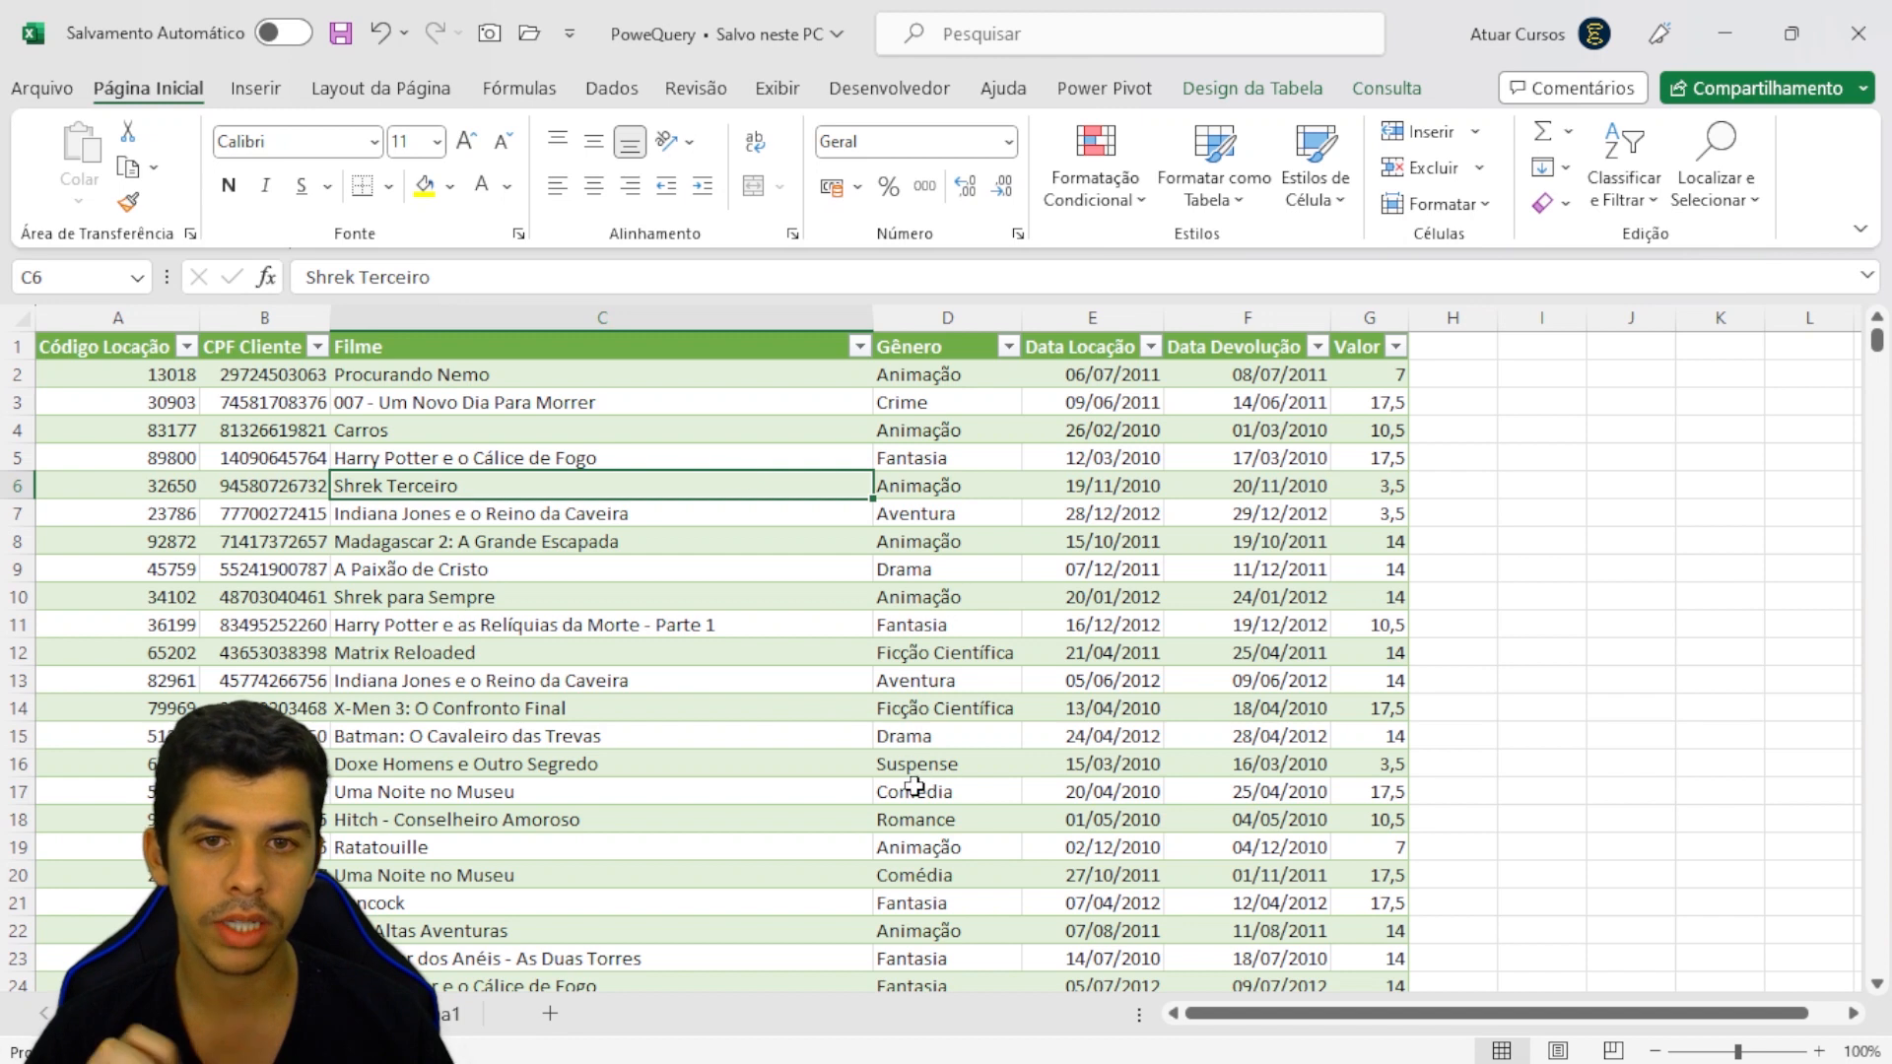
pyautogui.click(1280, 93)
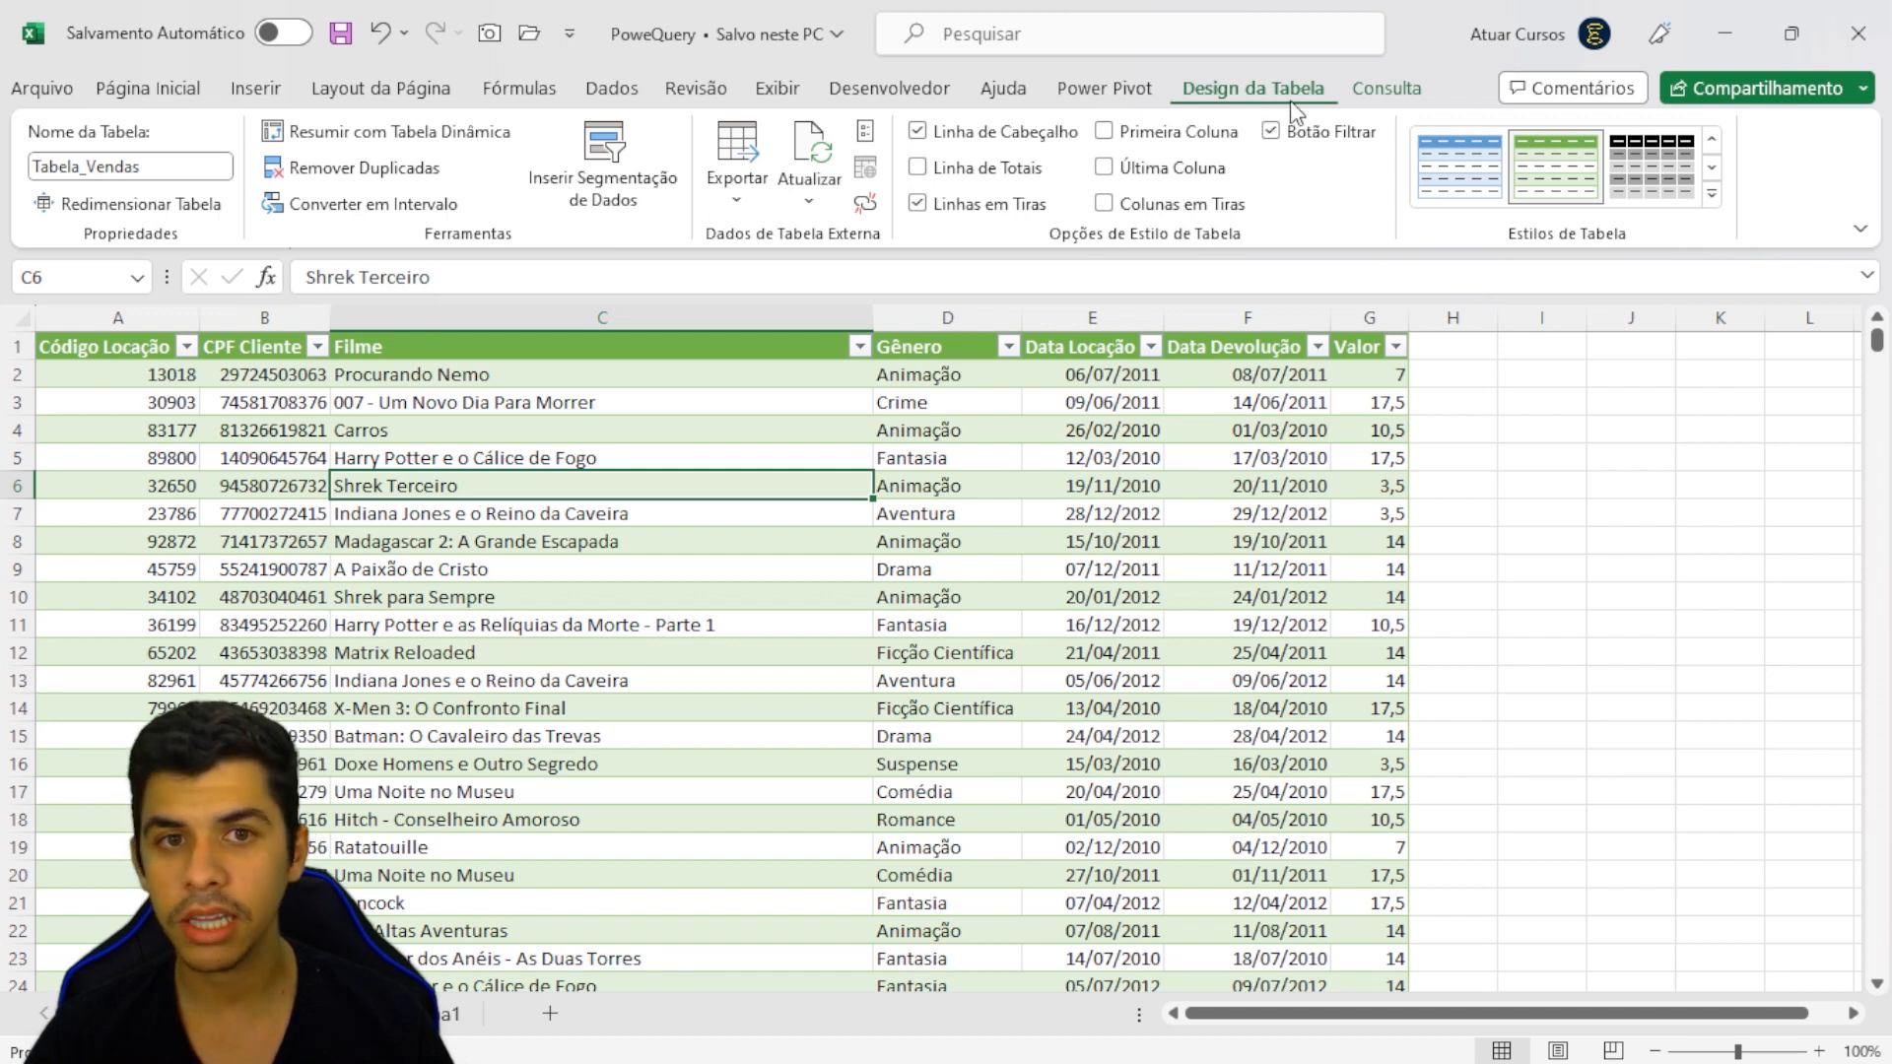
pyautogui.click(1387, 91)
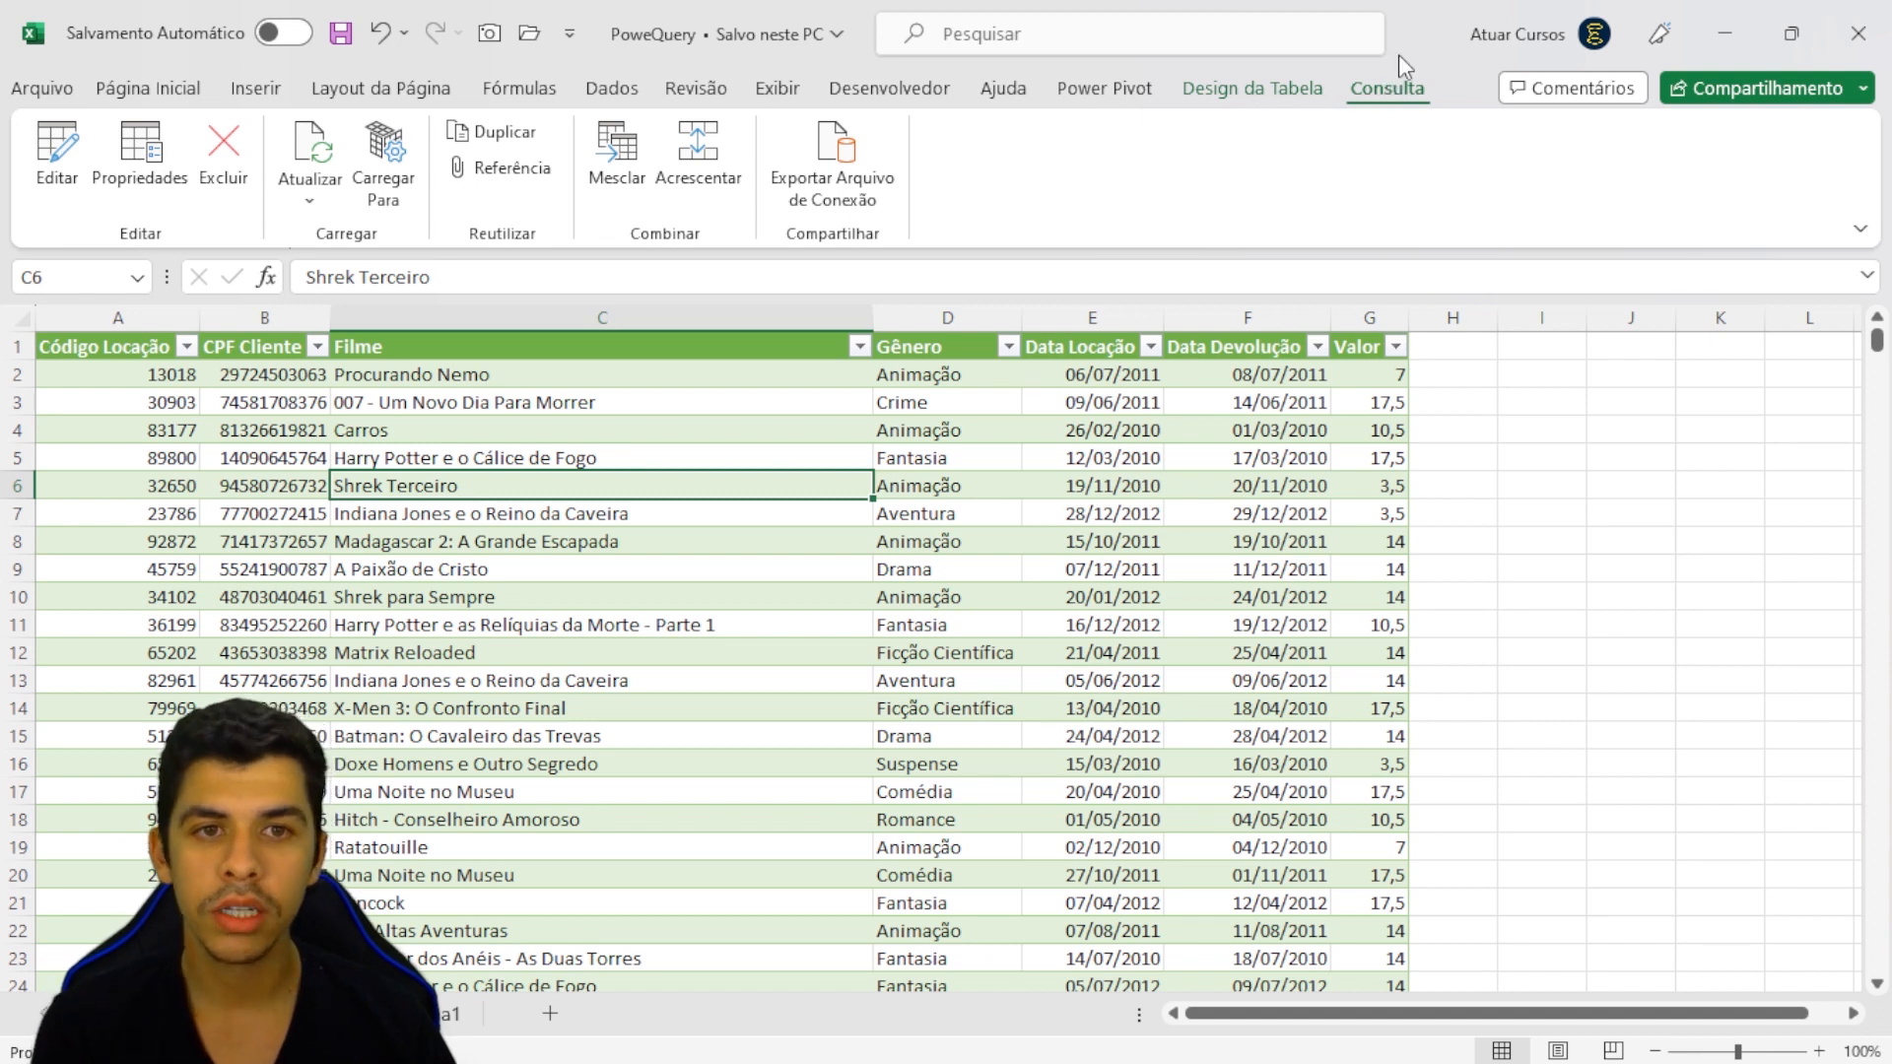
pyautogui.click(57, 150)
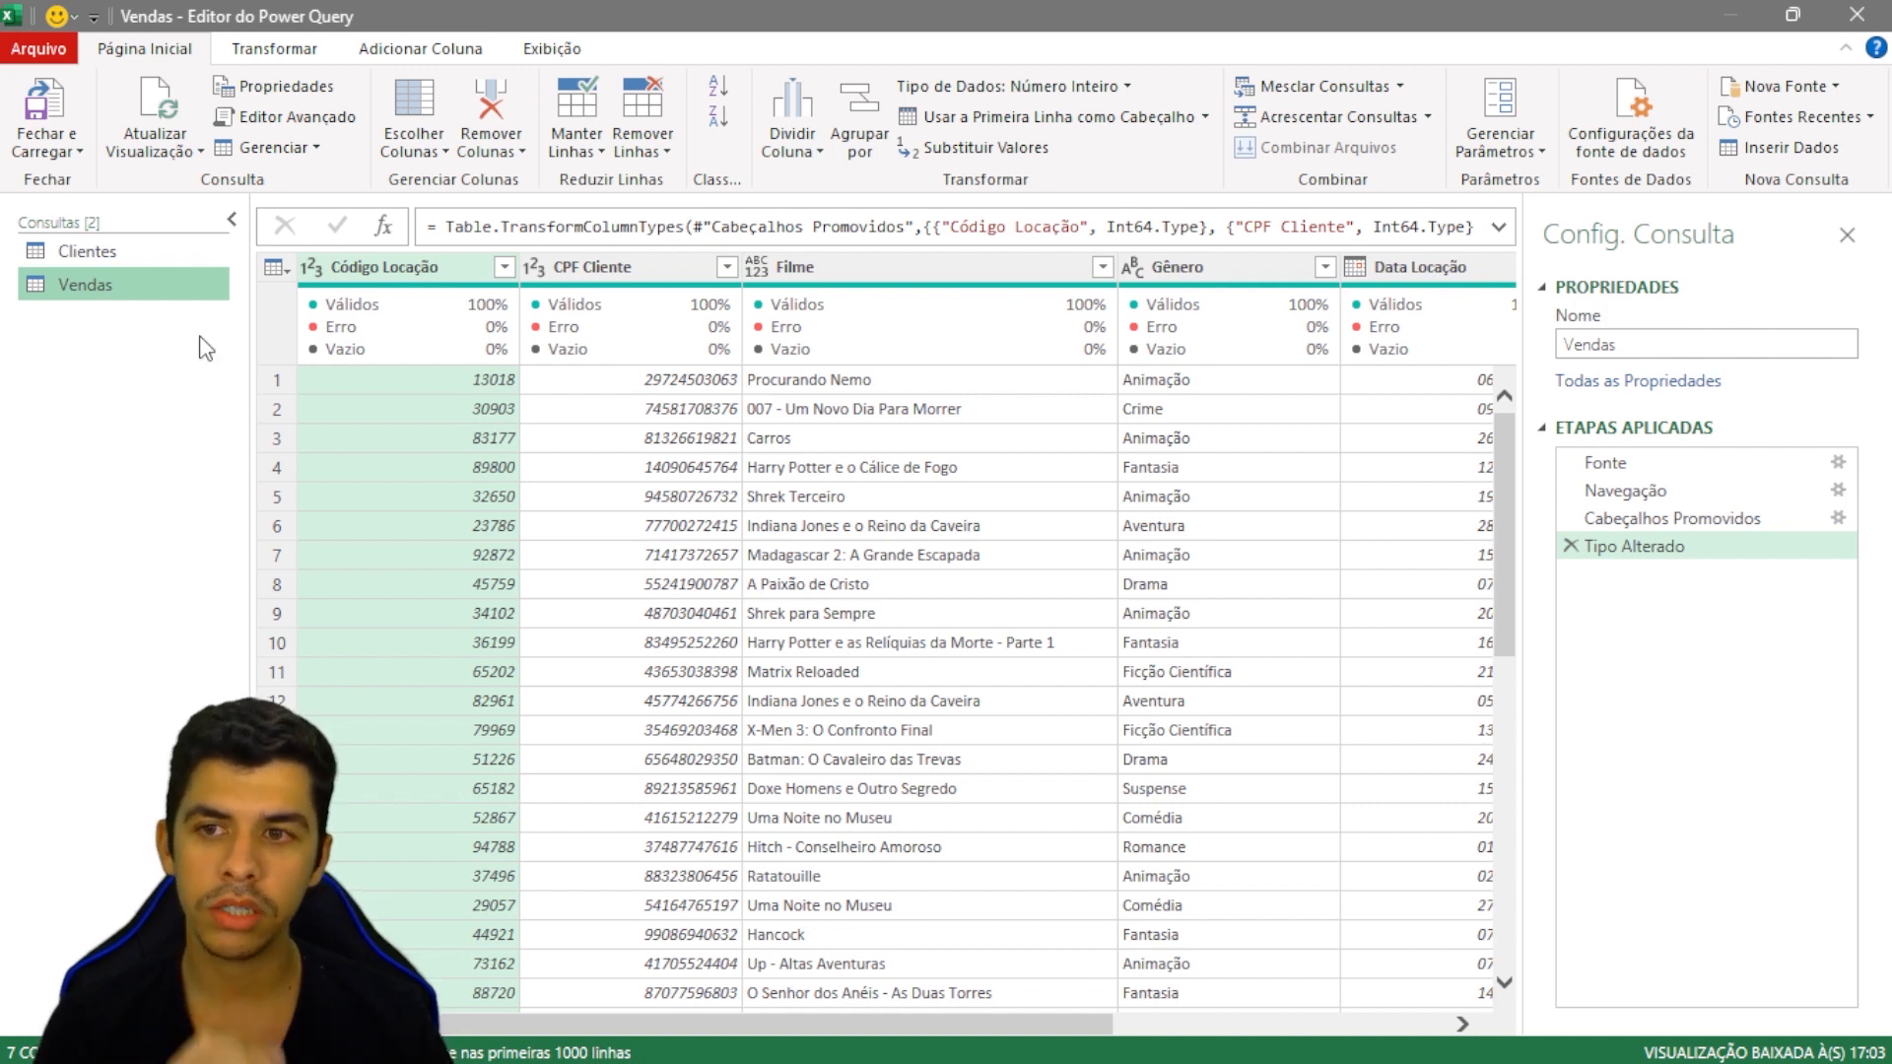
# Step: Switch from the Vendas query to the Clientes query to display its columns
pyautogui.click(108, 252)
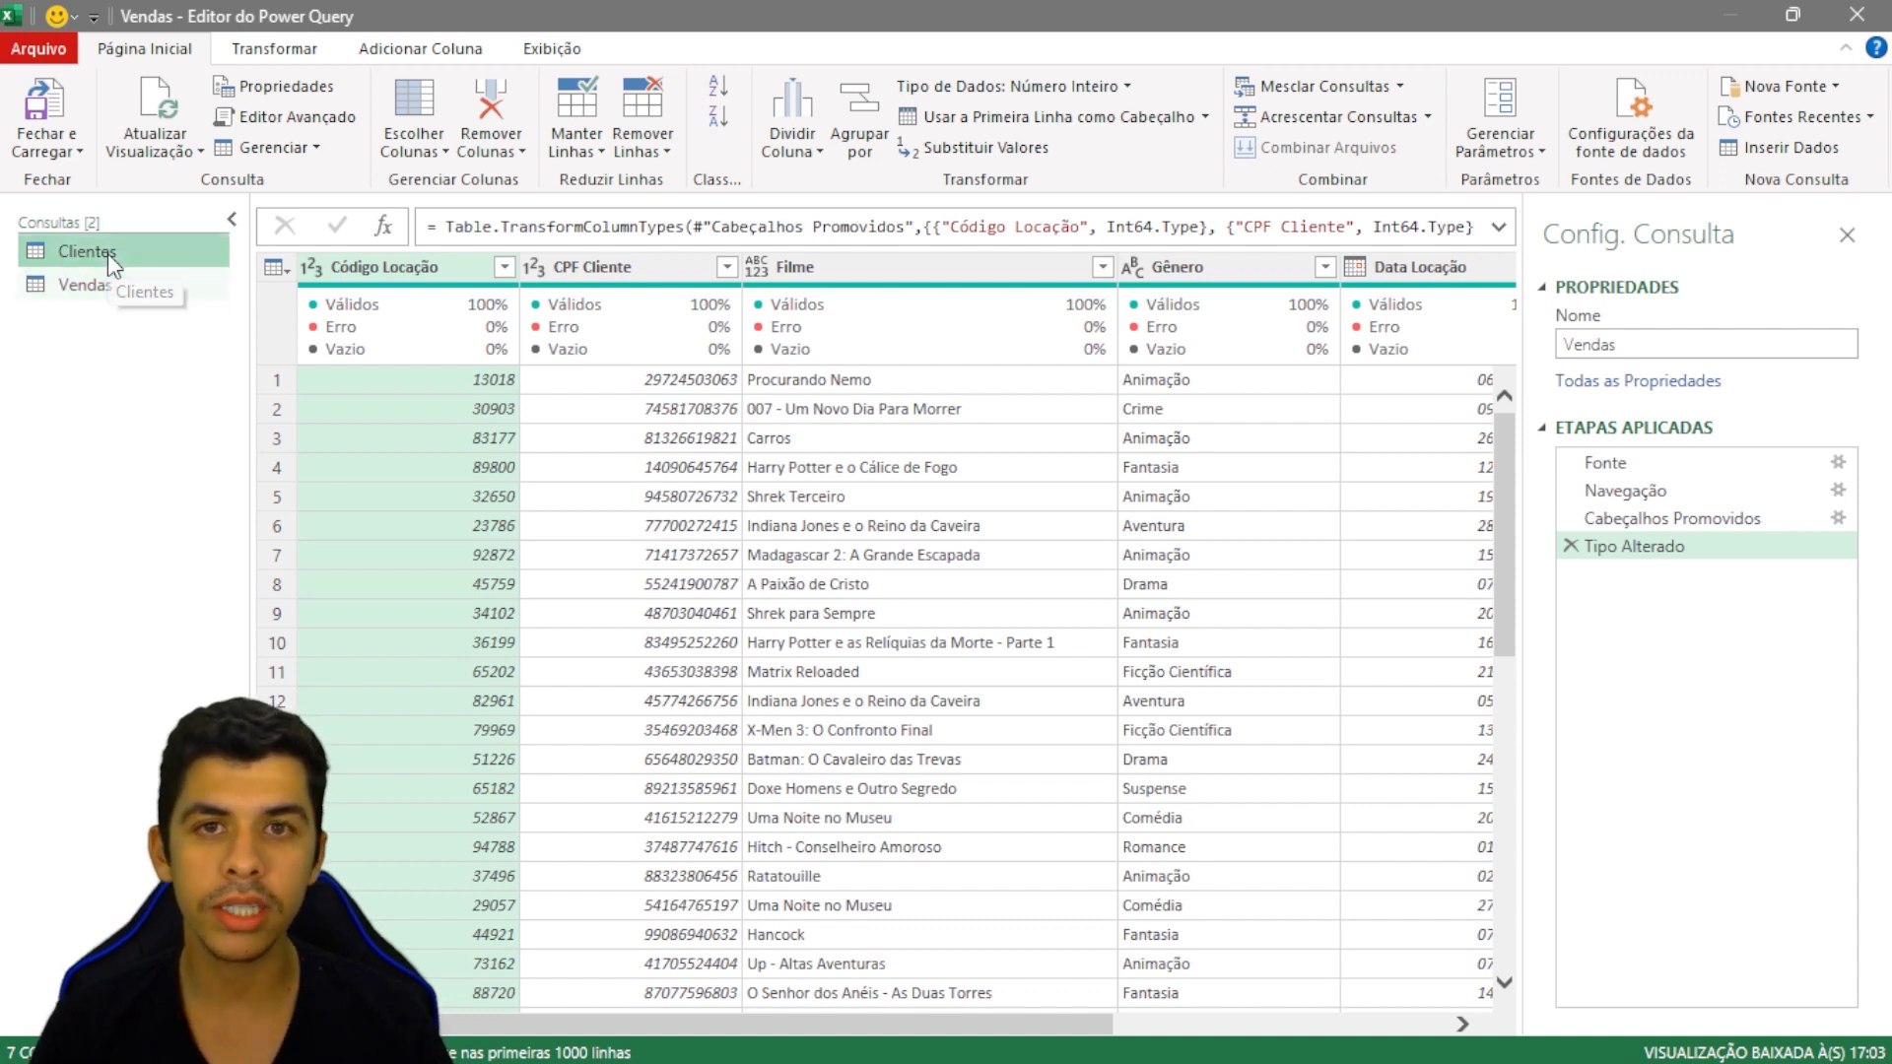
pyautogui.click(119, 290)
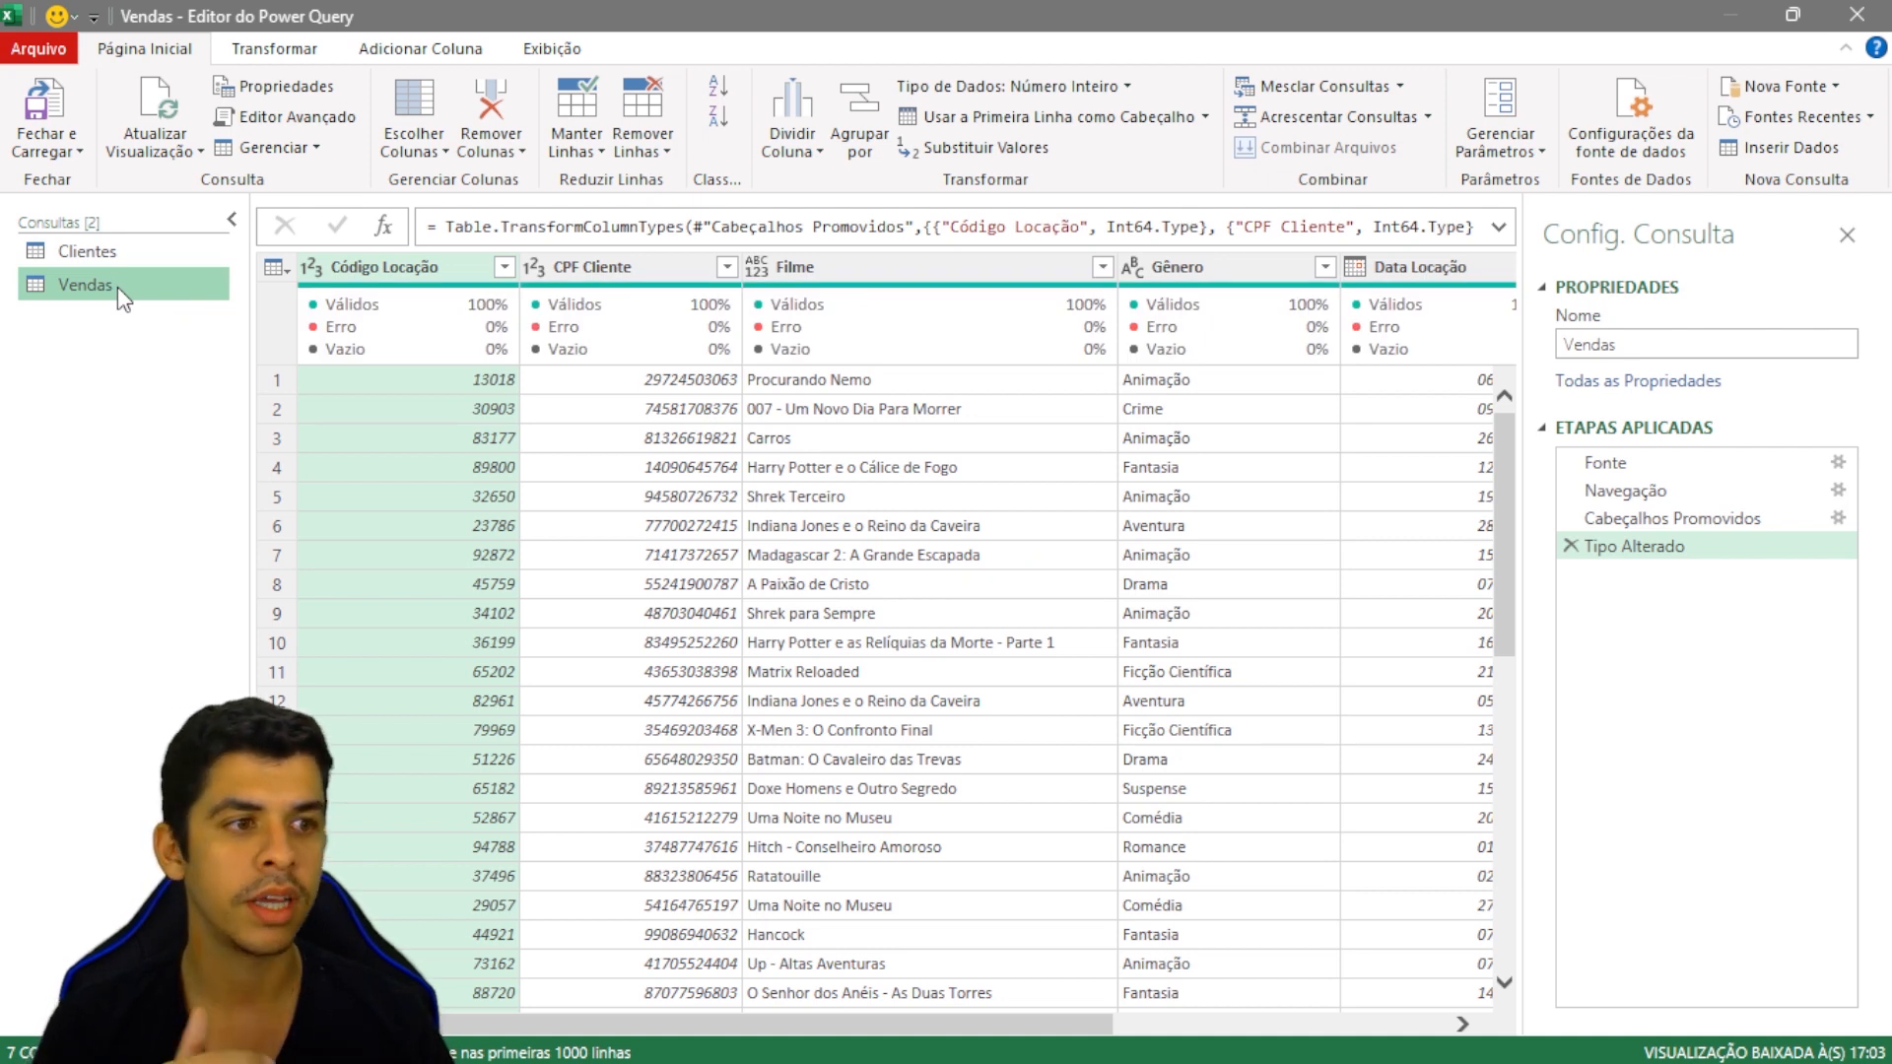
pyautogui.click(127, 252)
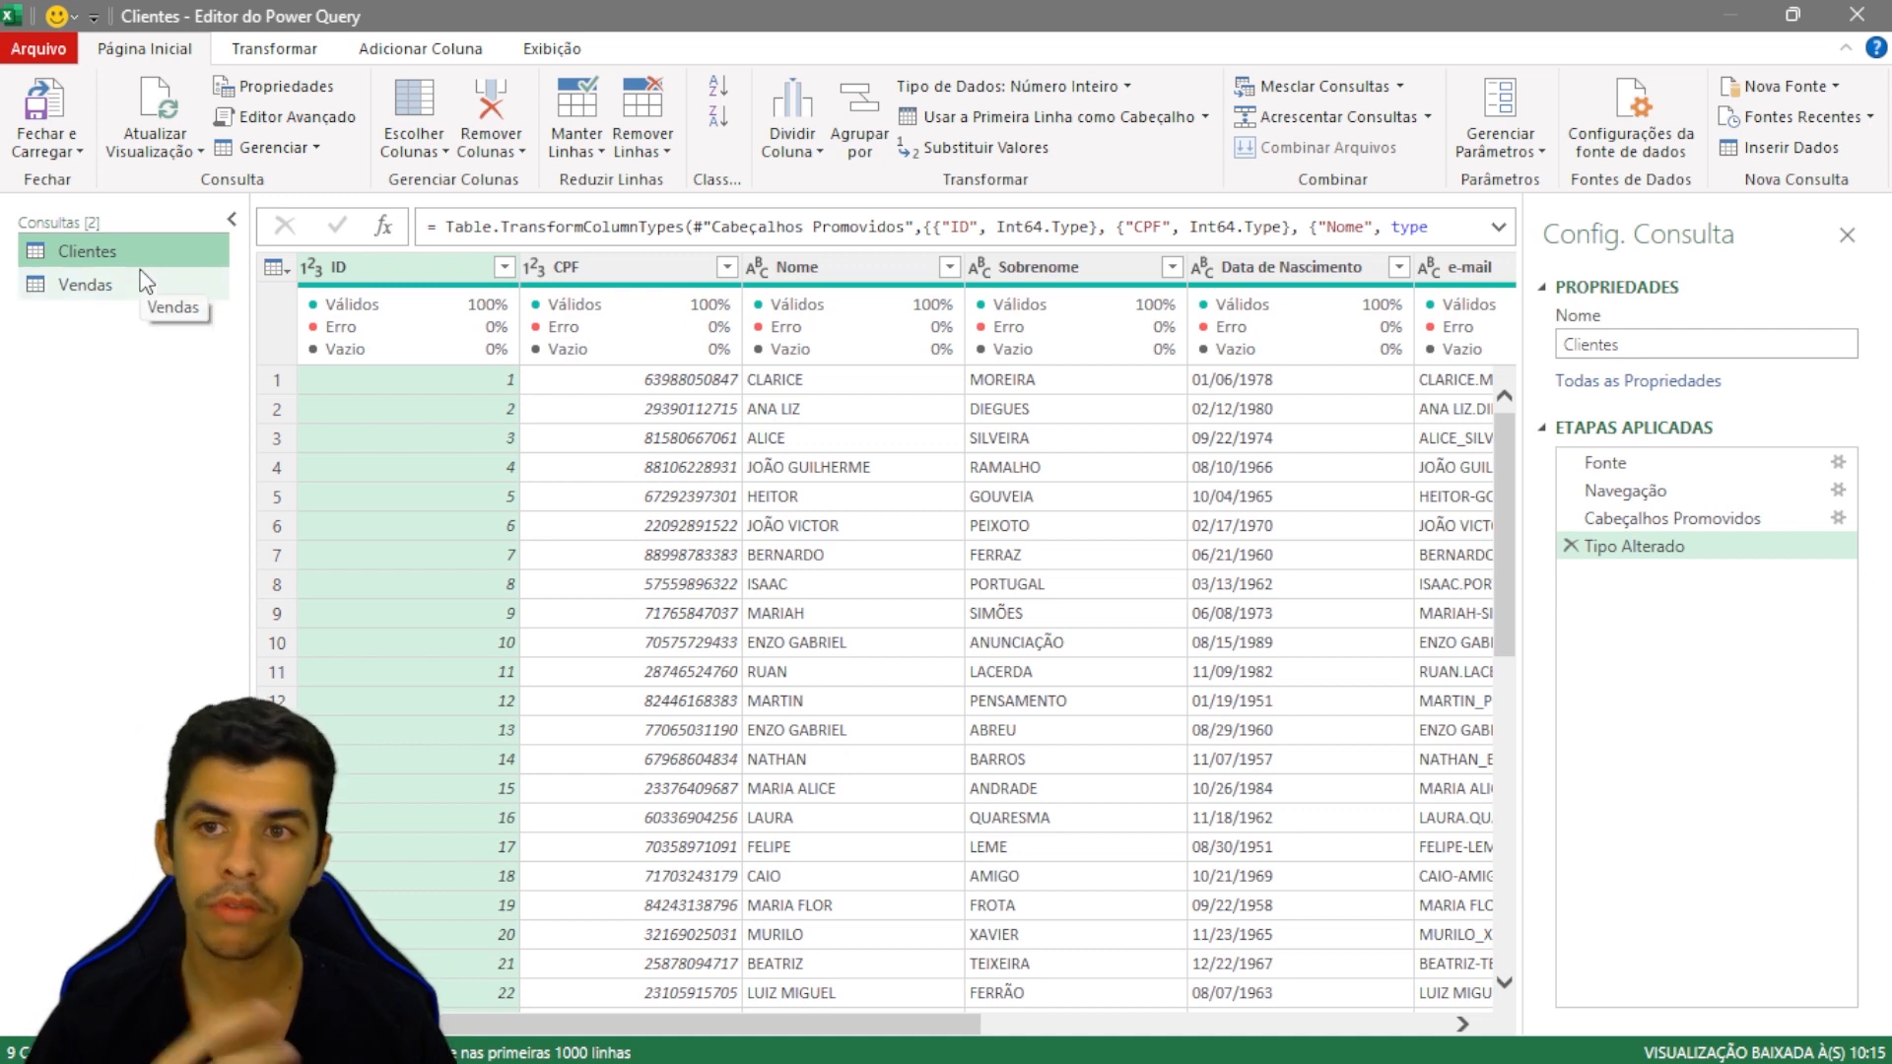
pyautogui.moveTo(597, 343)
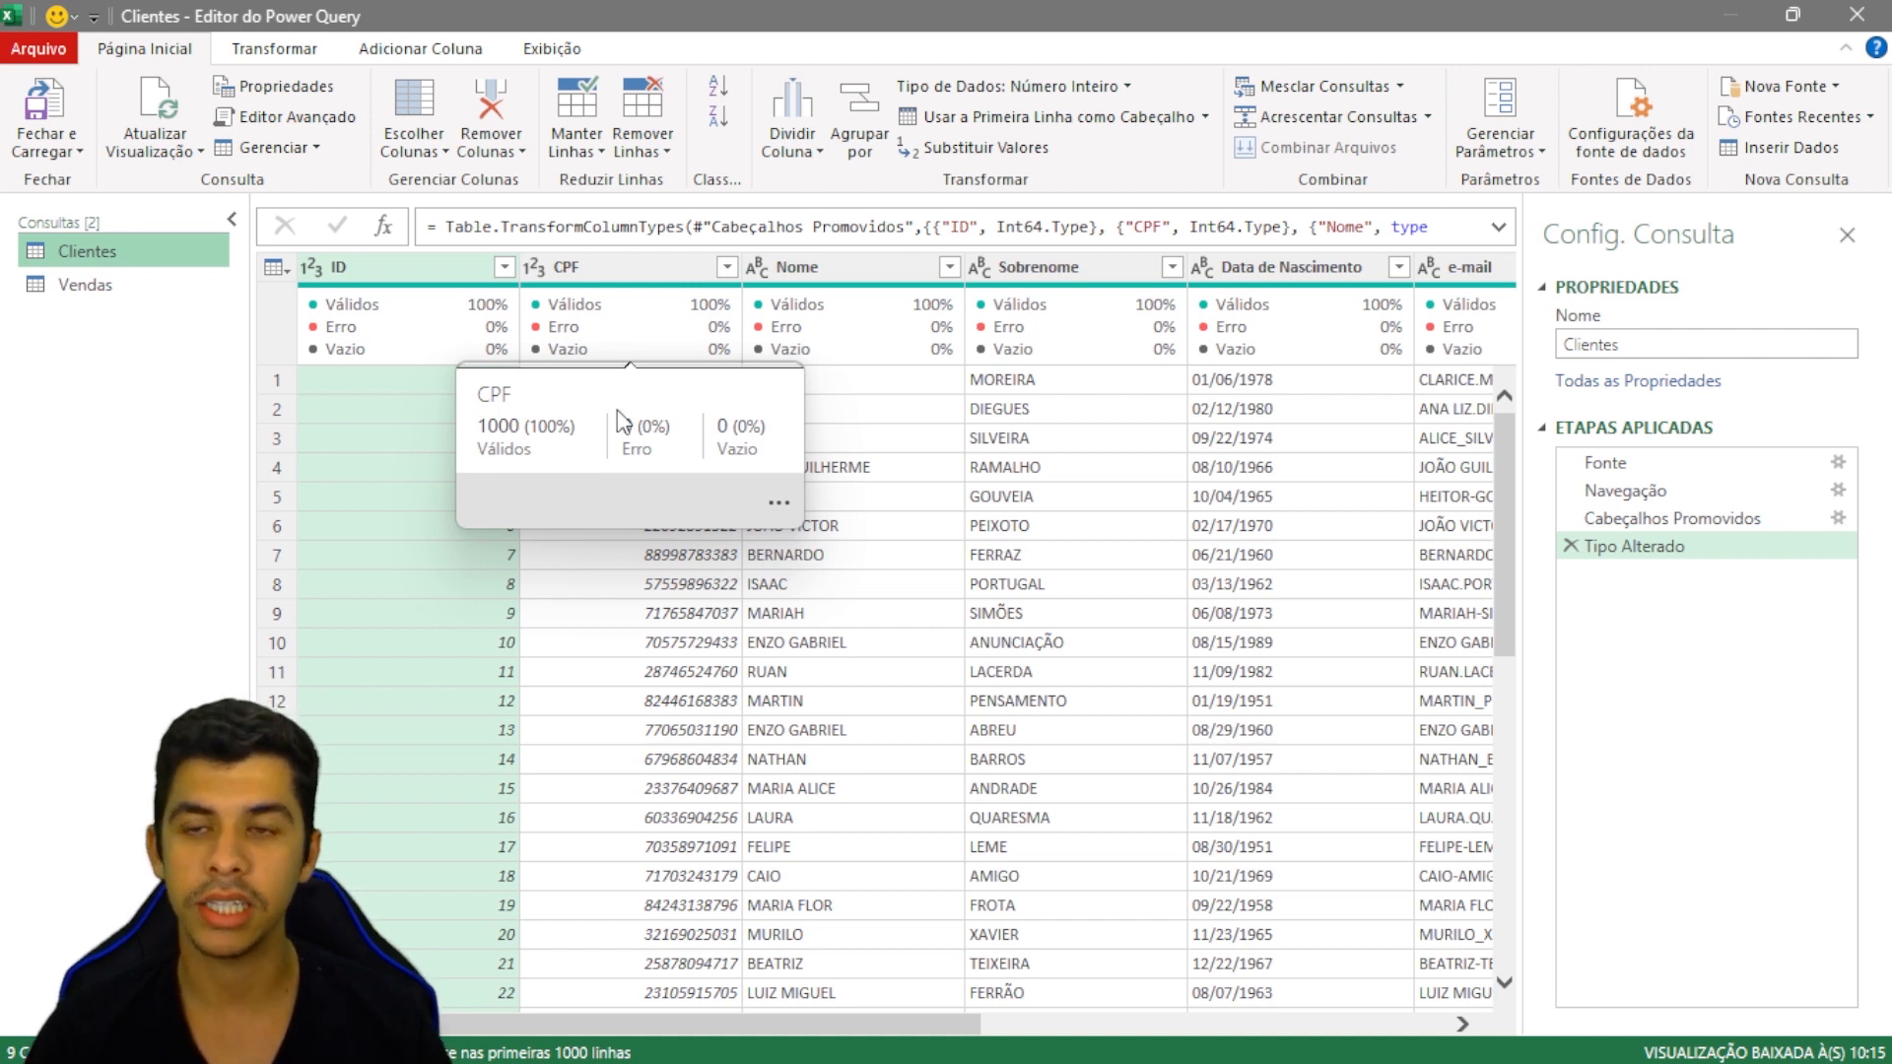
# Step: Try capitalizing each word directly in the Nome column of Clientes, and remove that applied step
pyautogui.click(303, 51)
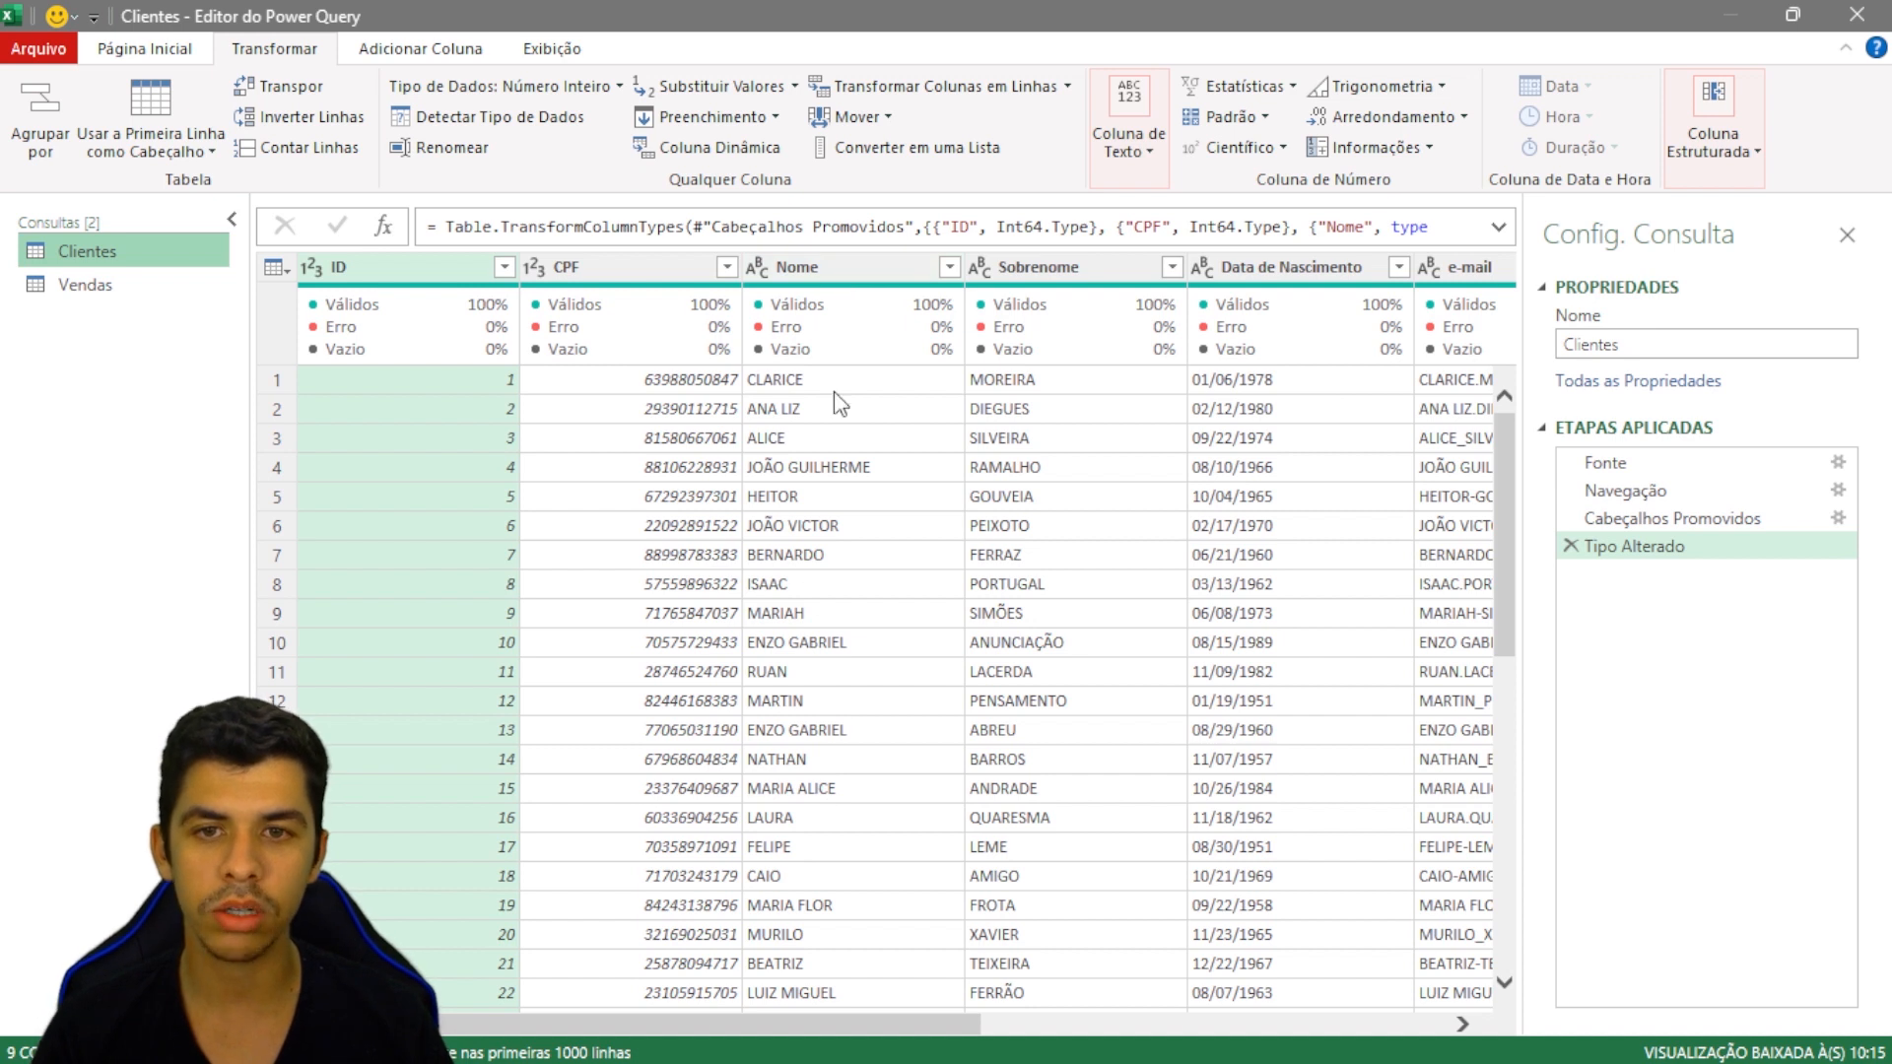
pyautogui.click(842, 268)
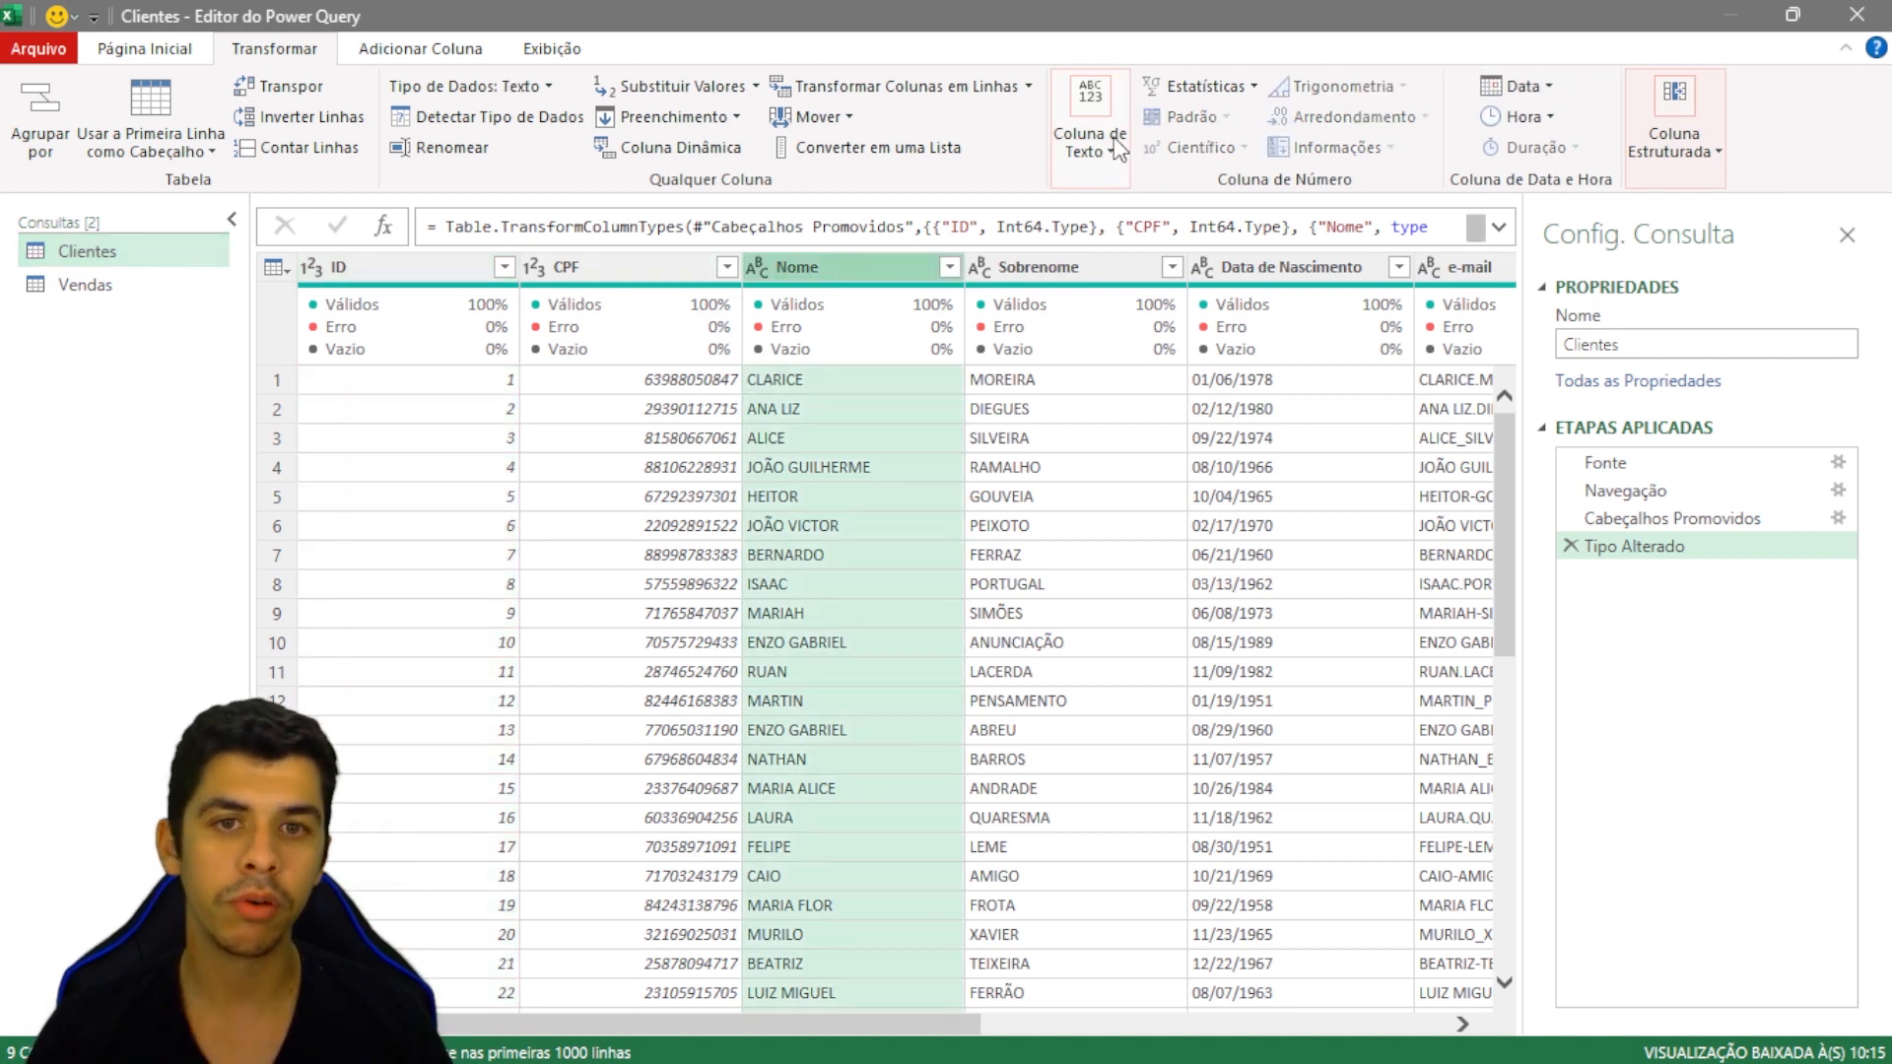
pyautogui.click(1089, 133)
pyautogui.click(1182, 283)
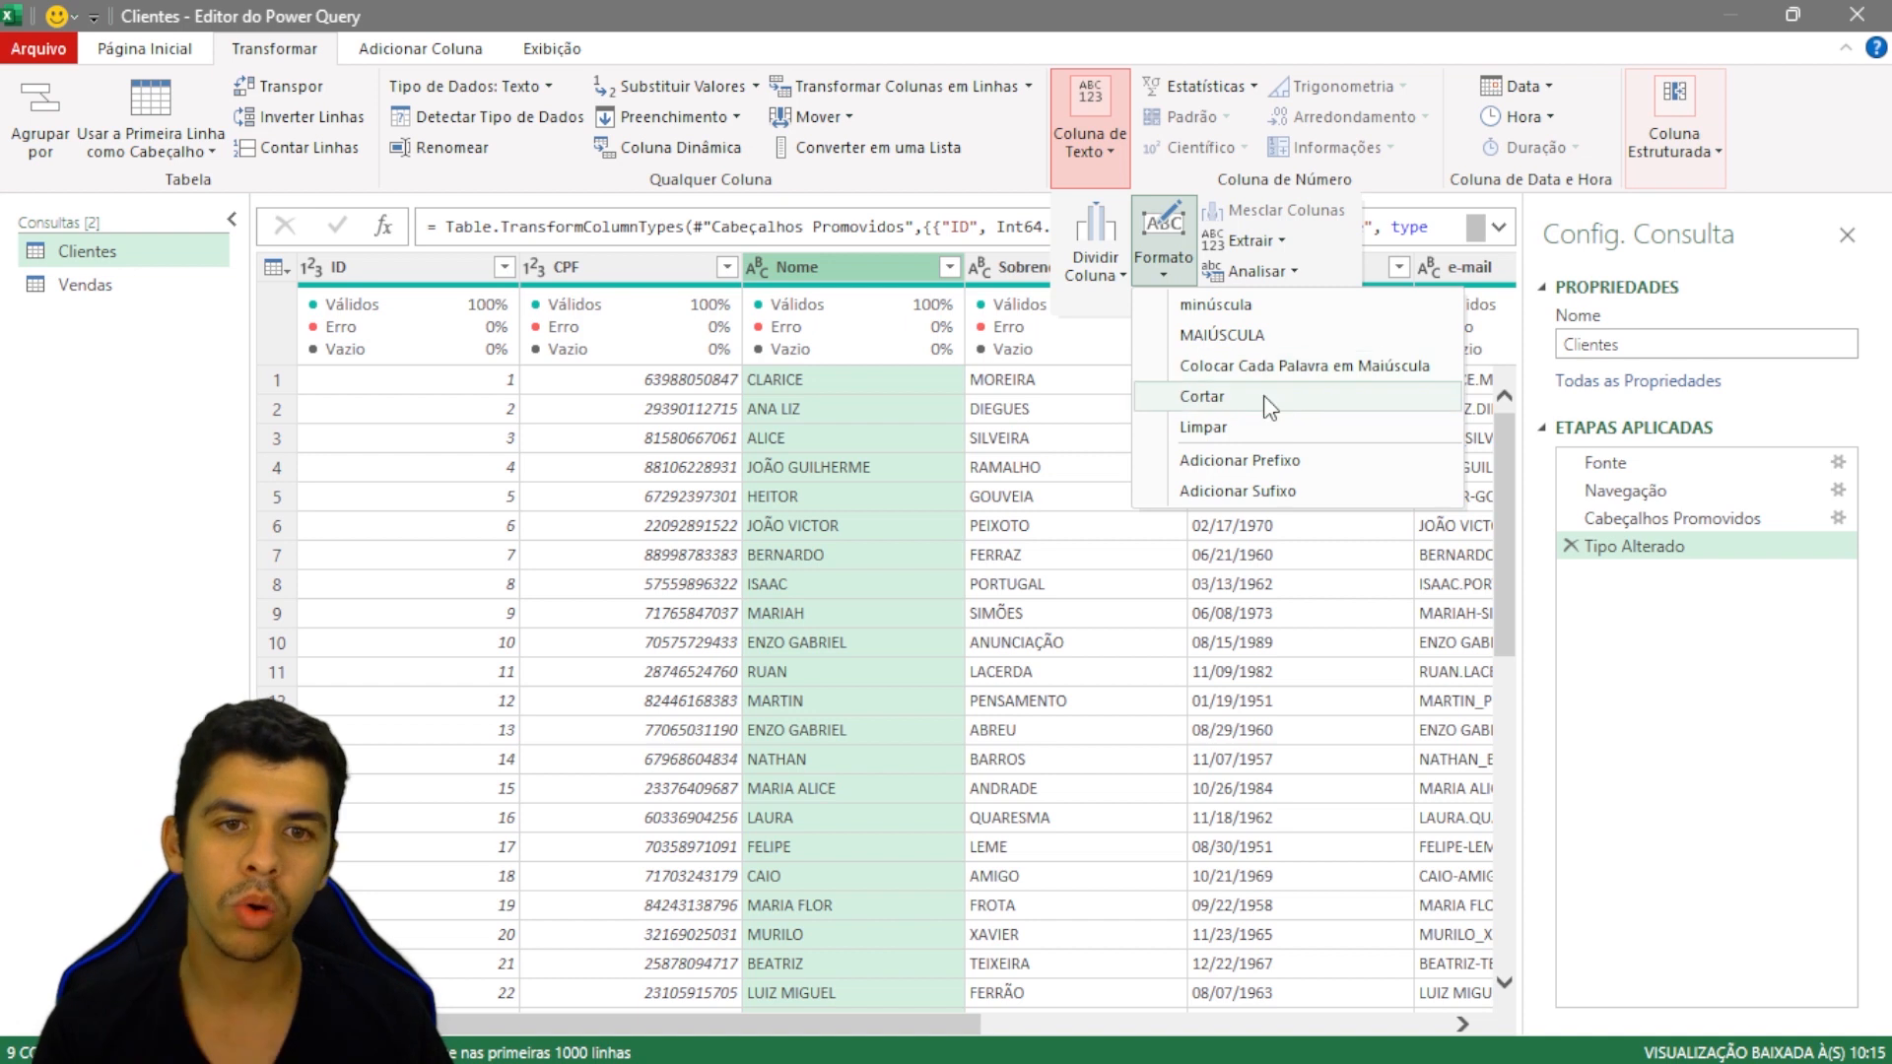
pyautogui.click(1263, 356)
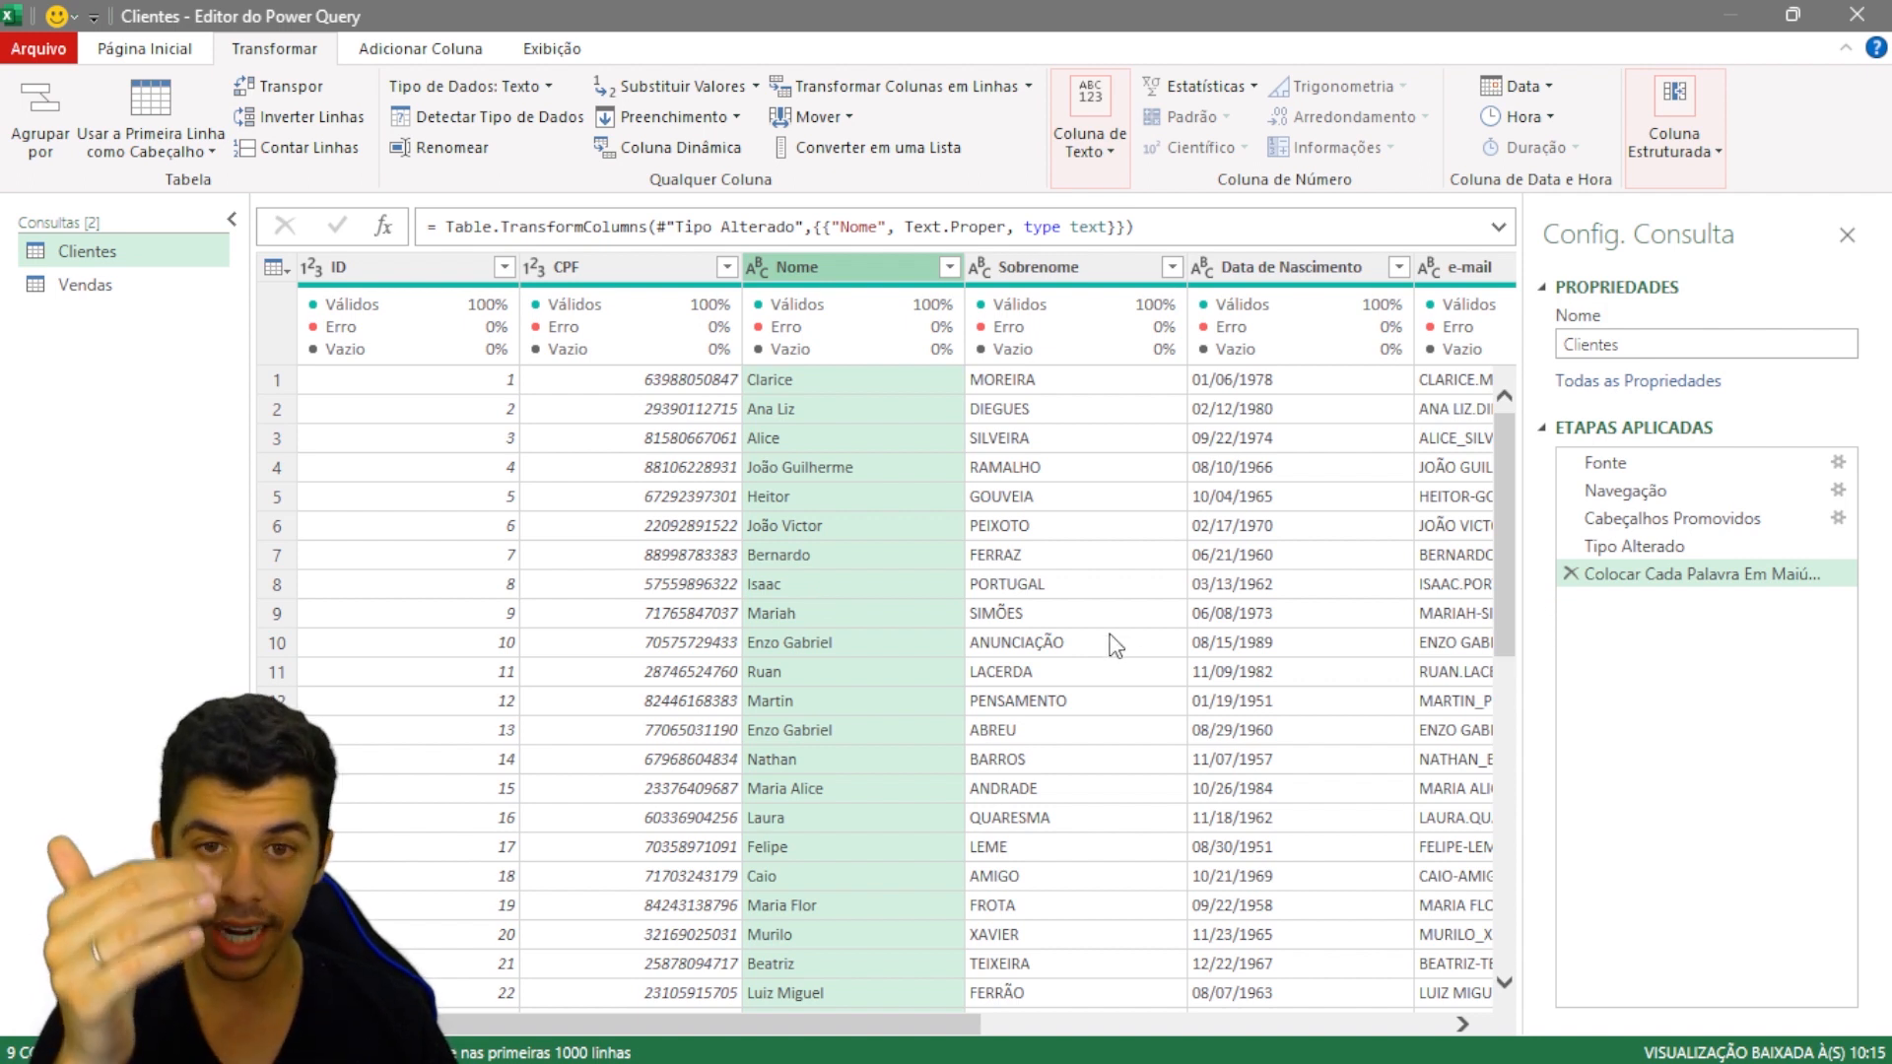
pyautogui.click(1571, 574)
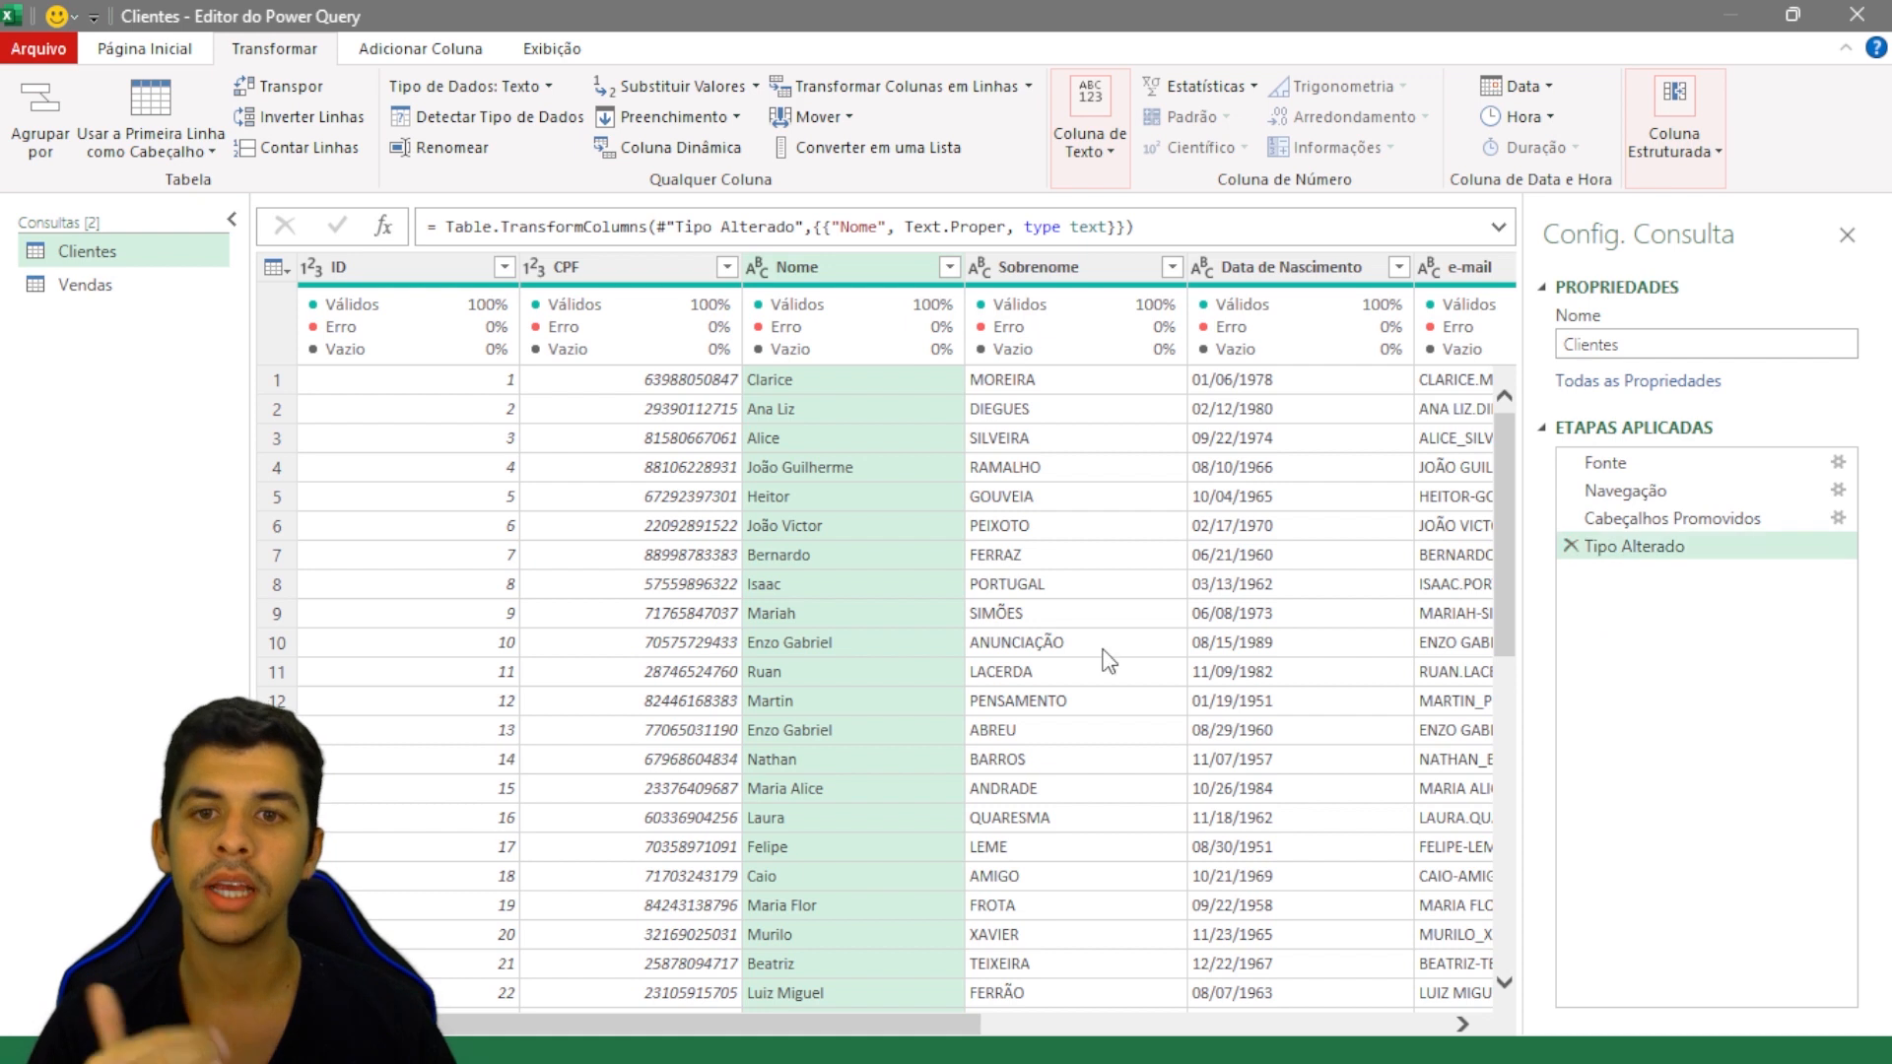
# Step: Try adding a new column with each word of Nome capitalized, and remove that applied step
pyautogui.click(456, 59)
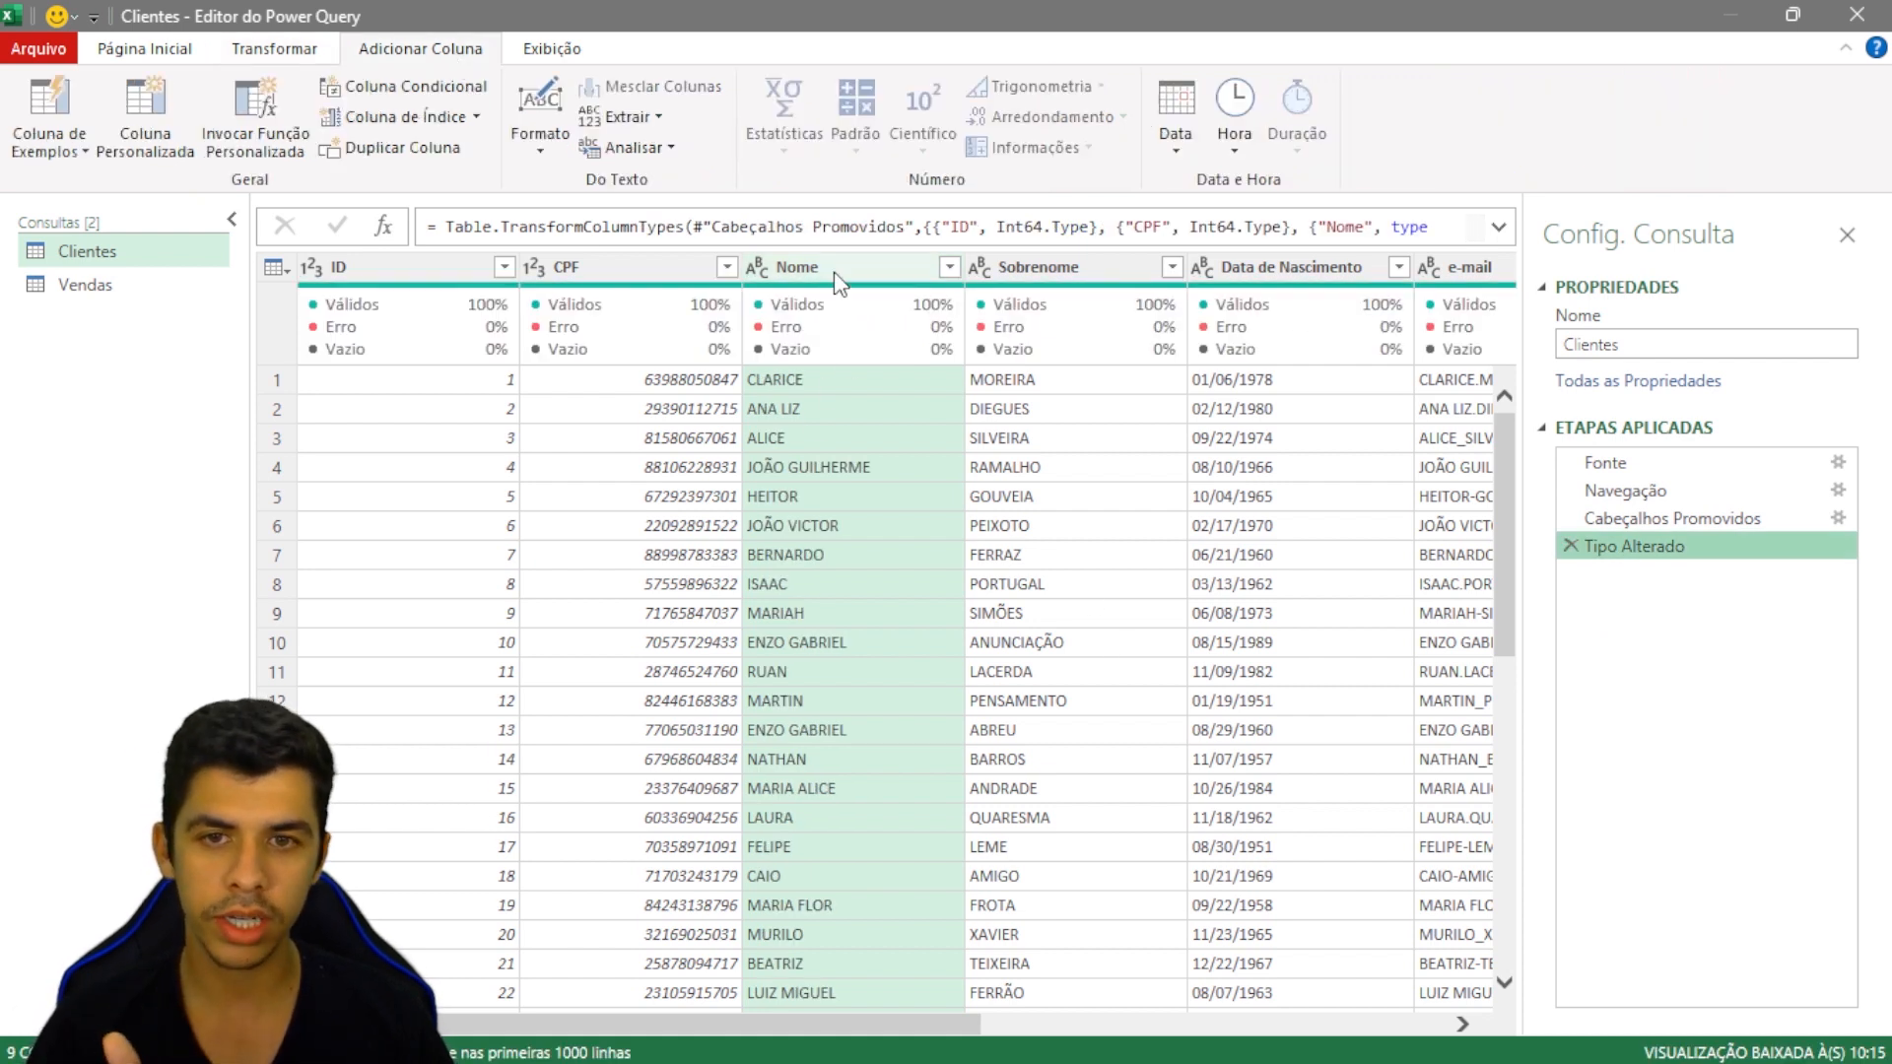
pyautogui.click(540, 133)
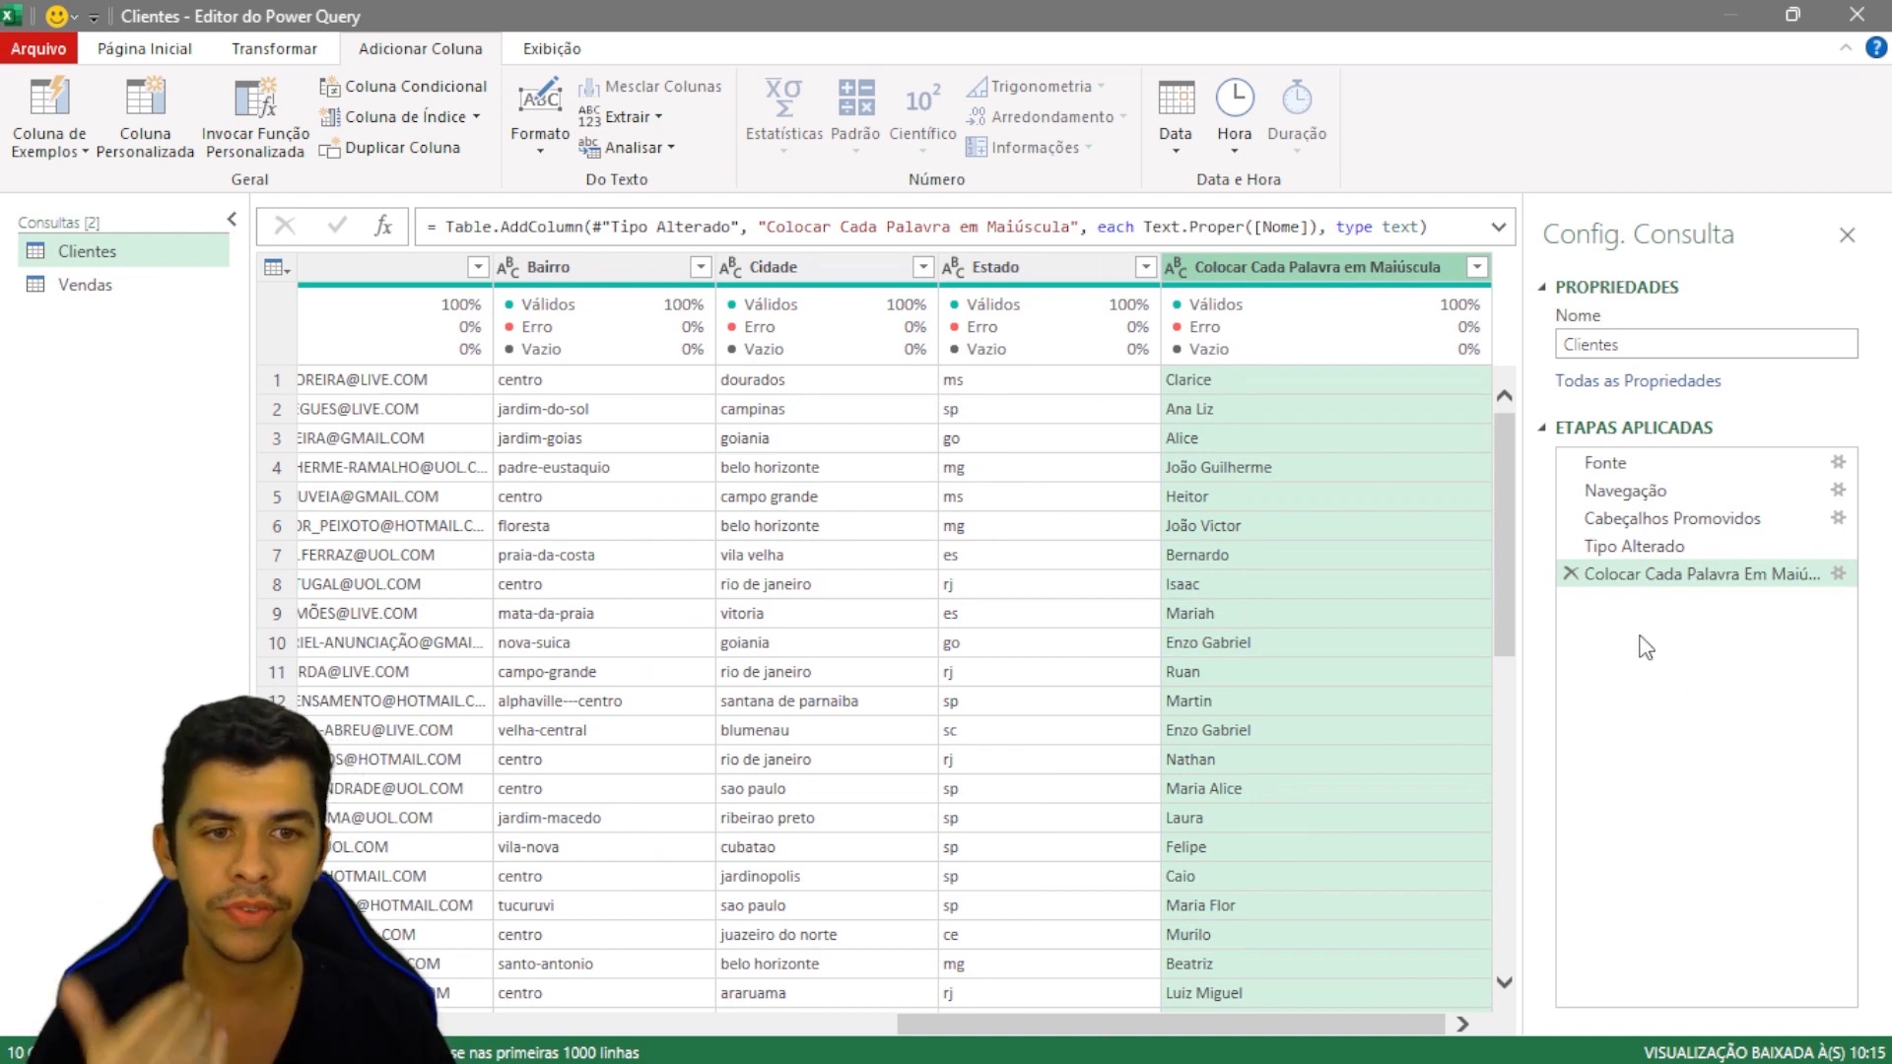
pyautogui.click(1571, 573)
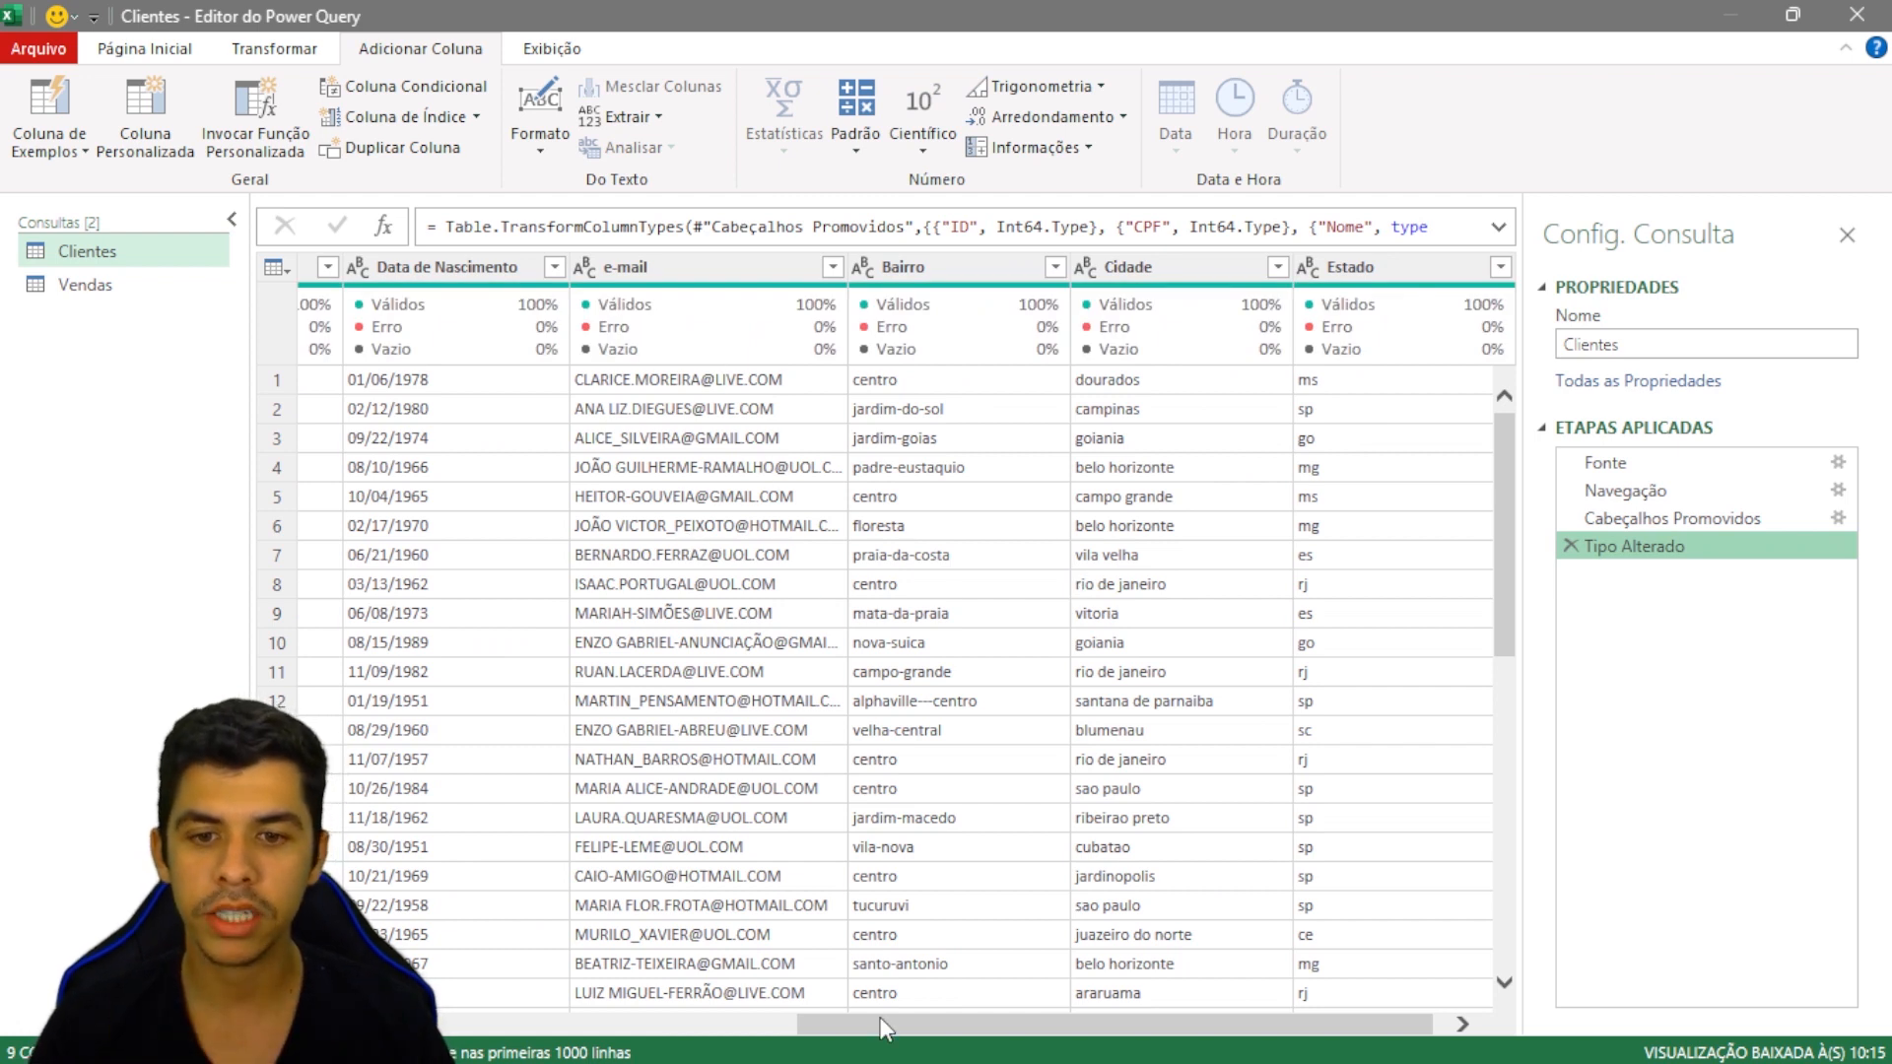
pyautogui.moveTo(879, 1025); pyautogui.dragTo(499, 954)
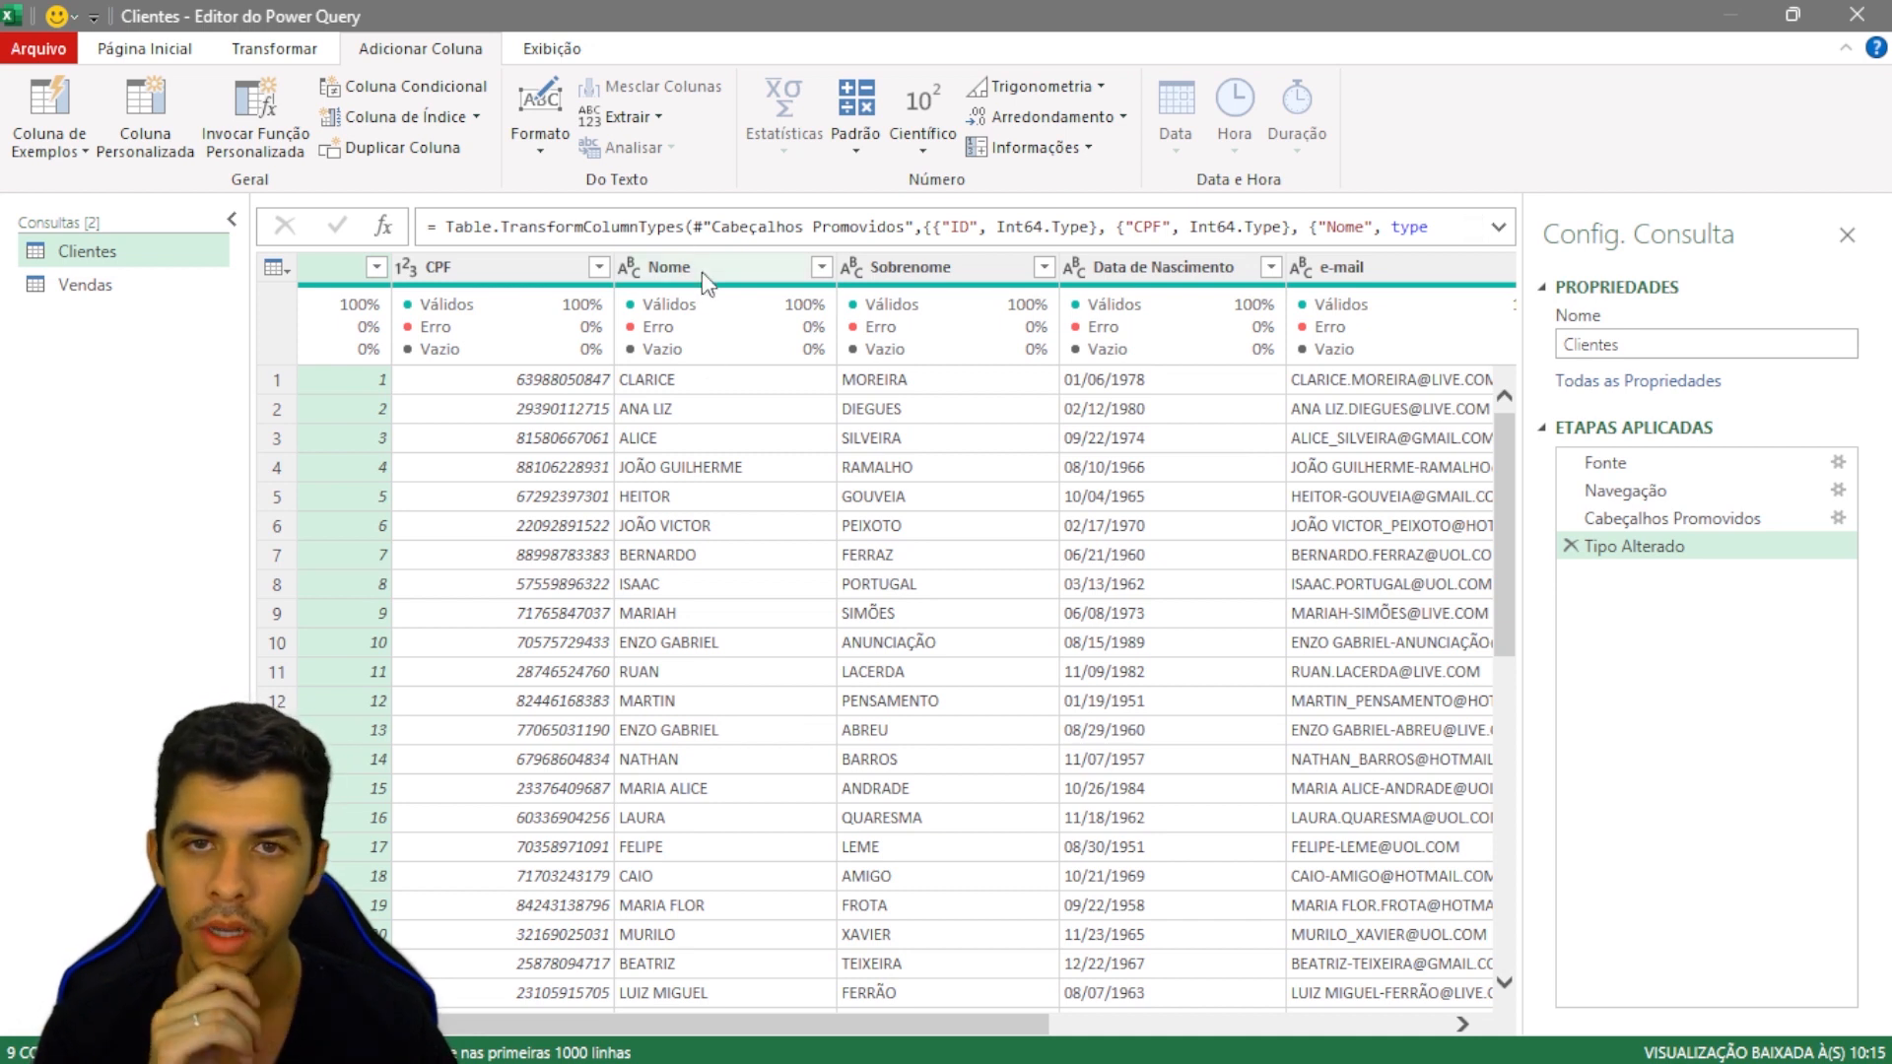
# Step: Transform the existing Nome column of Clientes so that each word is capitalized
pyautogui.click(316, 54)
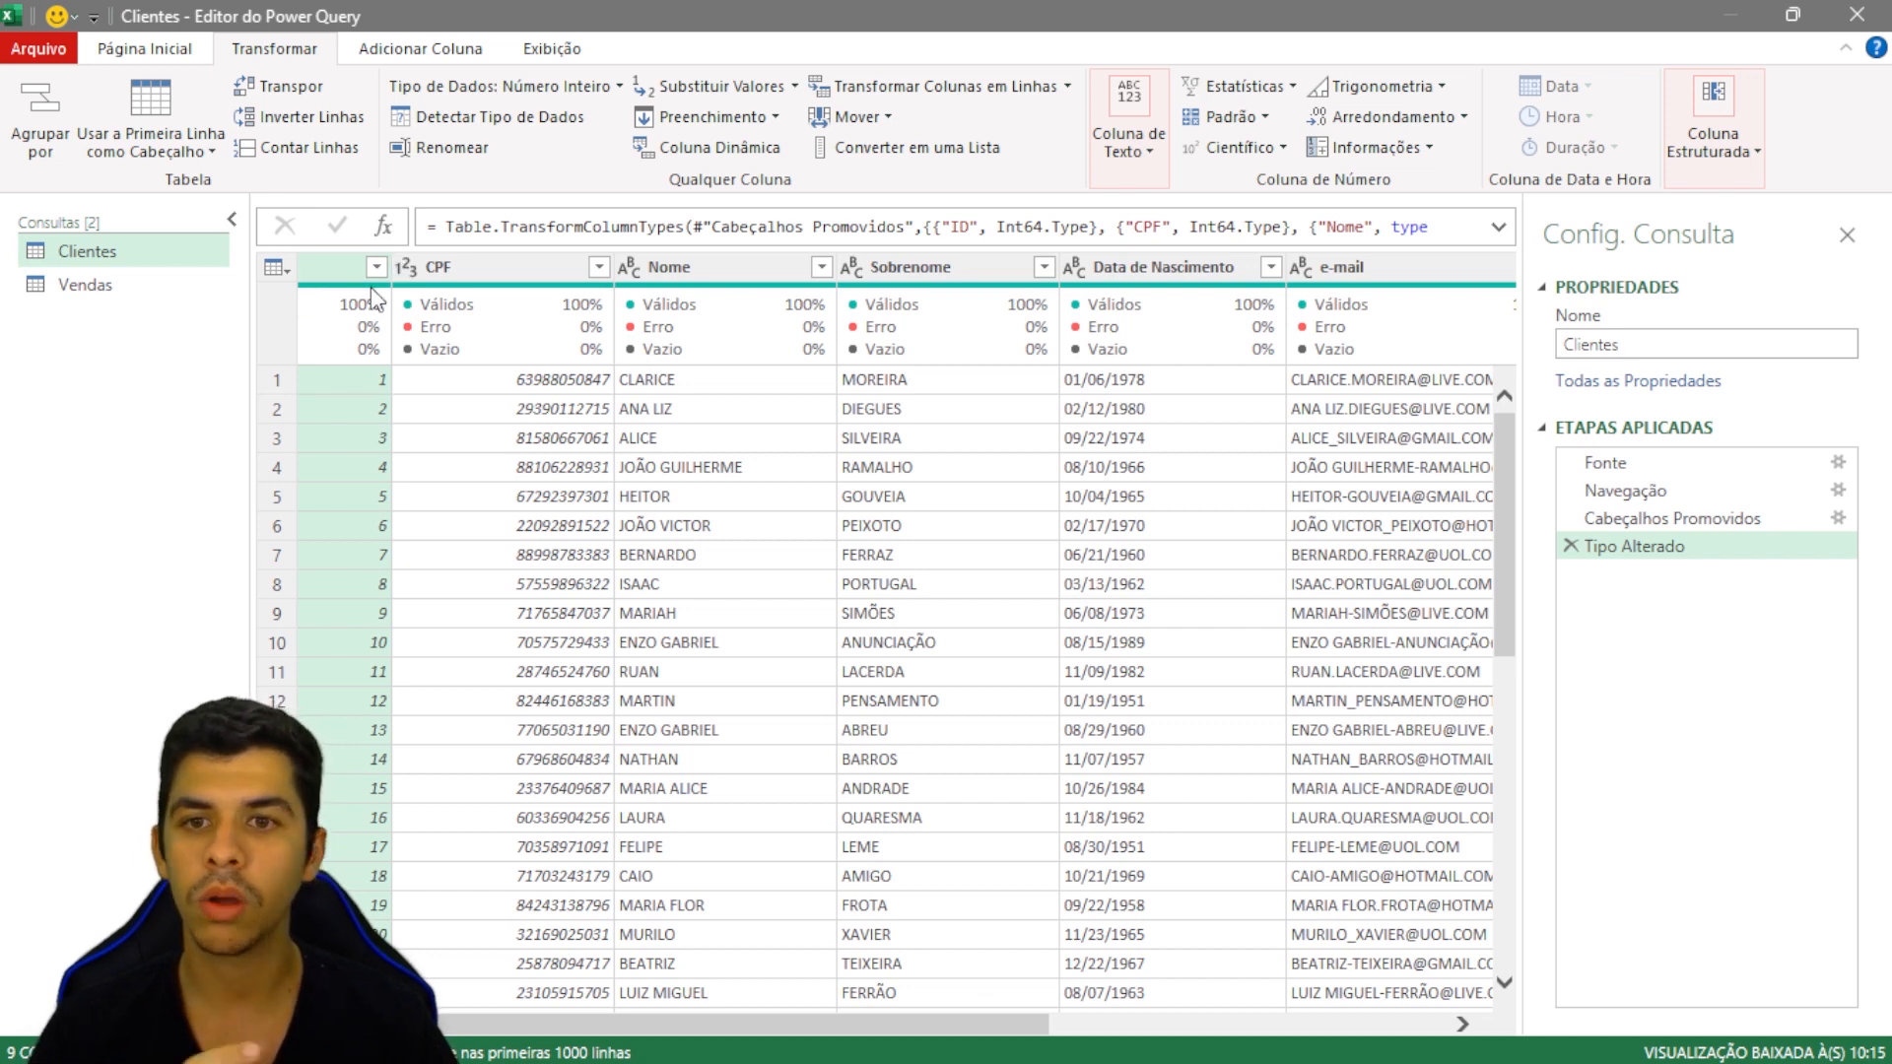
pyautogui.moveTo(537, 1027); pyautogui.dragTo(438, 1027)
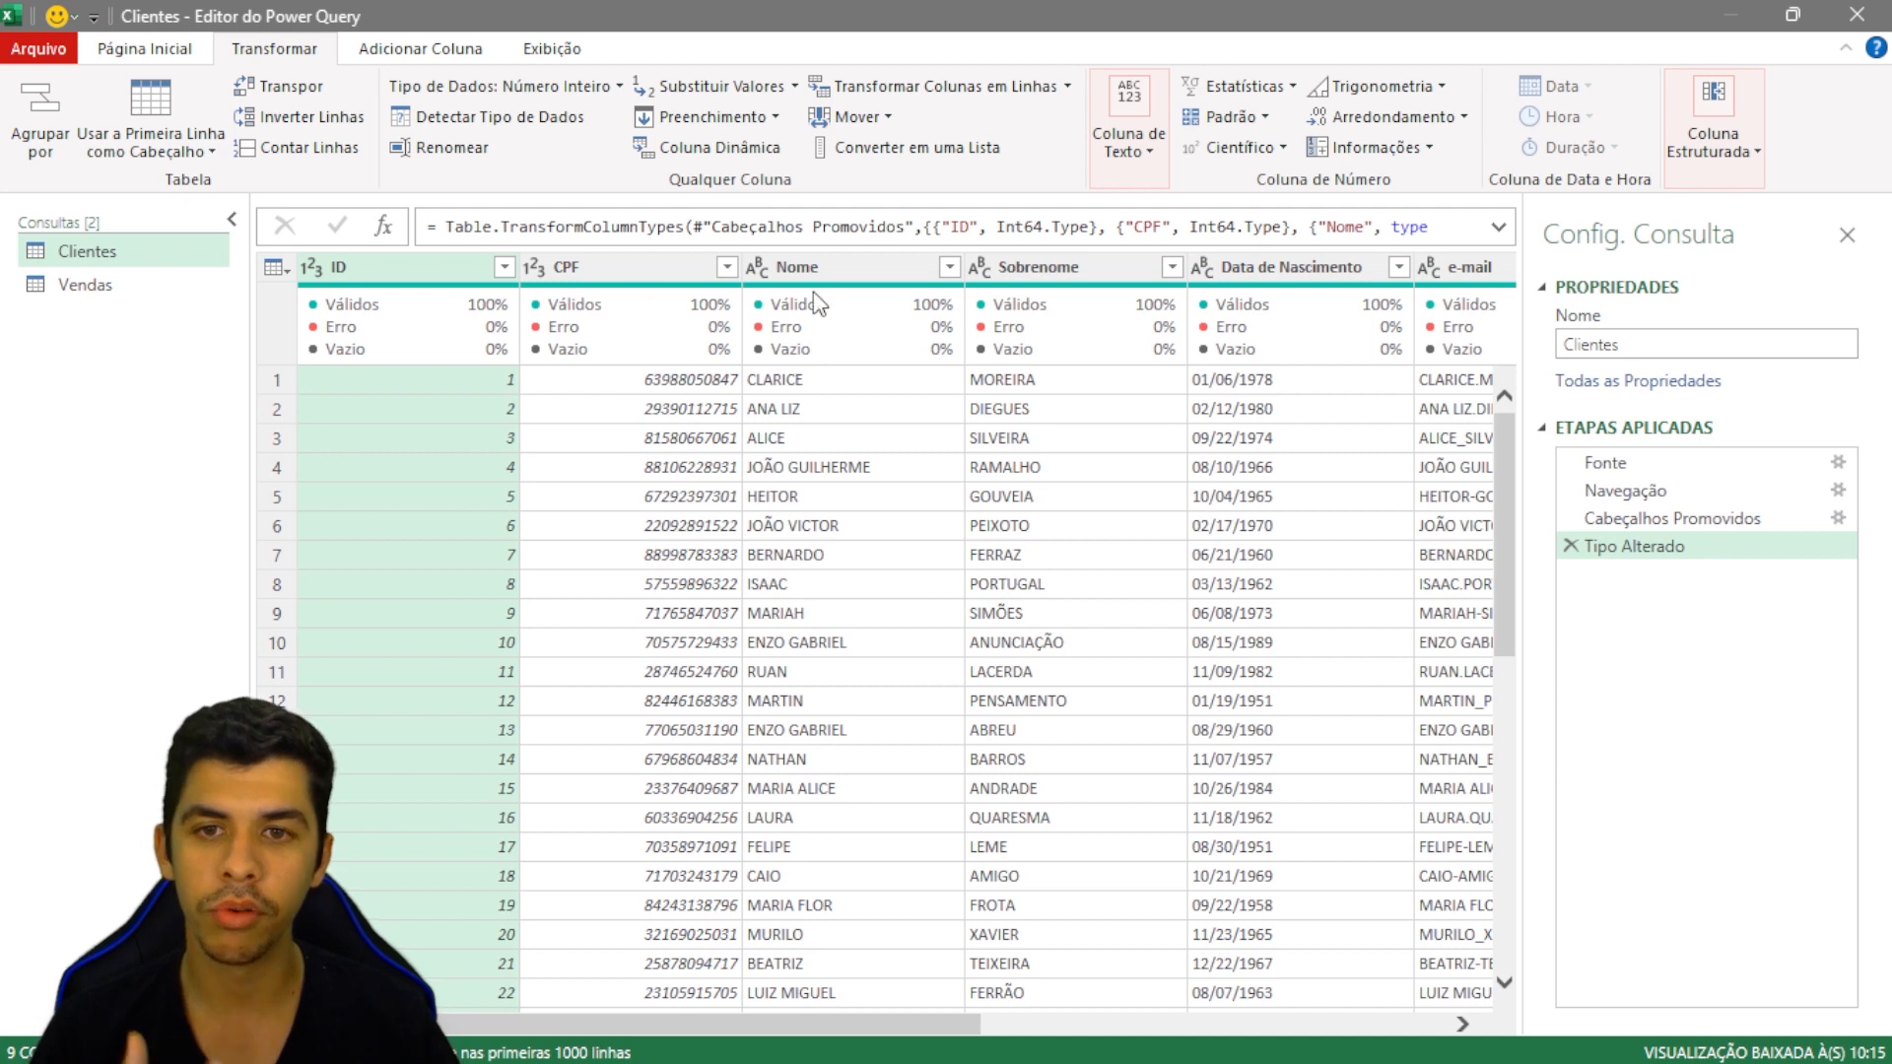
pyautogui.click(833, 272)
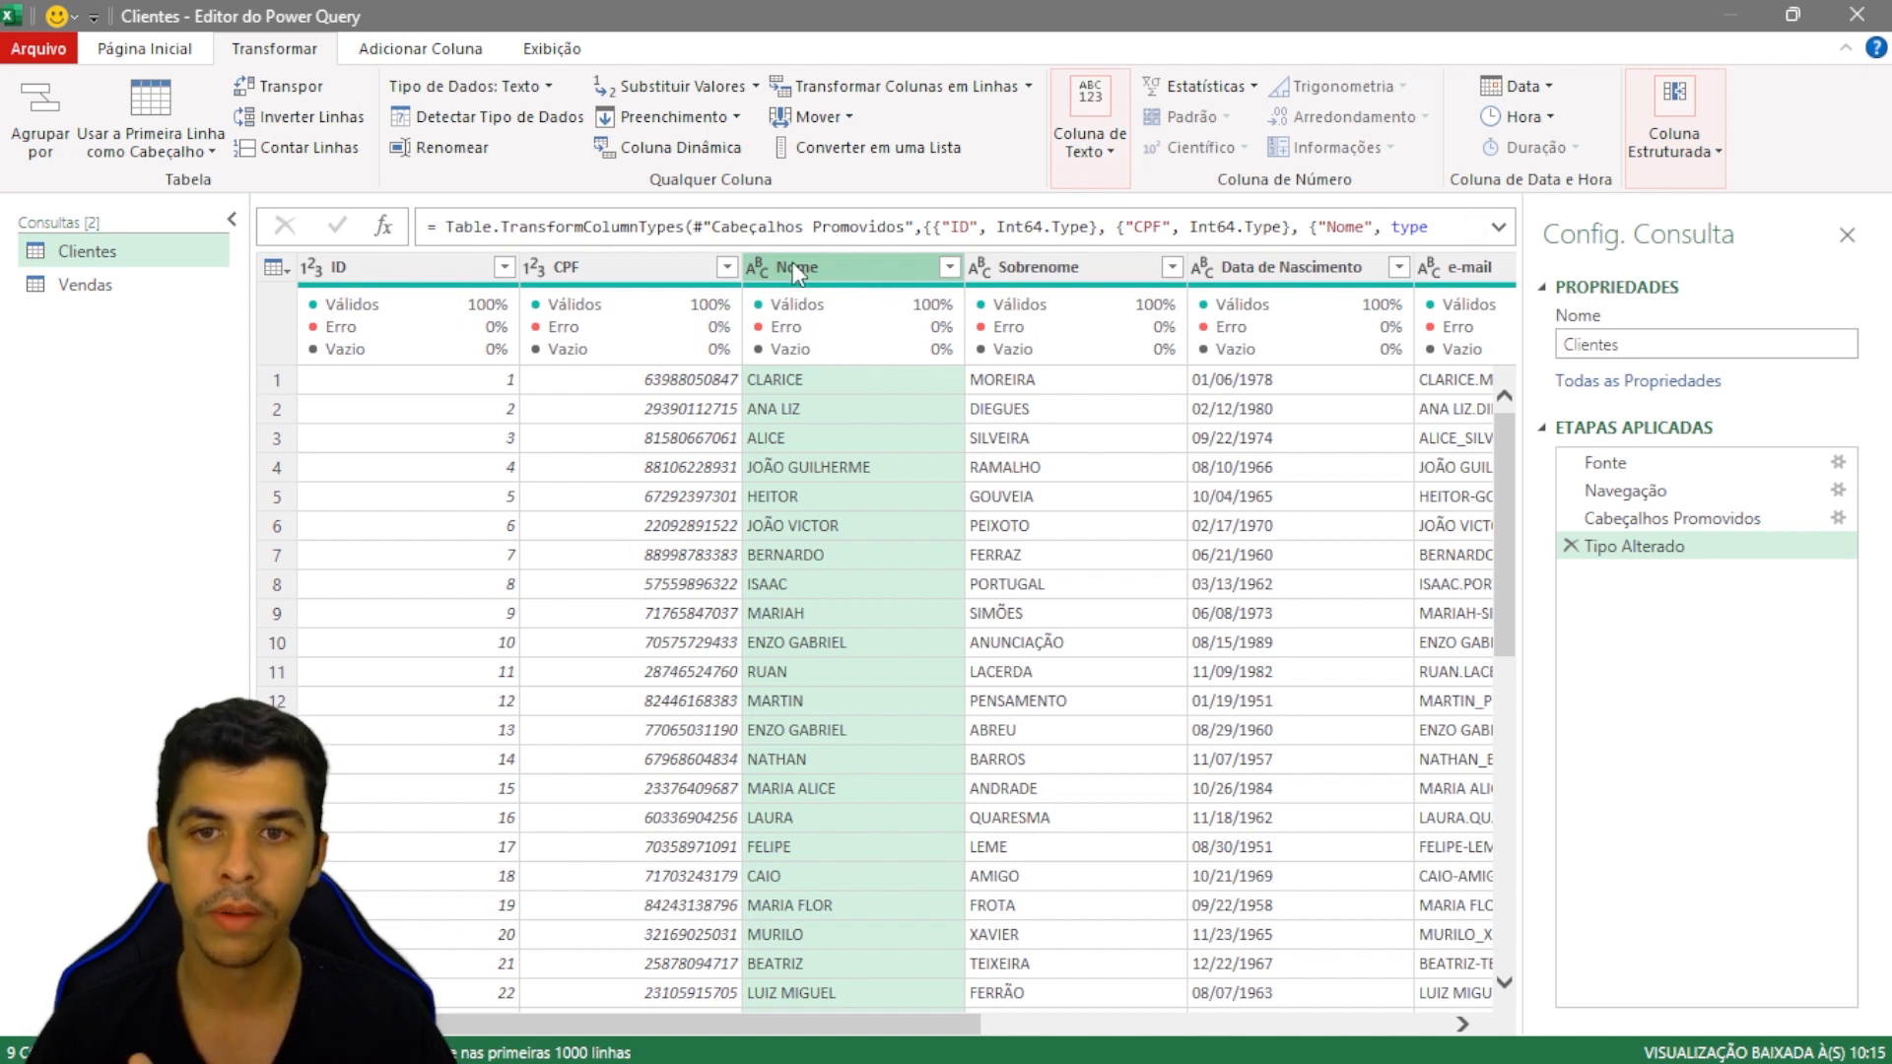
pyautogui.click(756, 269)
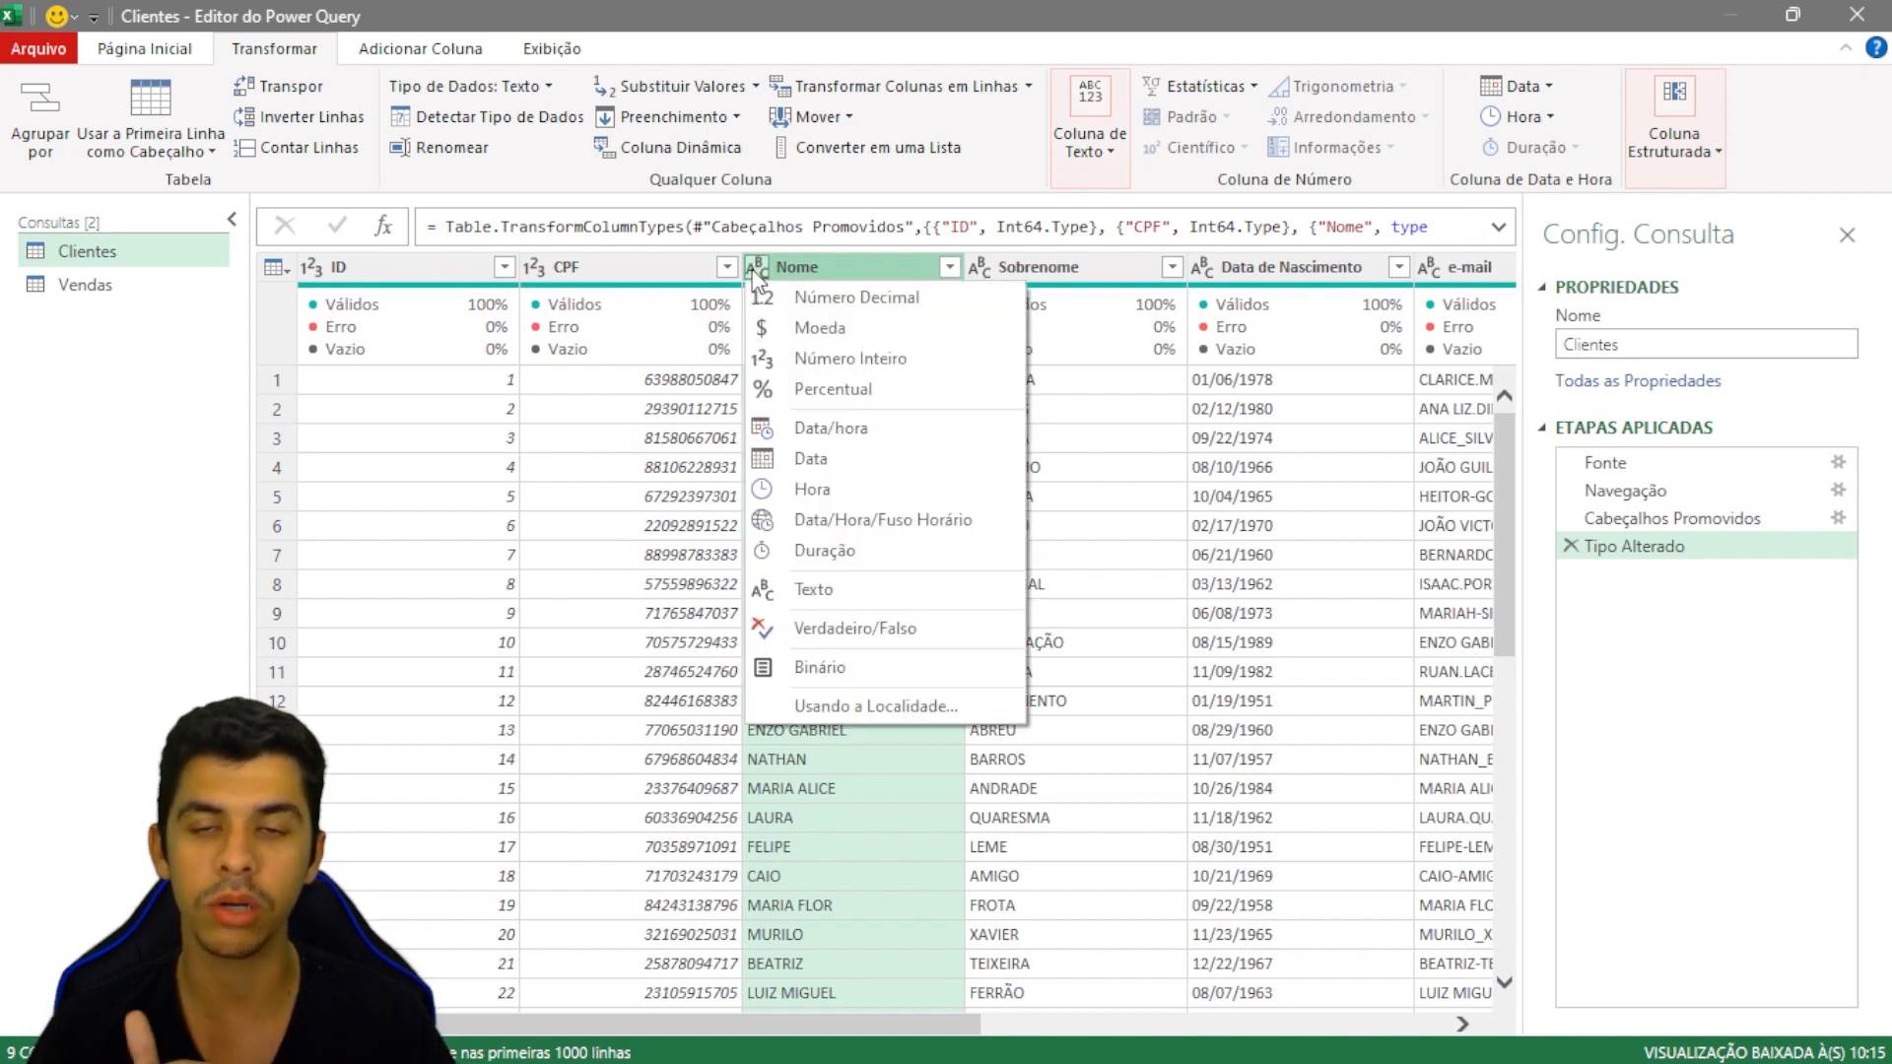
pyautogui.click(861, 258)
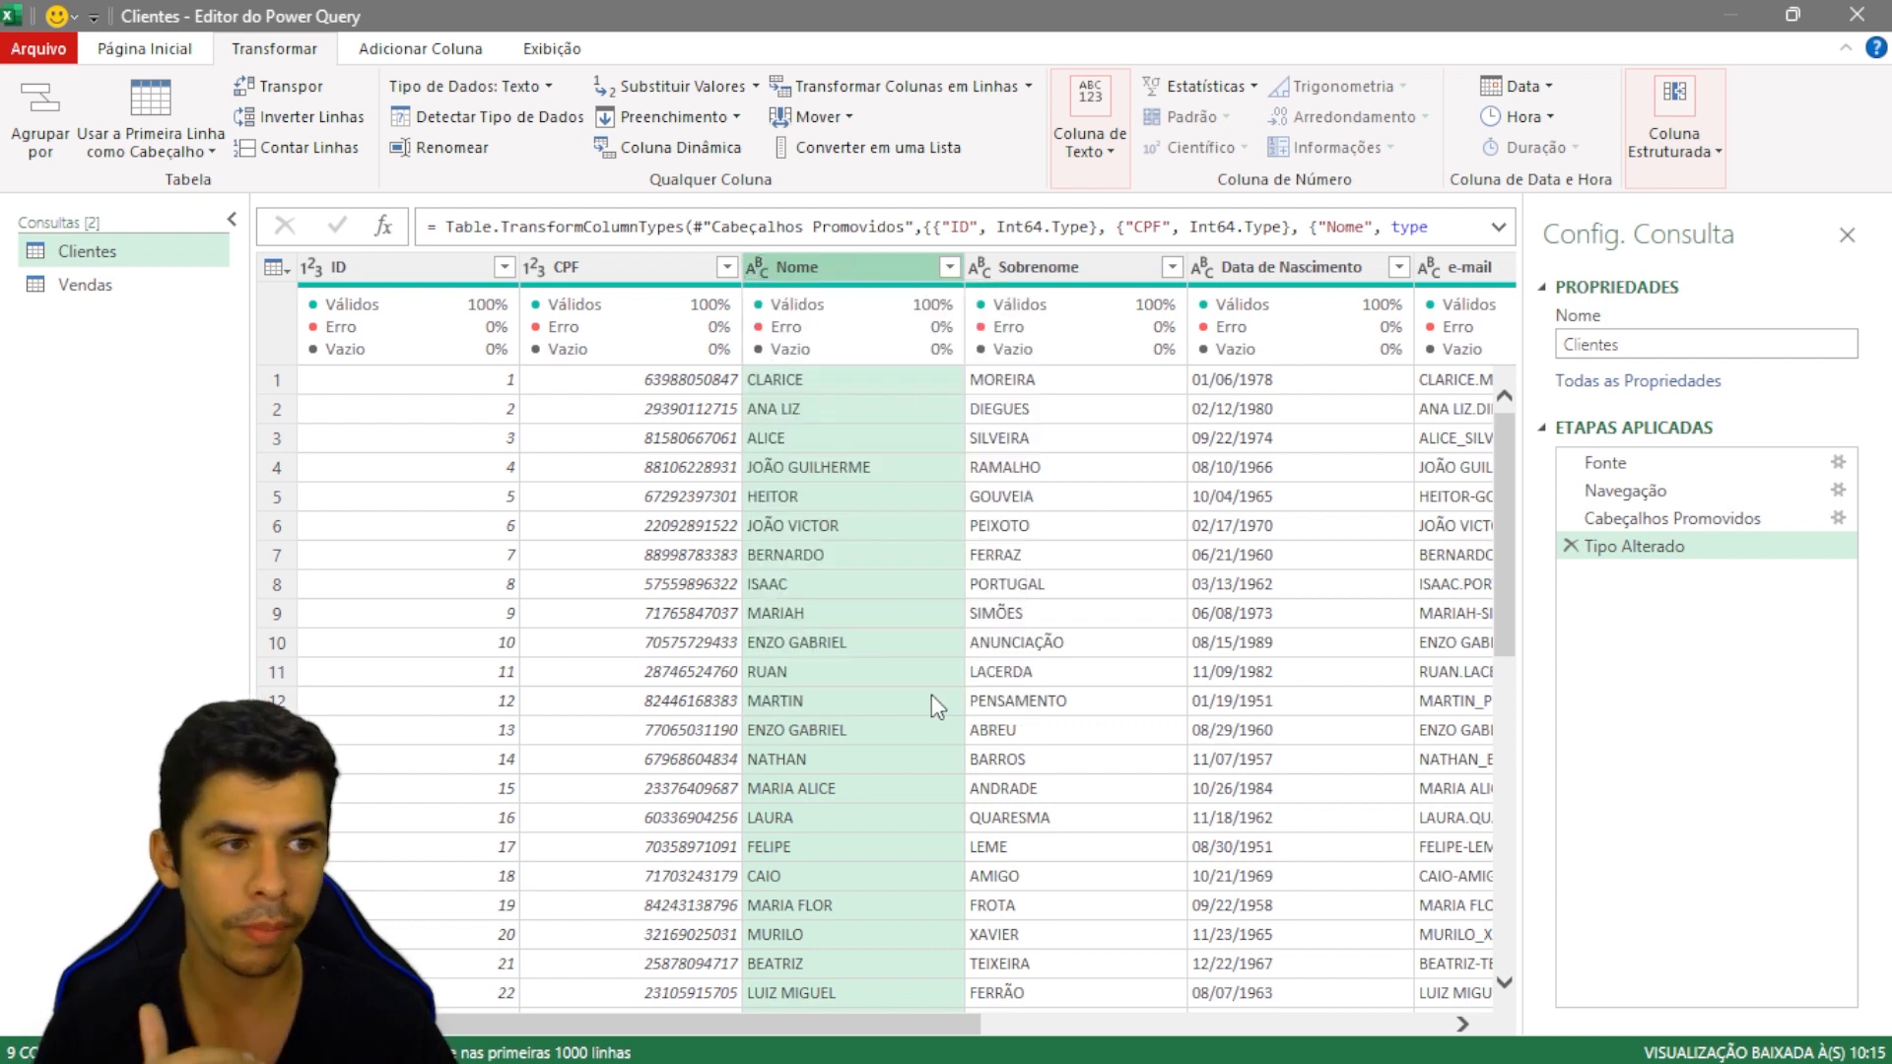
pyautogui.click(1106, 154)
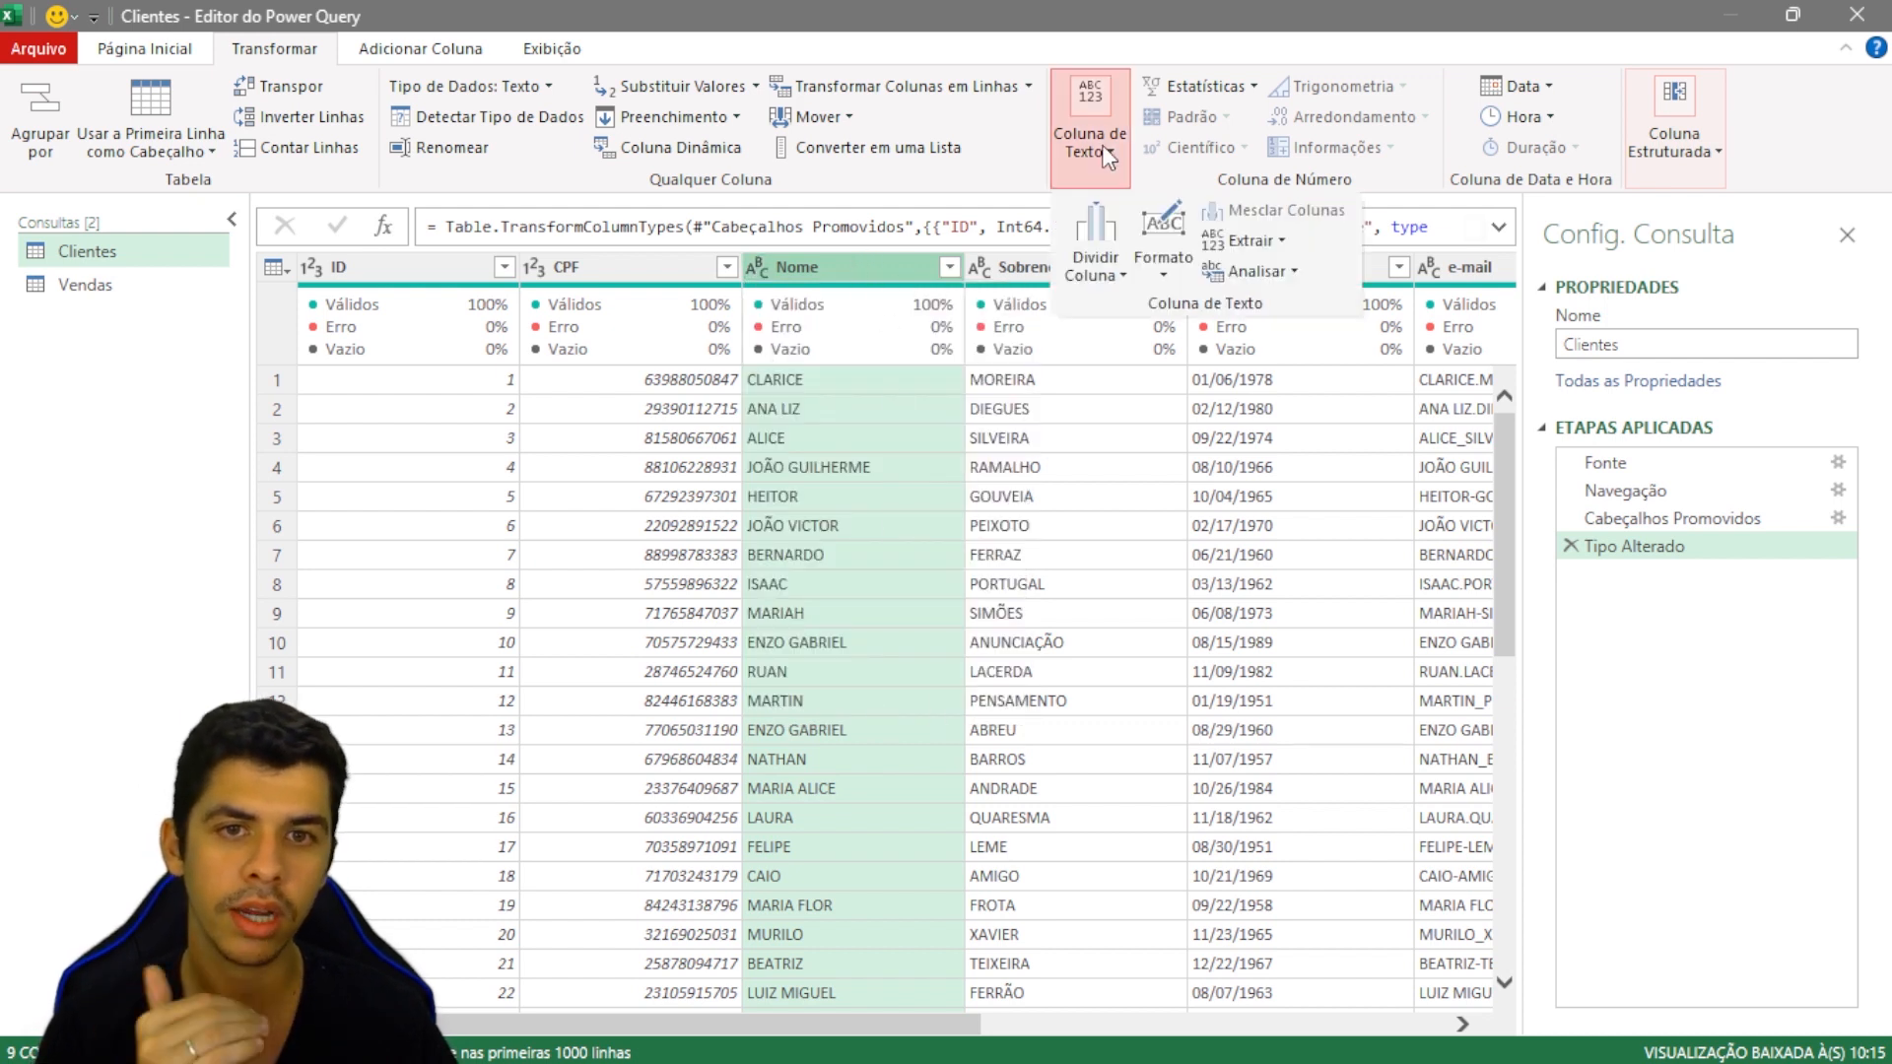
pyautogui.click(1163, 261)
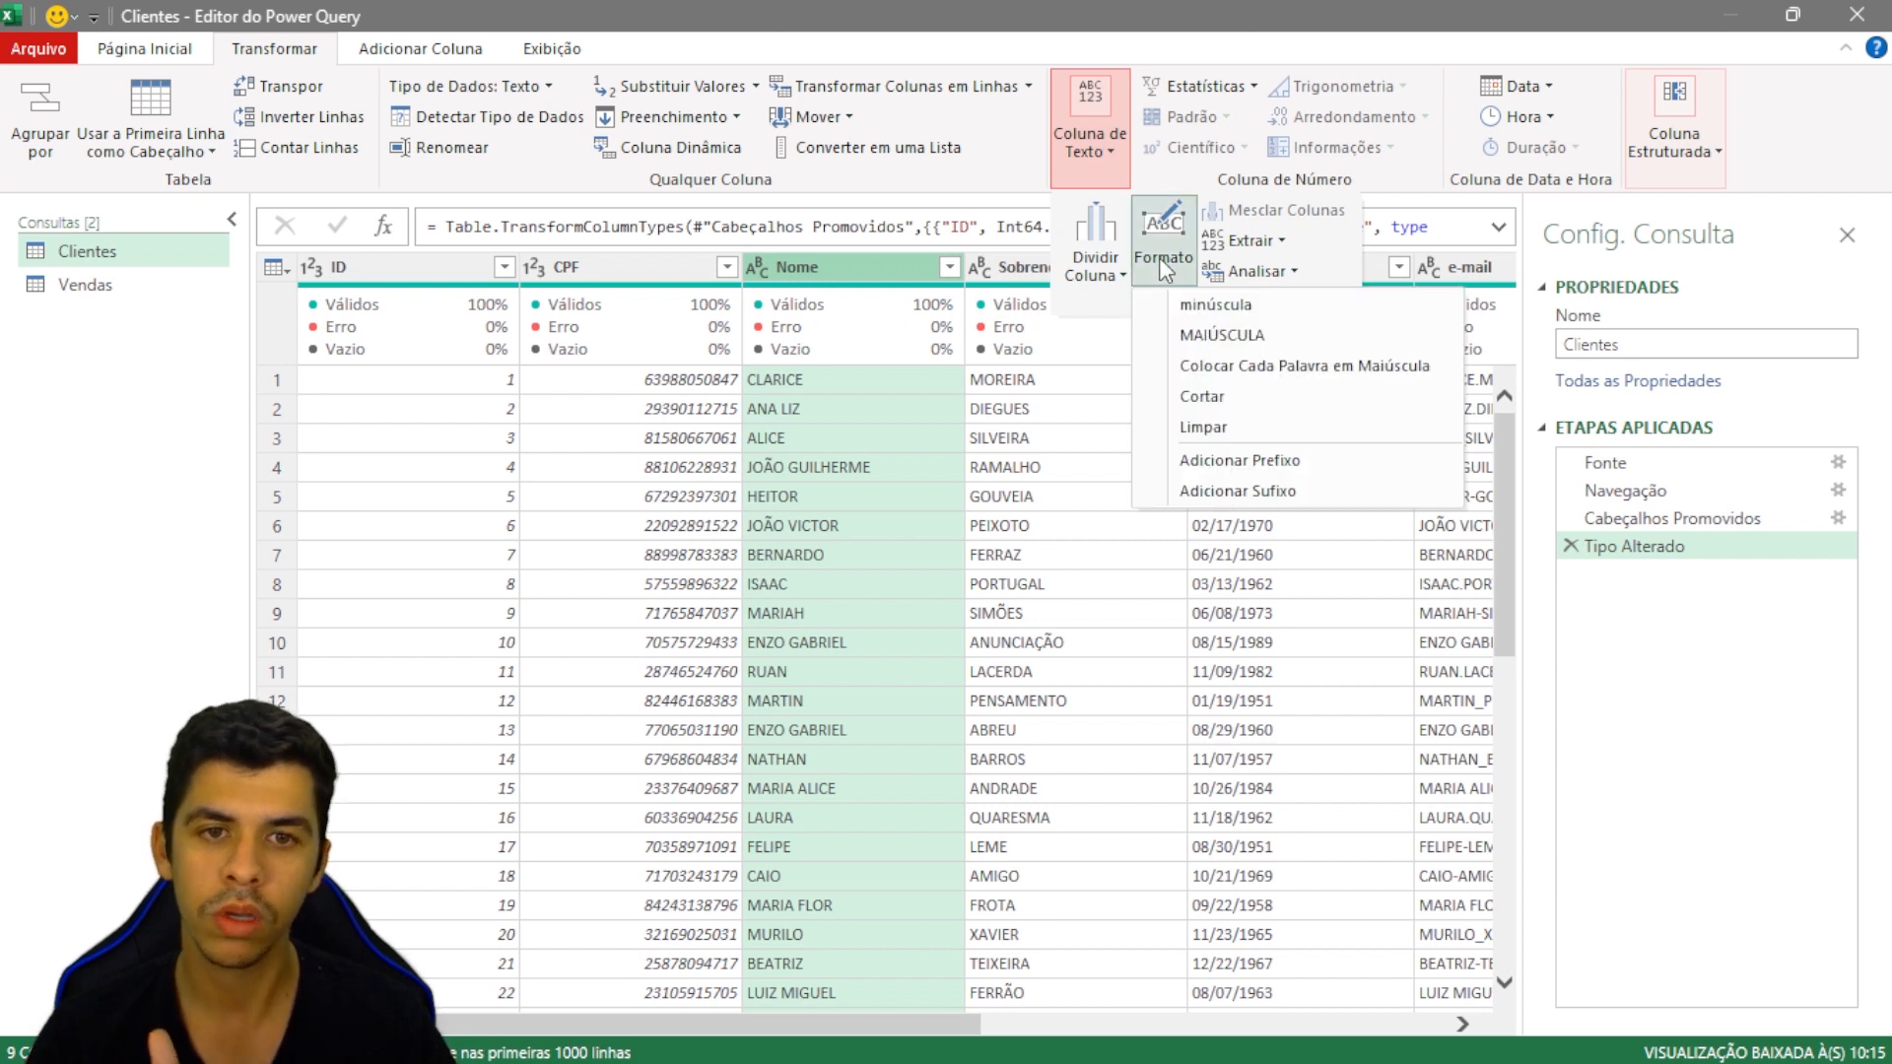
pyautogui.click(1220, 368)
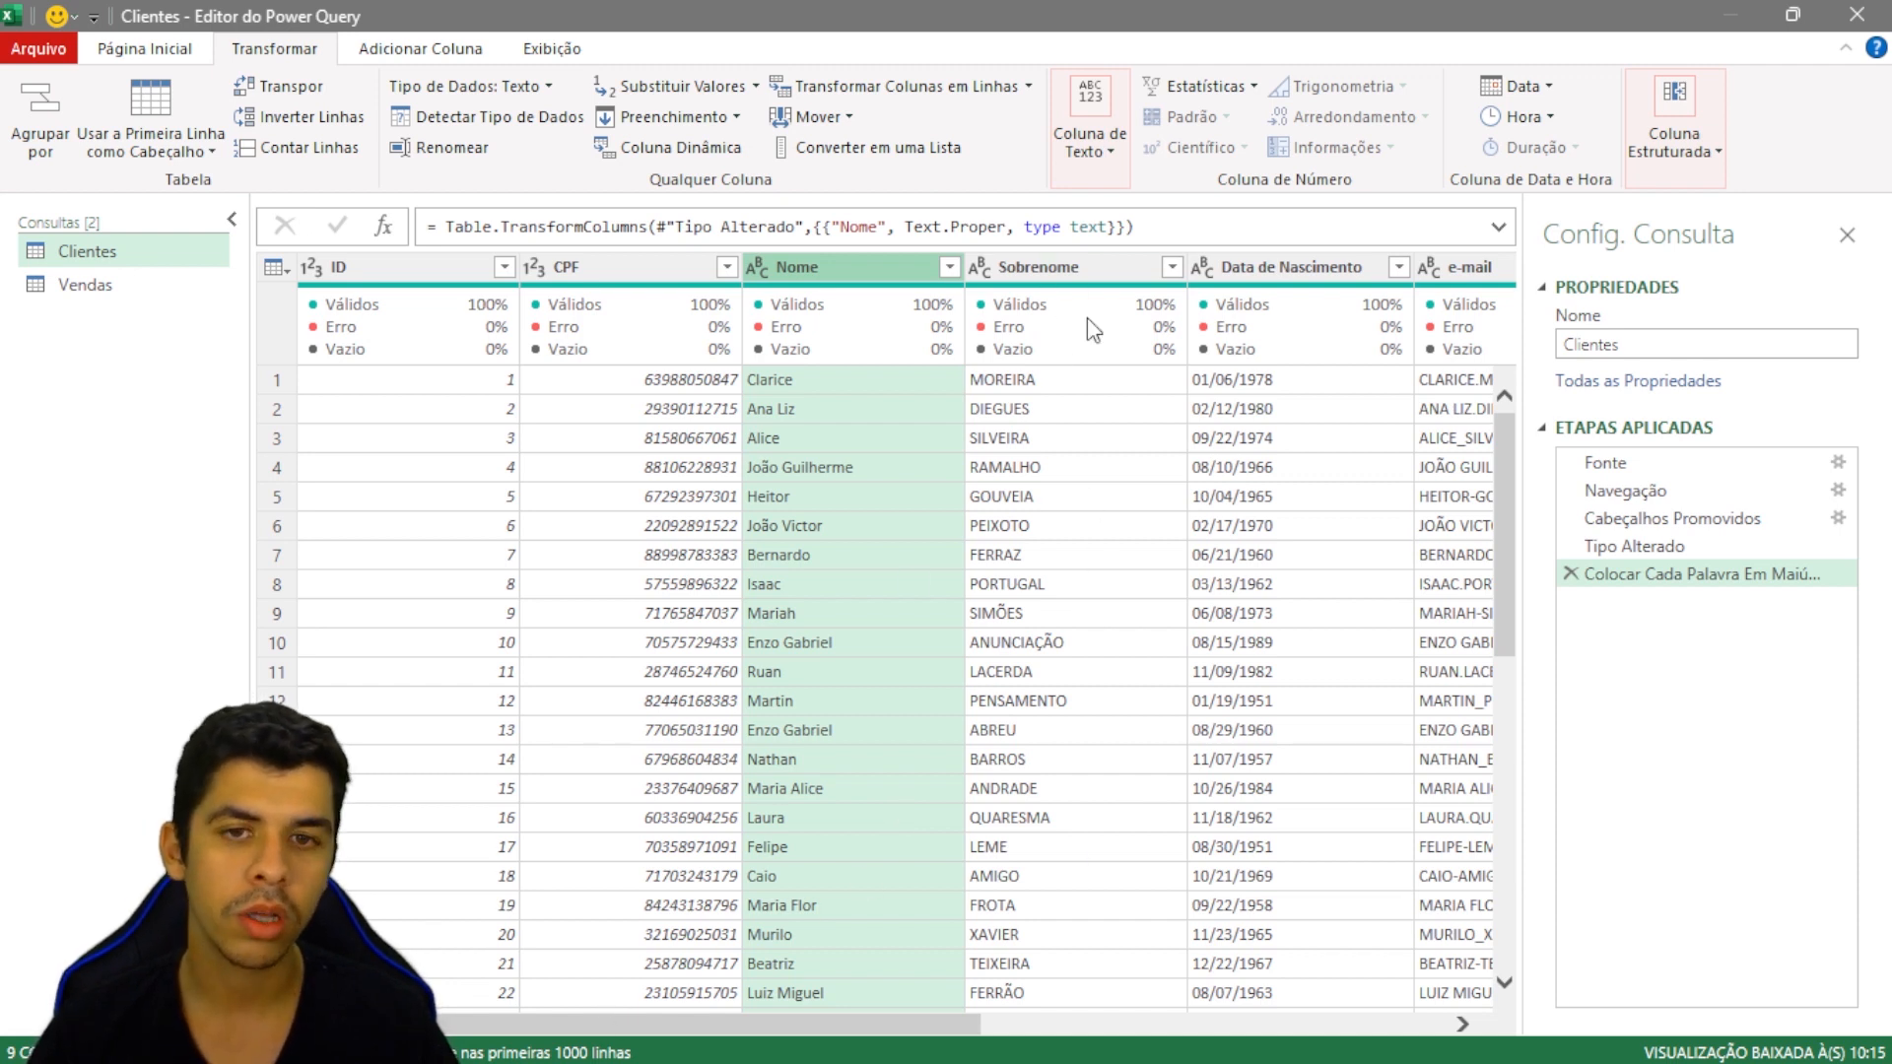
# Step: Transform the Sobrenome column so that each word is capitalized
pyautogui.click(1106, 268)
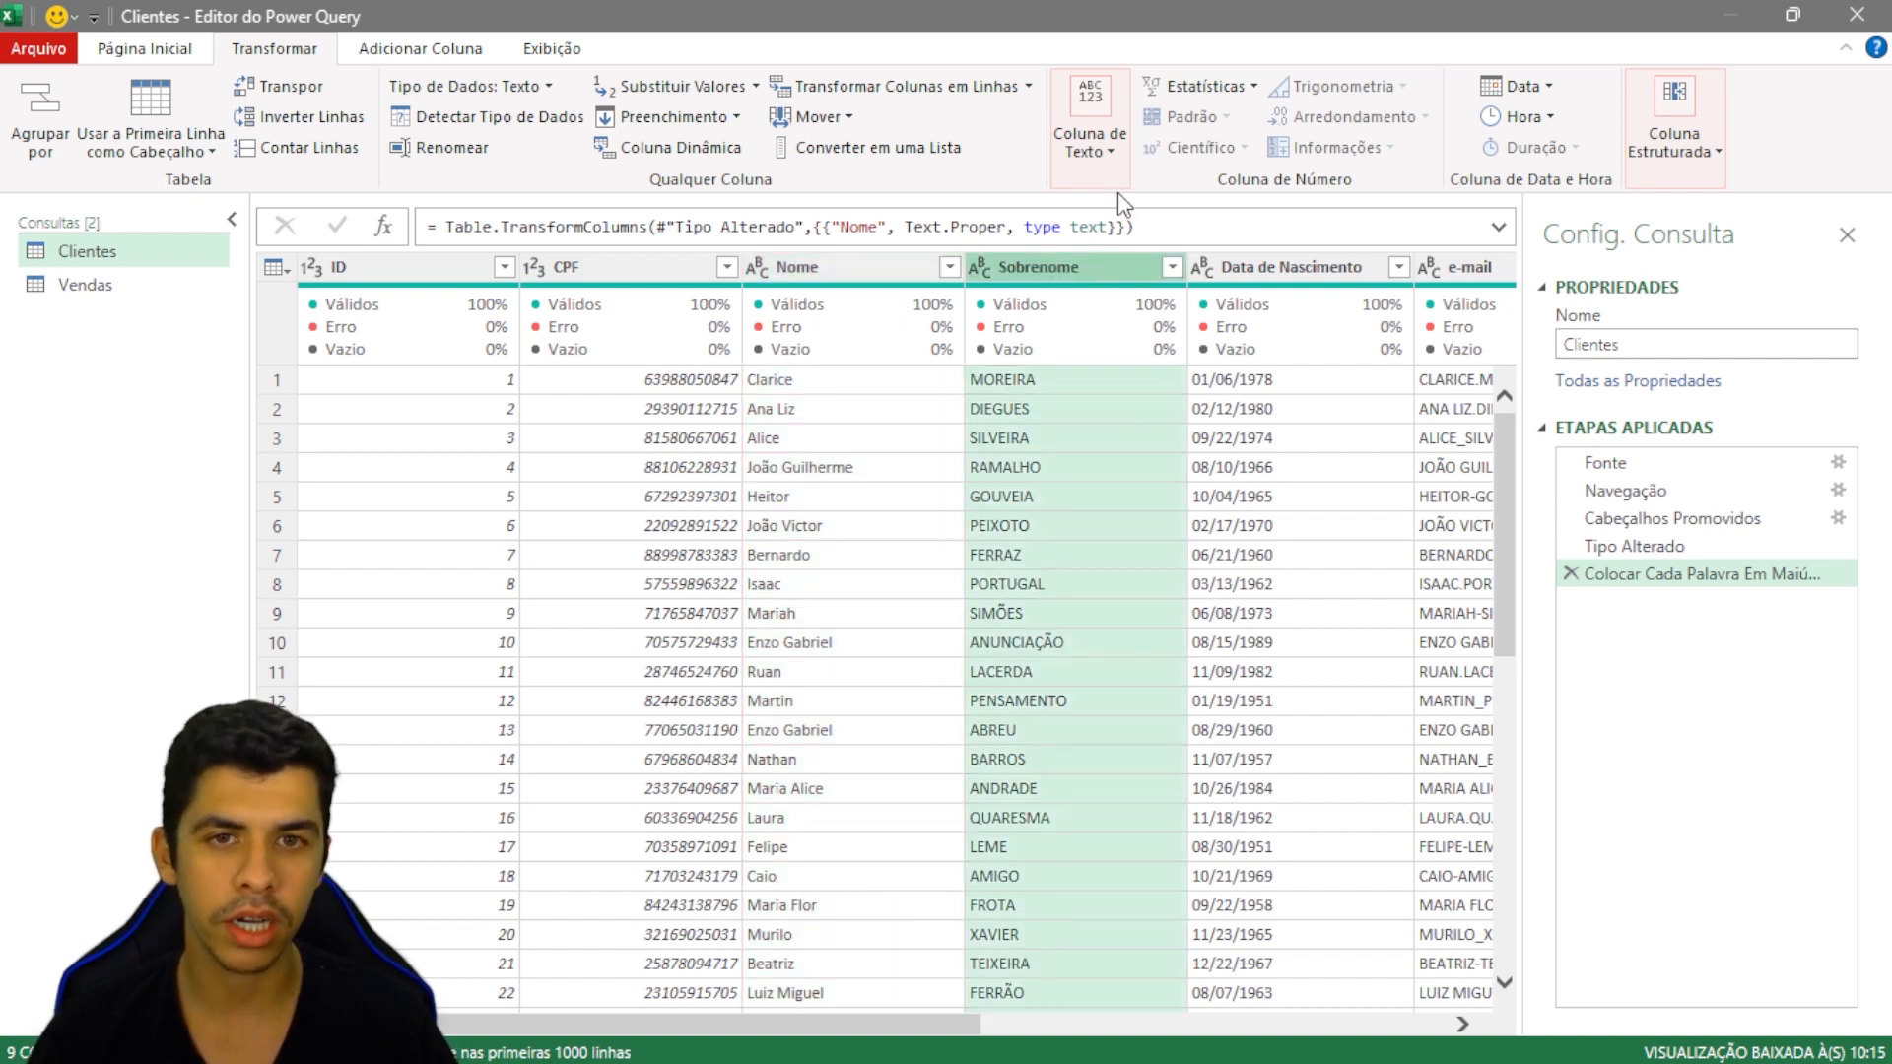
pyautogui.click(1111, 146)
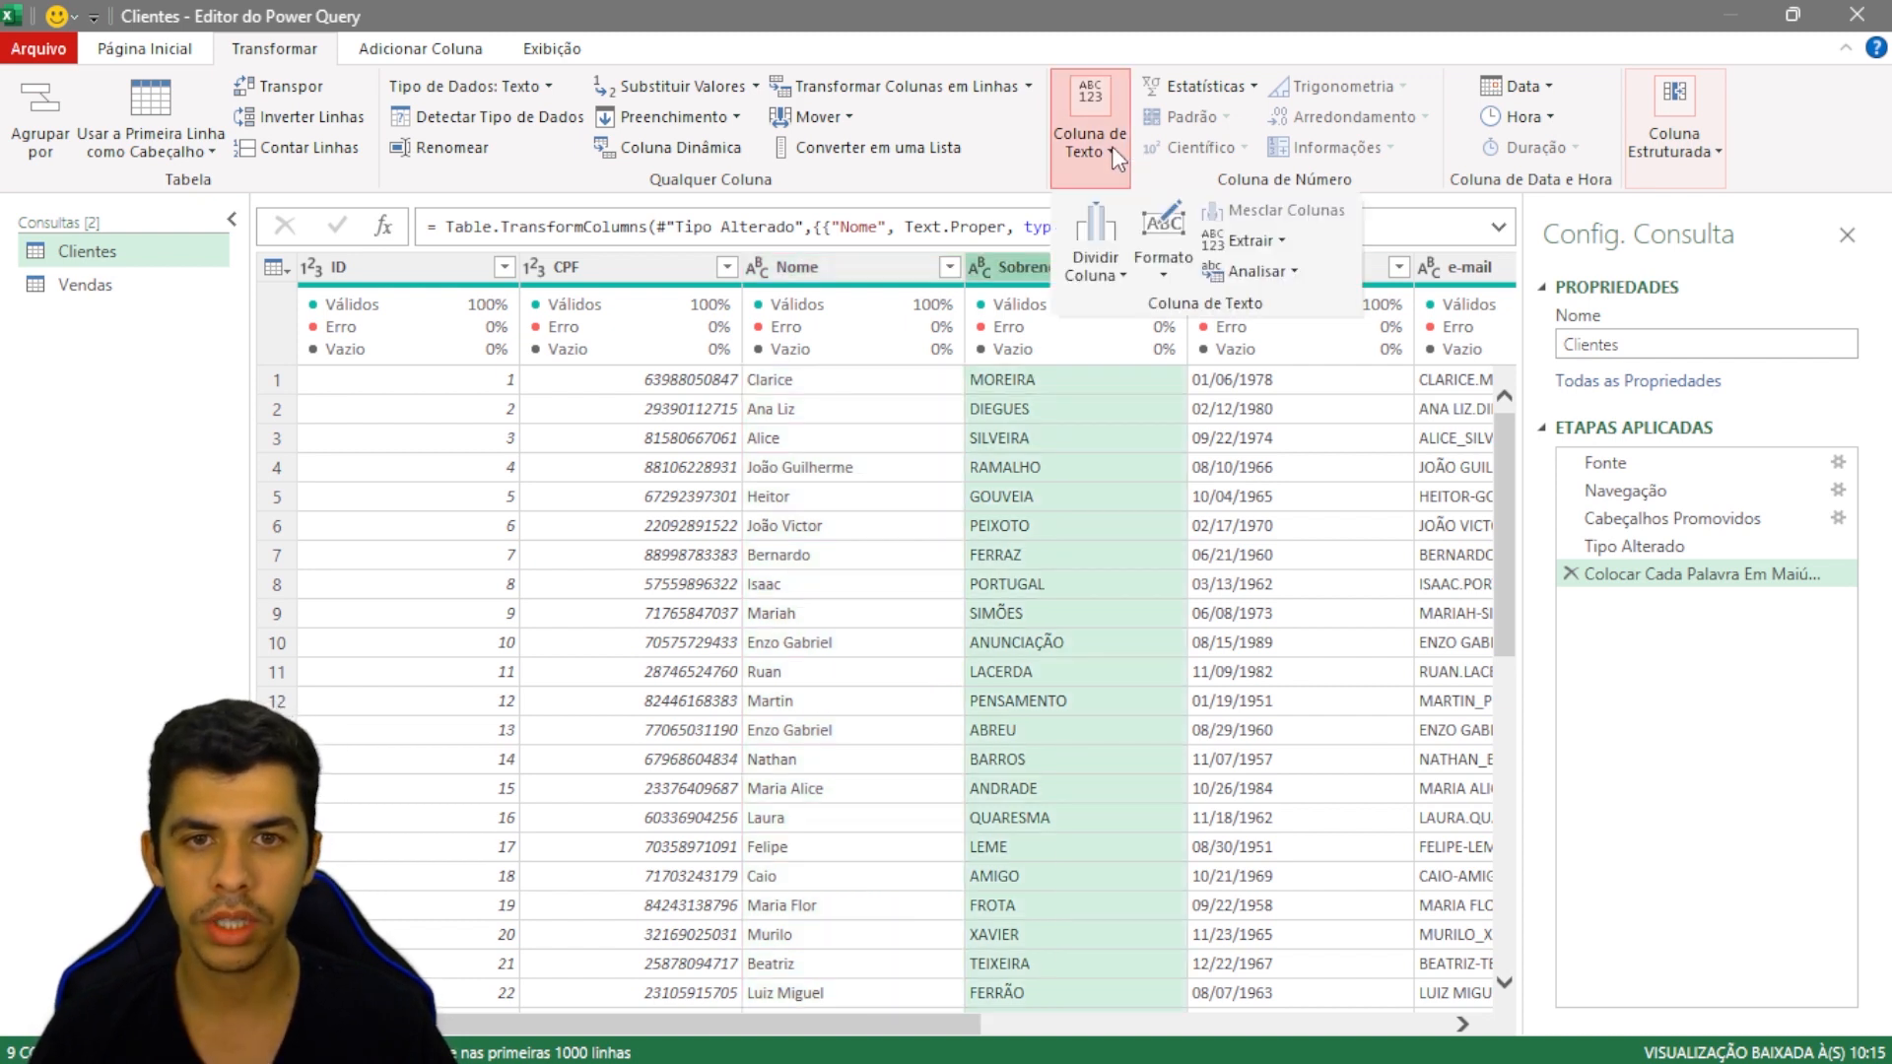
pyautogui.click(1164, 254)
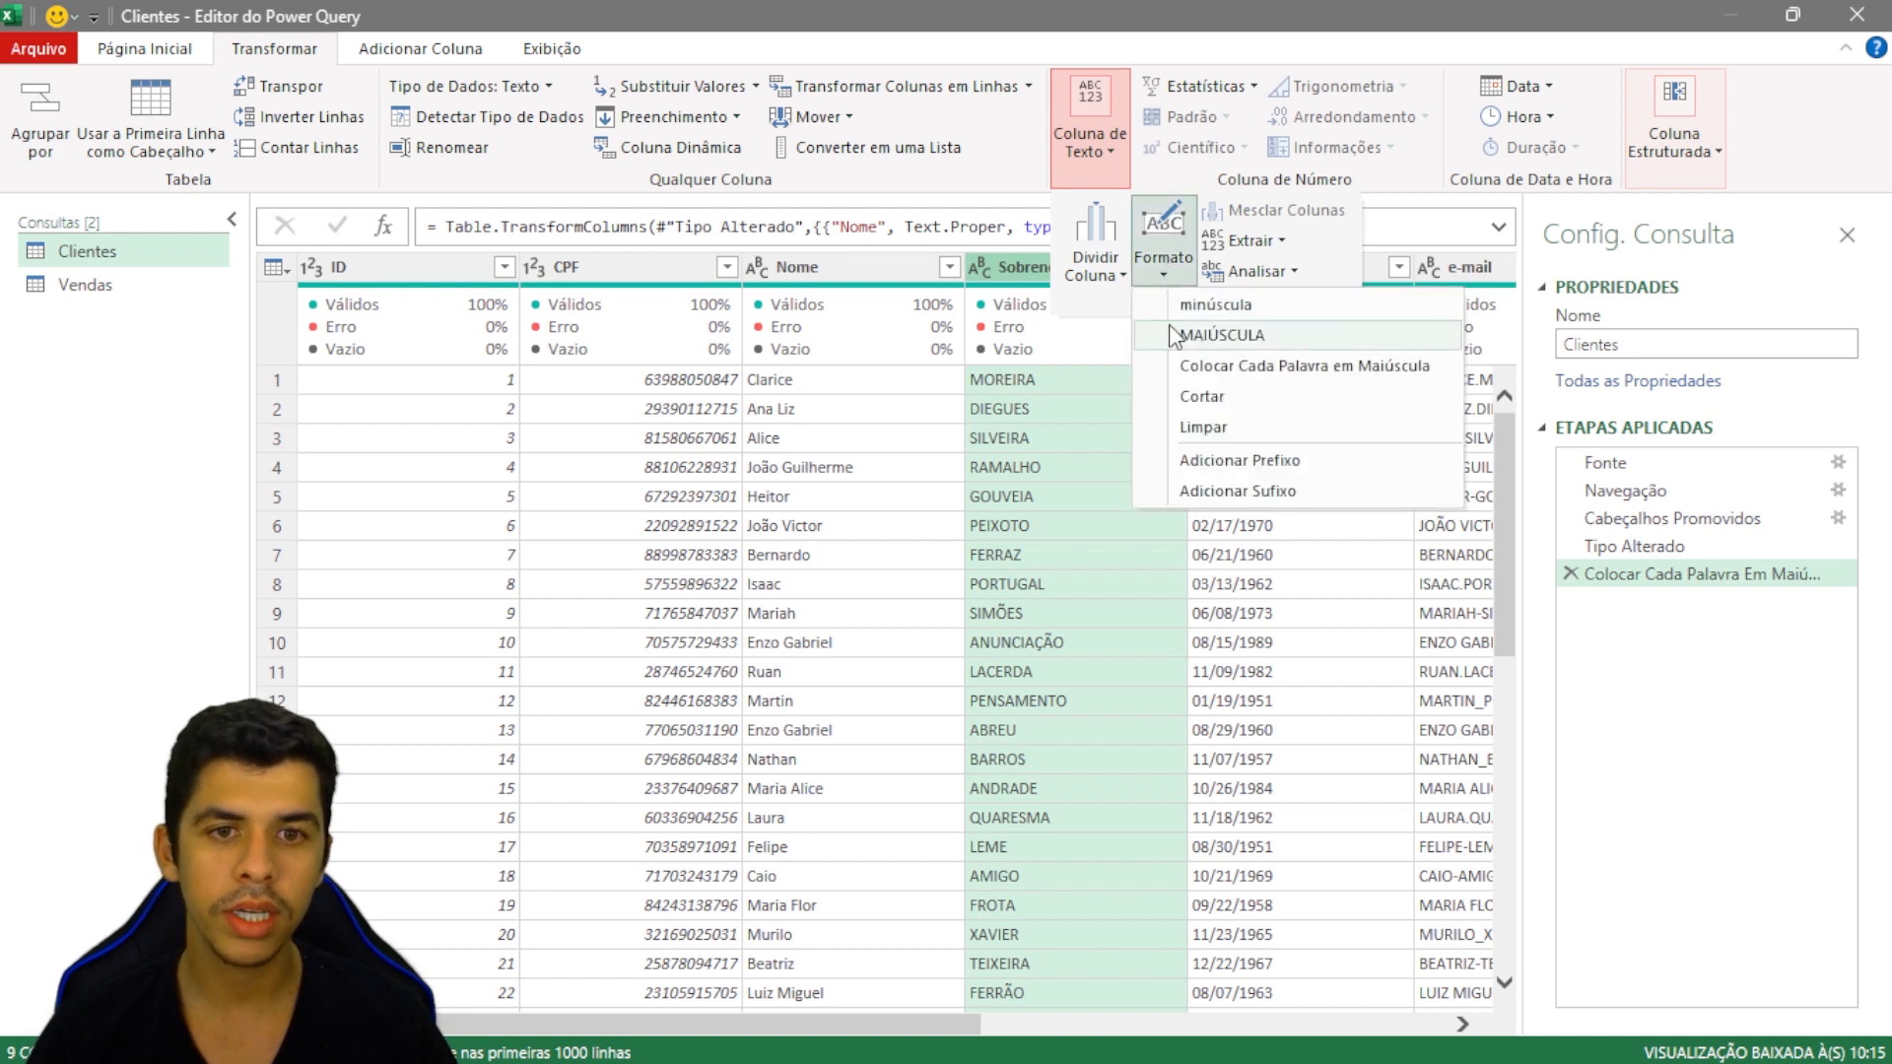
pyautogui.click(1225, 366)
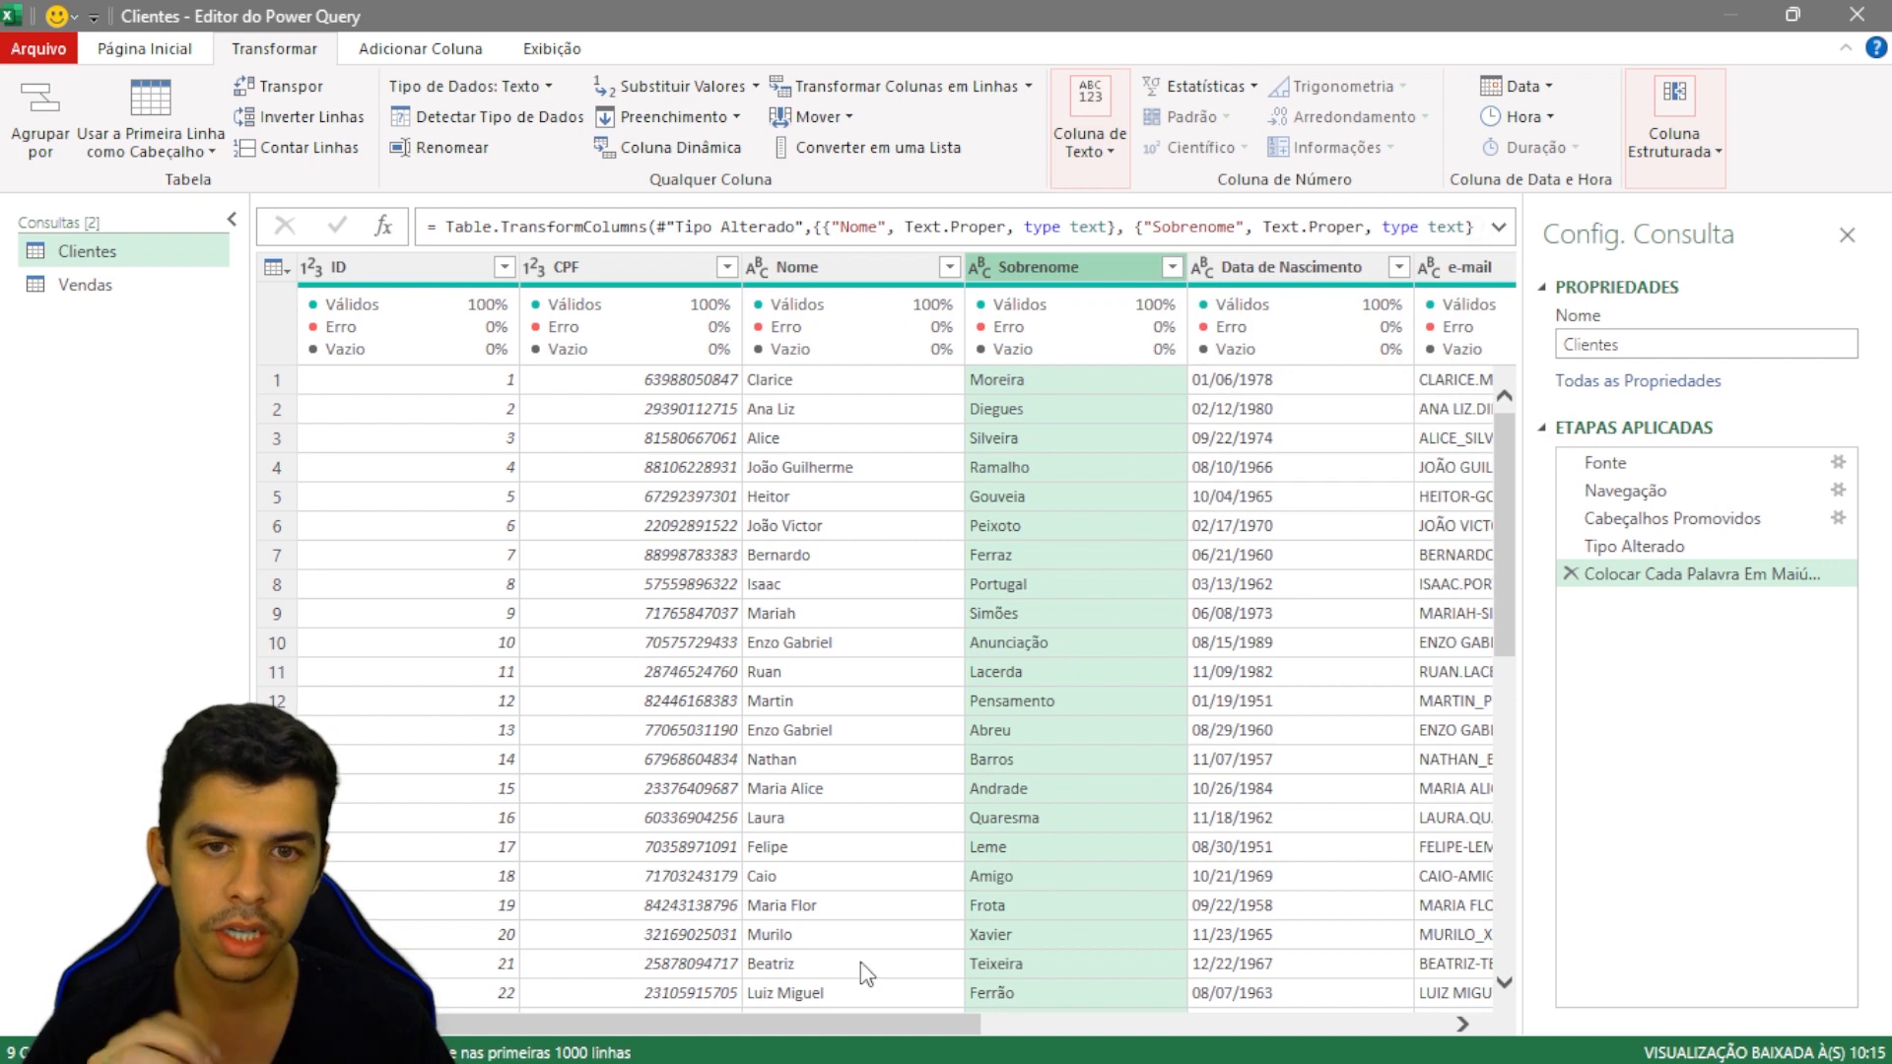
# Step: Convert the text in the e-mail column of Clientes to lowercase and check several of its entries
pyautogui.moveTo(756, 1021); pyautogui.dragTo(1021, 1000)
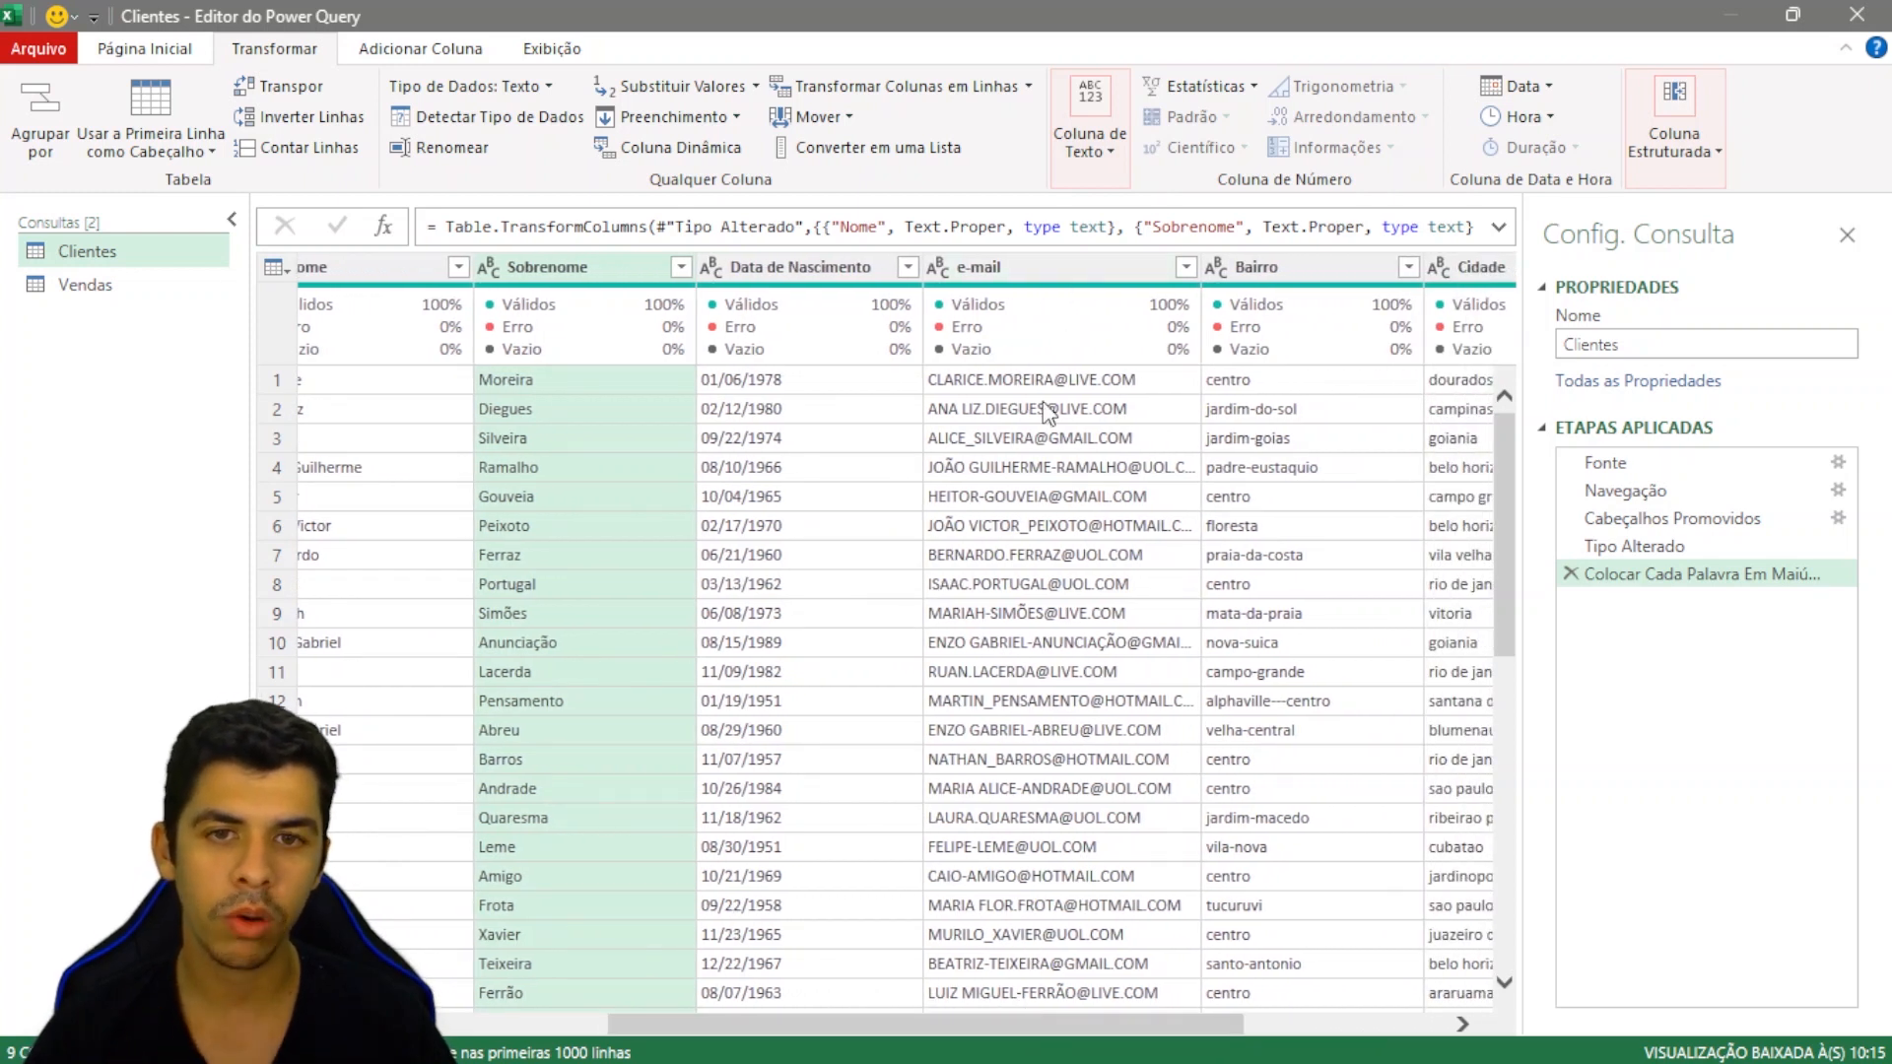
pyautogui.click(1099, 276)
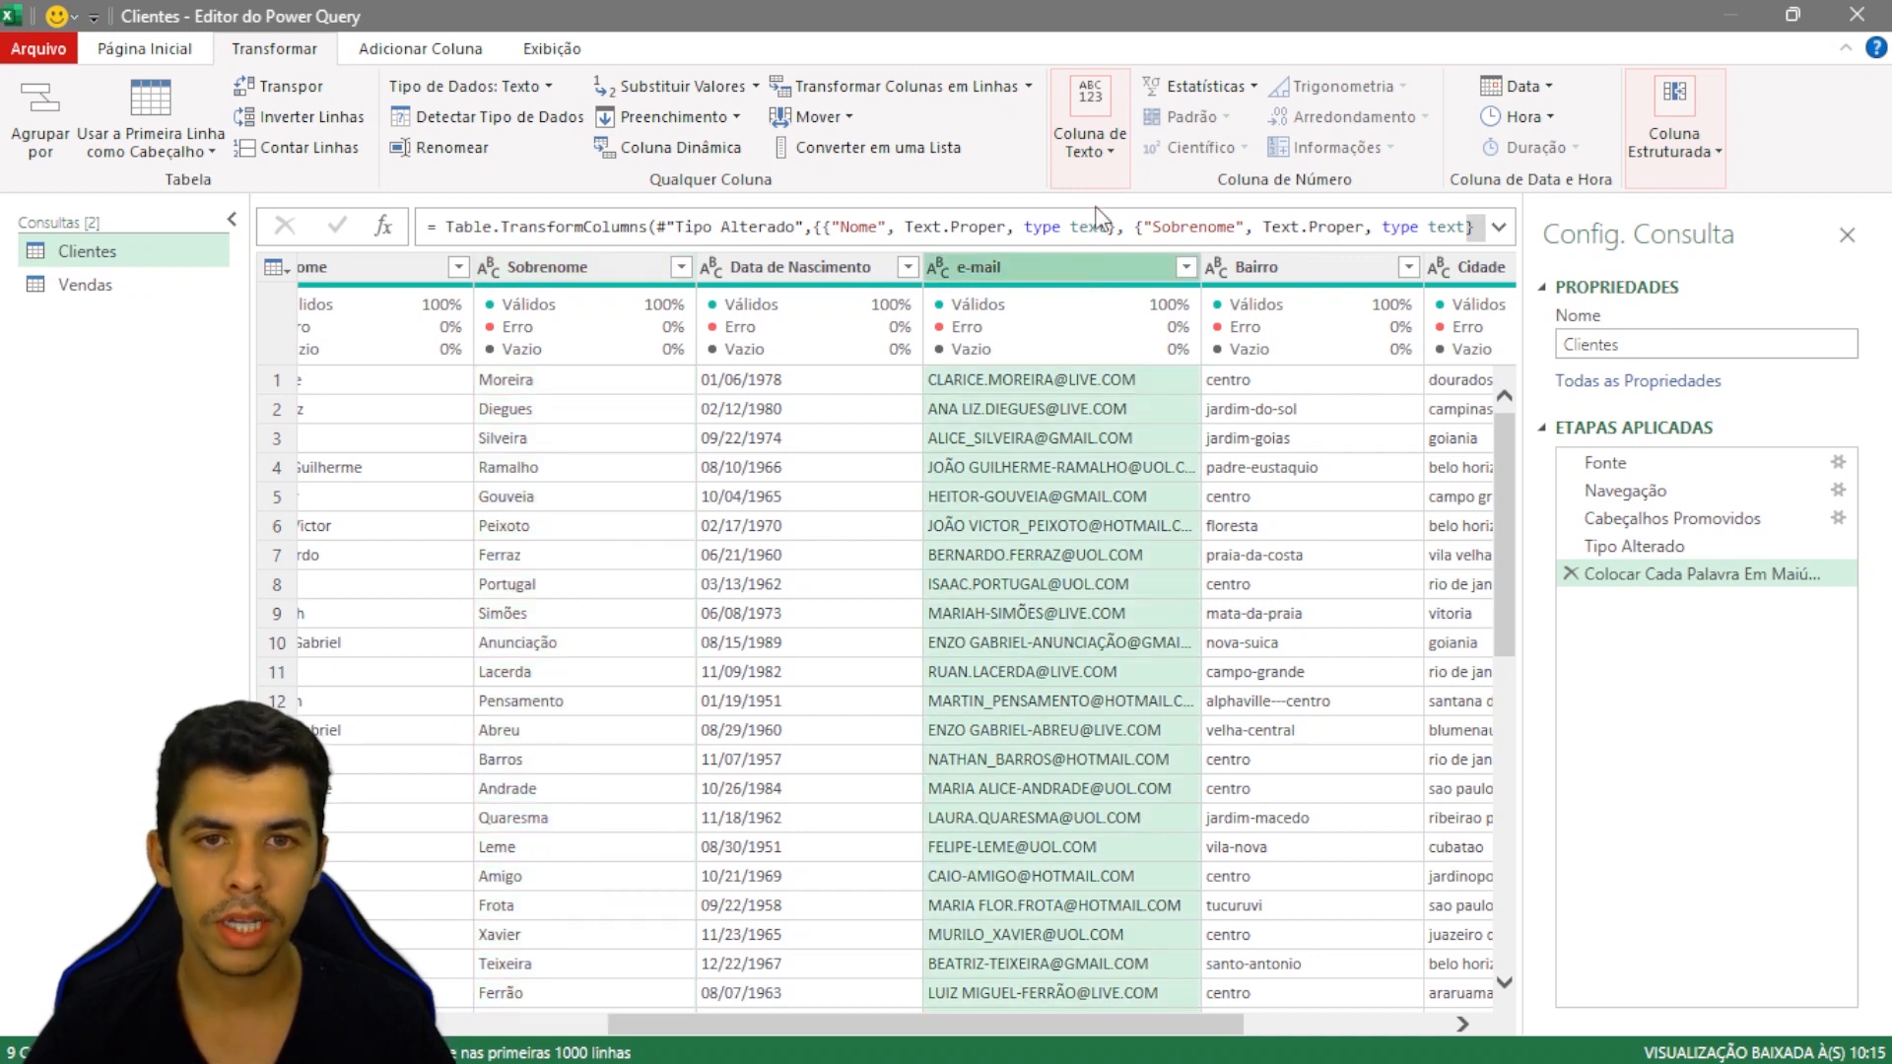
pyautogui.click(1094, 153)
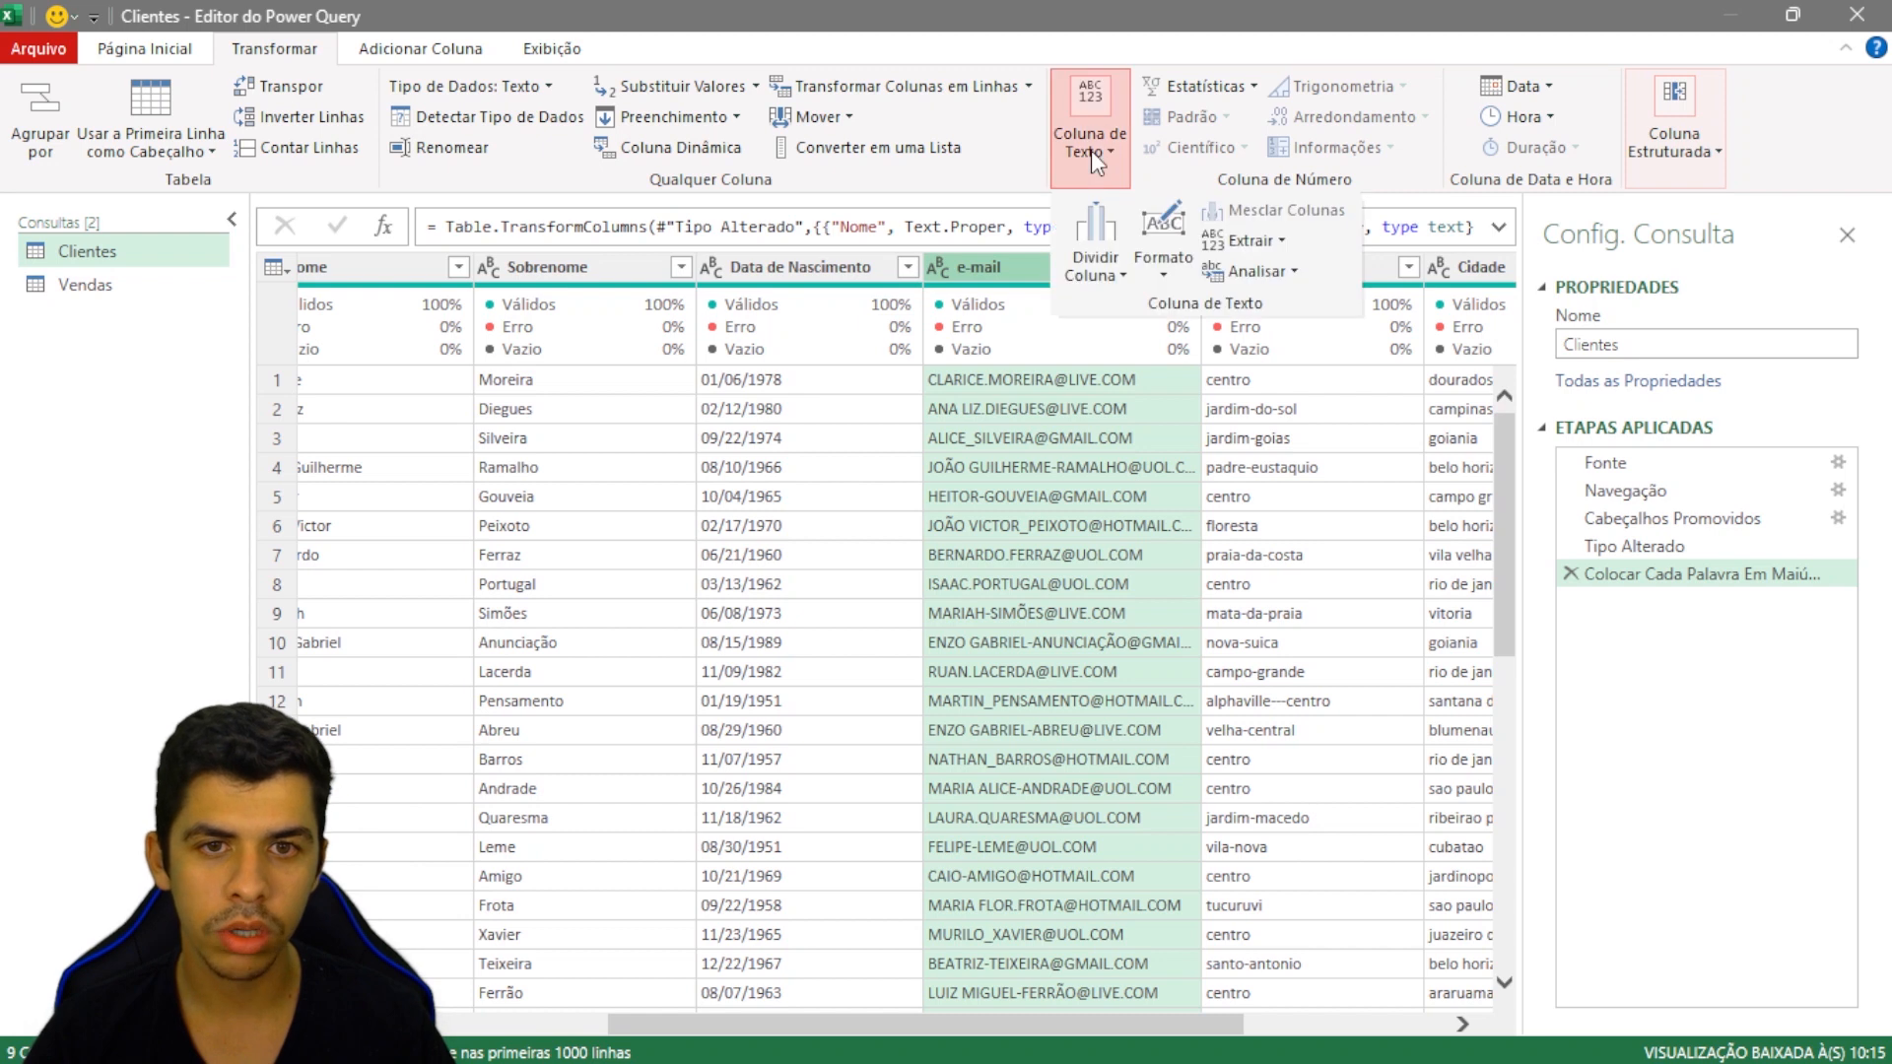
pyautogui.click(1171, 264)
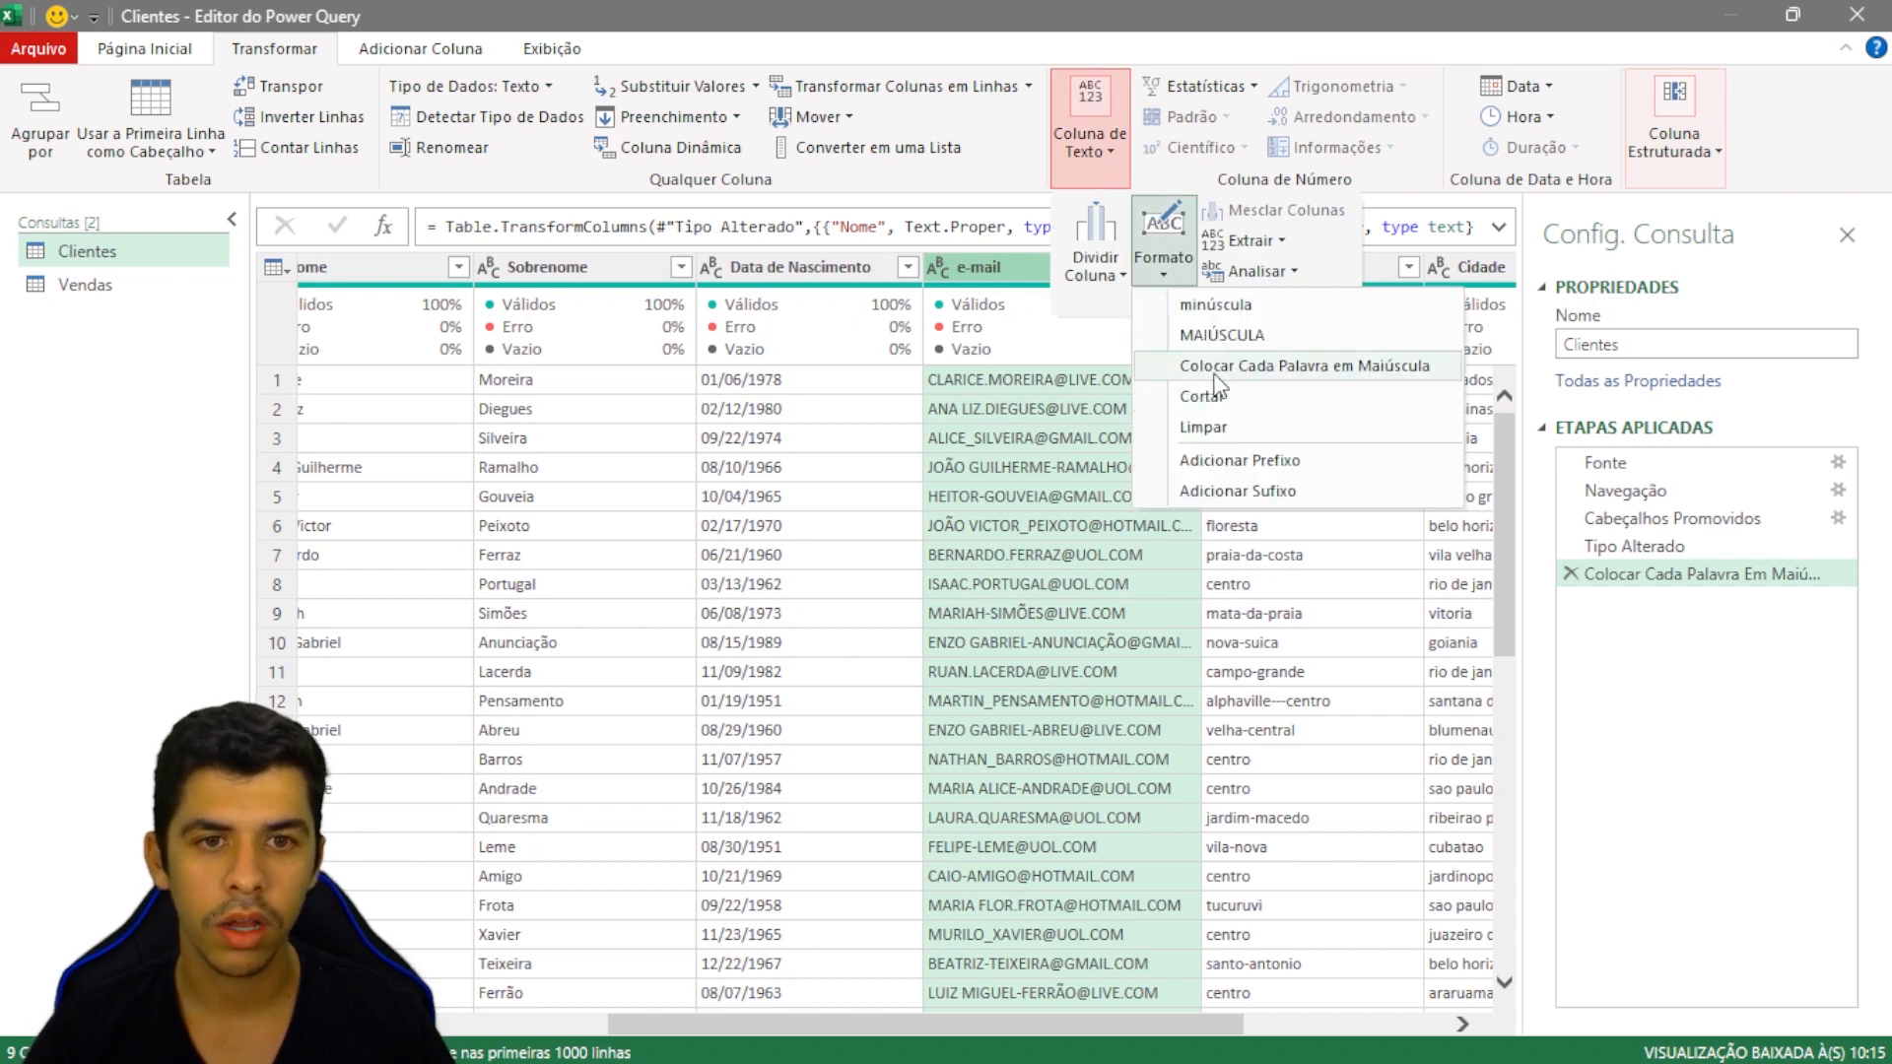
pyautogui.click(1209, 305)
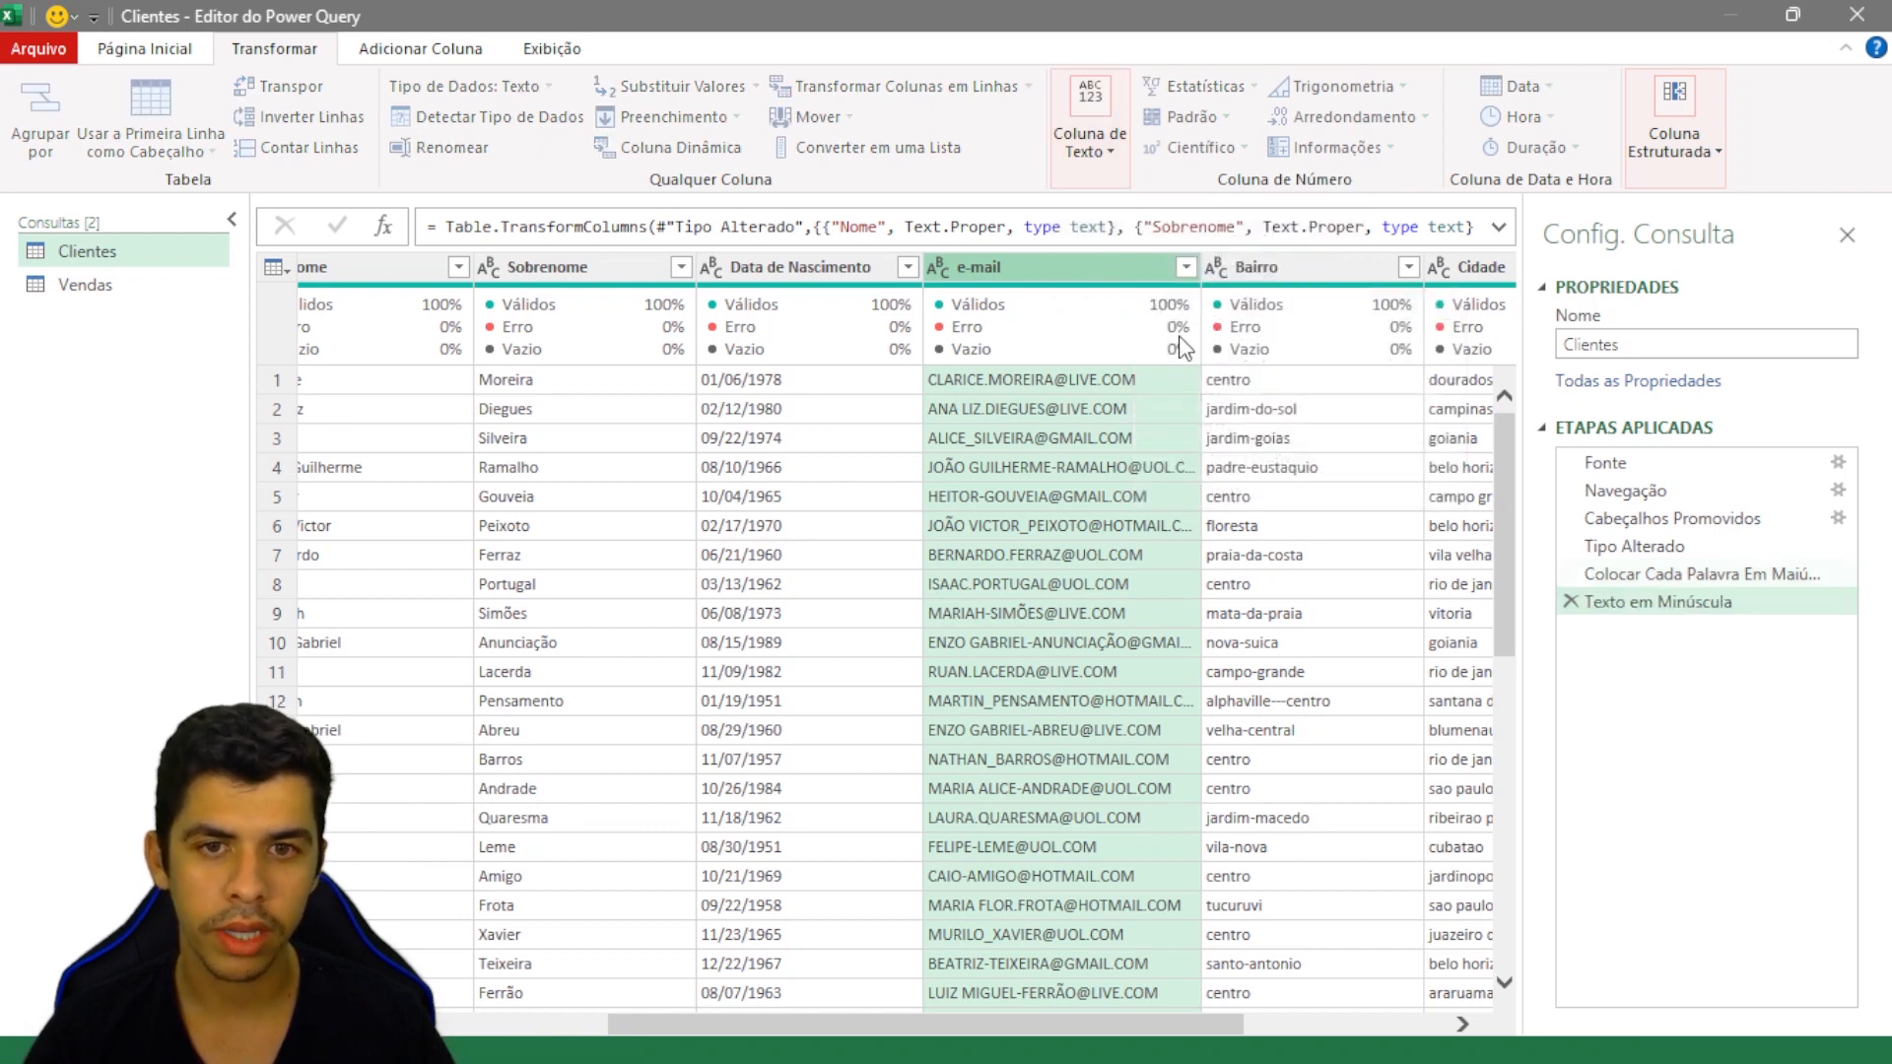
pyautogui.click(966, 411)
pyautogui.click(973, 436)
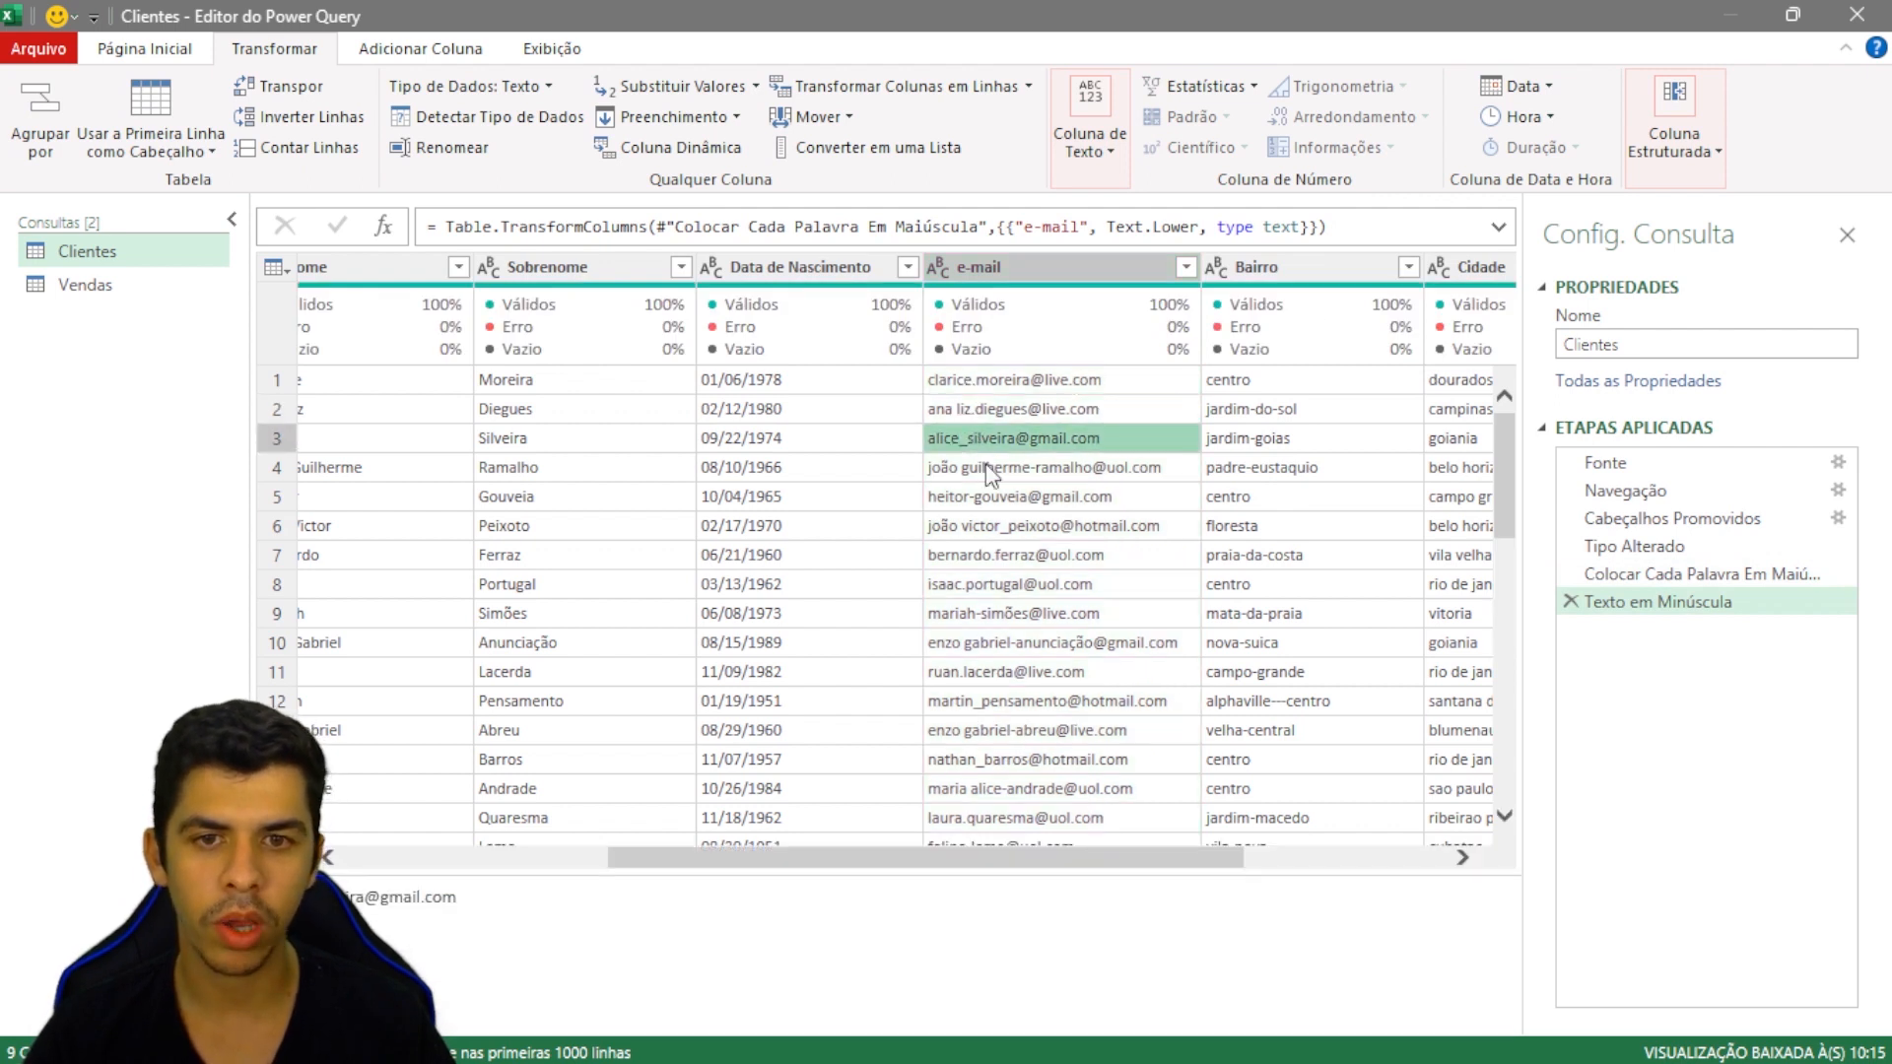
pyautogui.click(986, 466)
pyautogui.click(1000, 498)
pyautogui.click(1010, 526)
pyautogui.click(1016, 556)
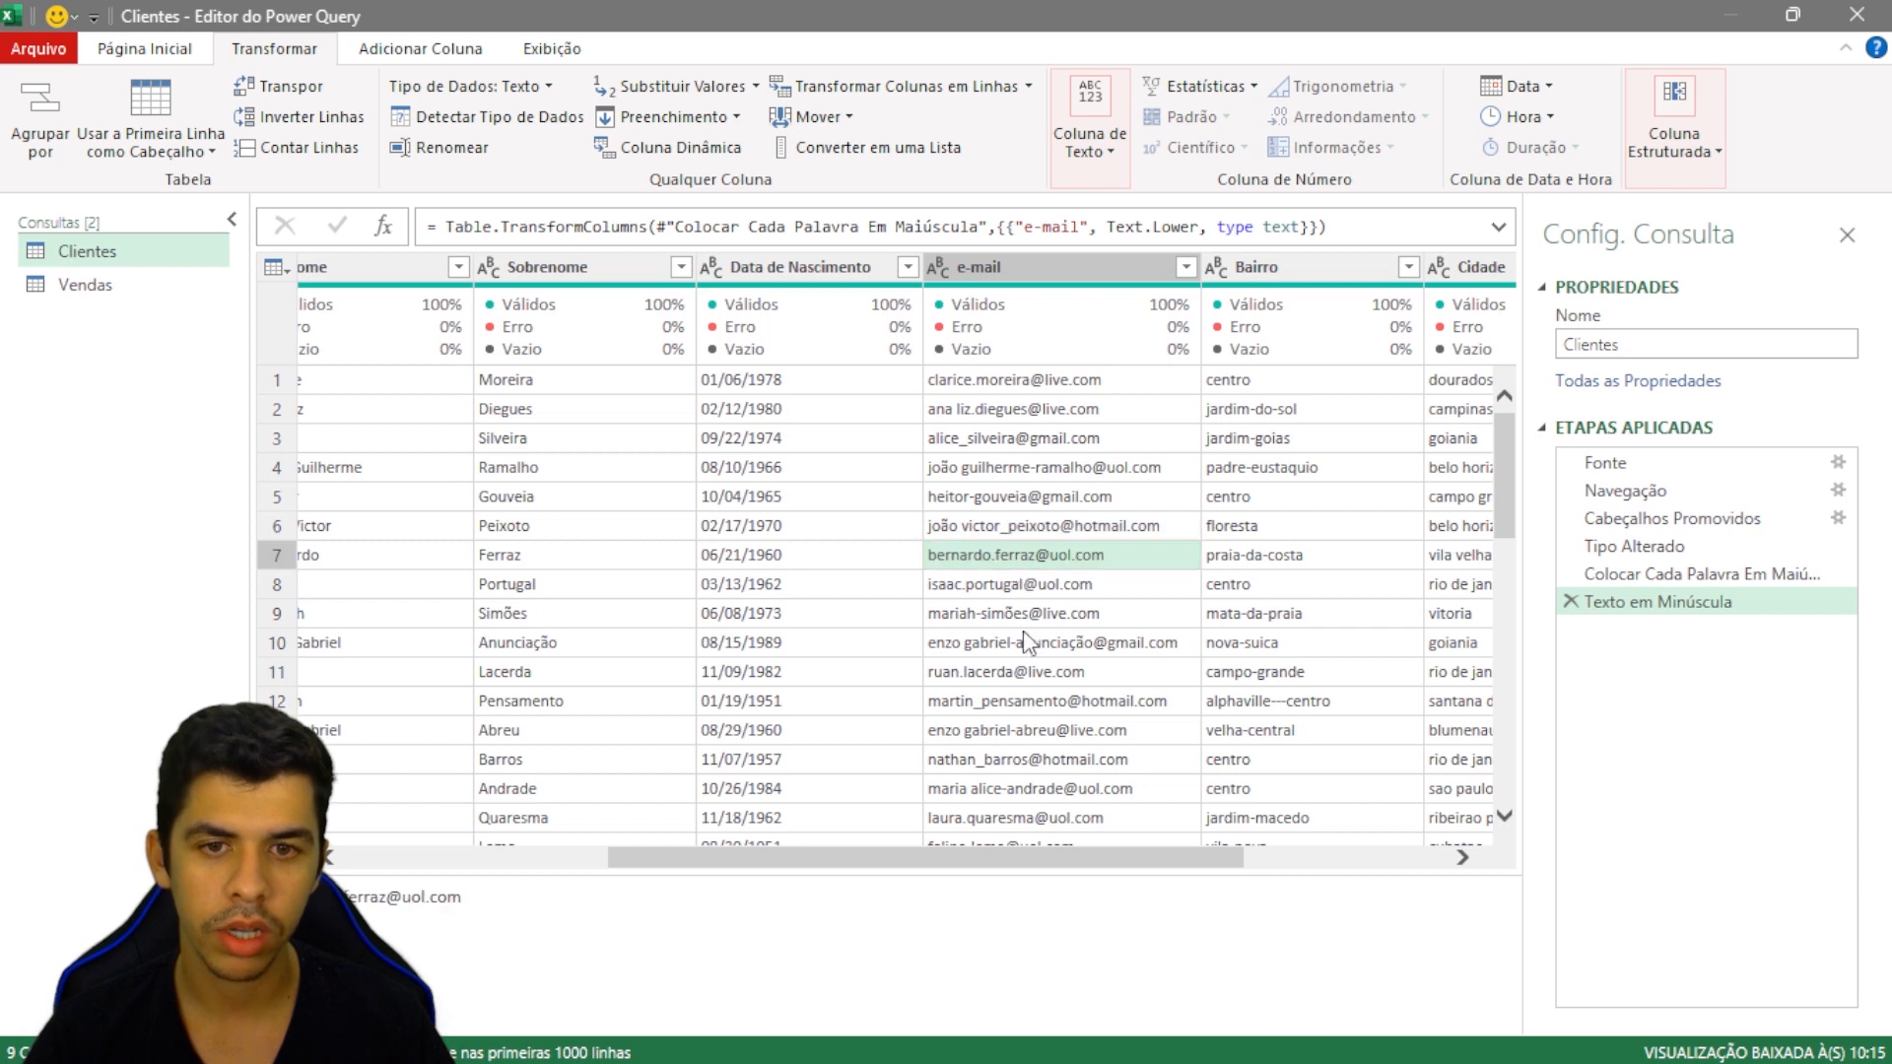
# Step: Remove all spaces from the e-mail column by replacing each space with nothing
pyautogui.click(1042, 262)
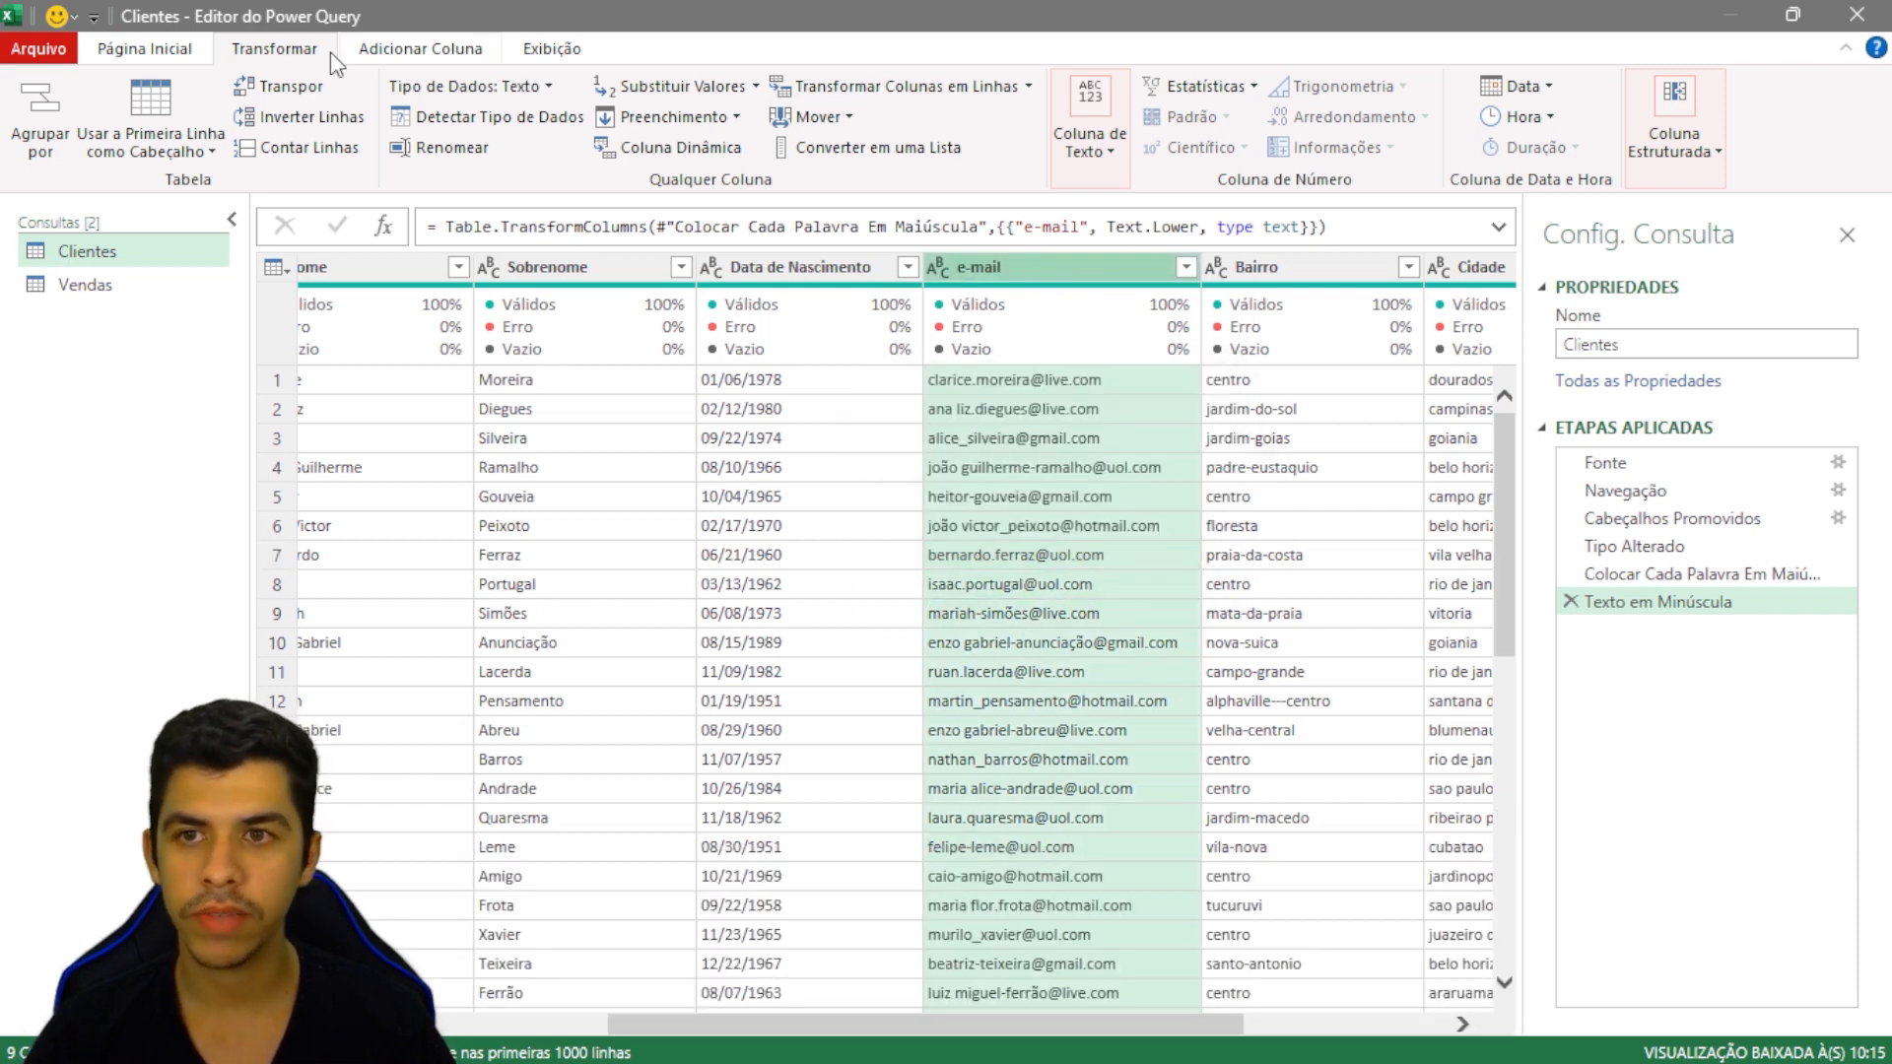
pyautogui.click(690, 89)
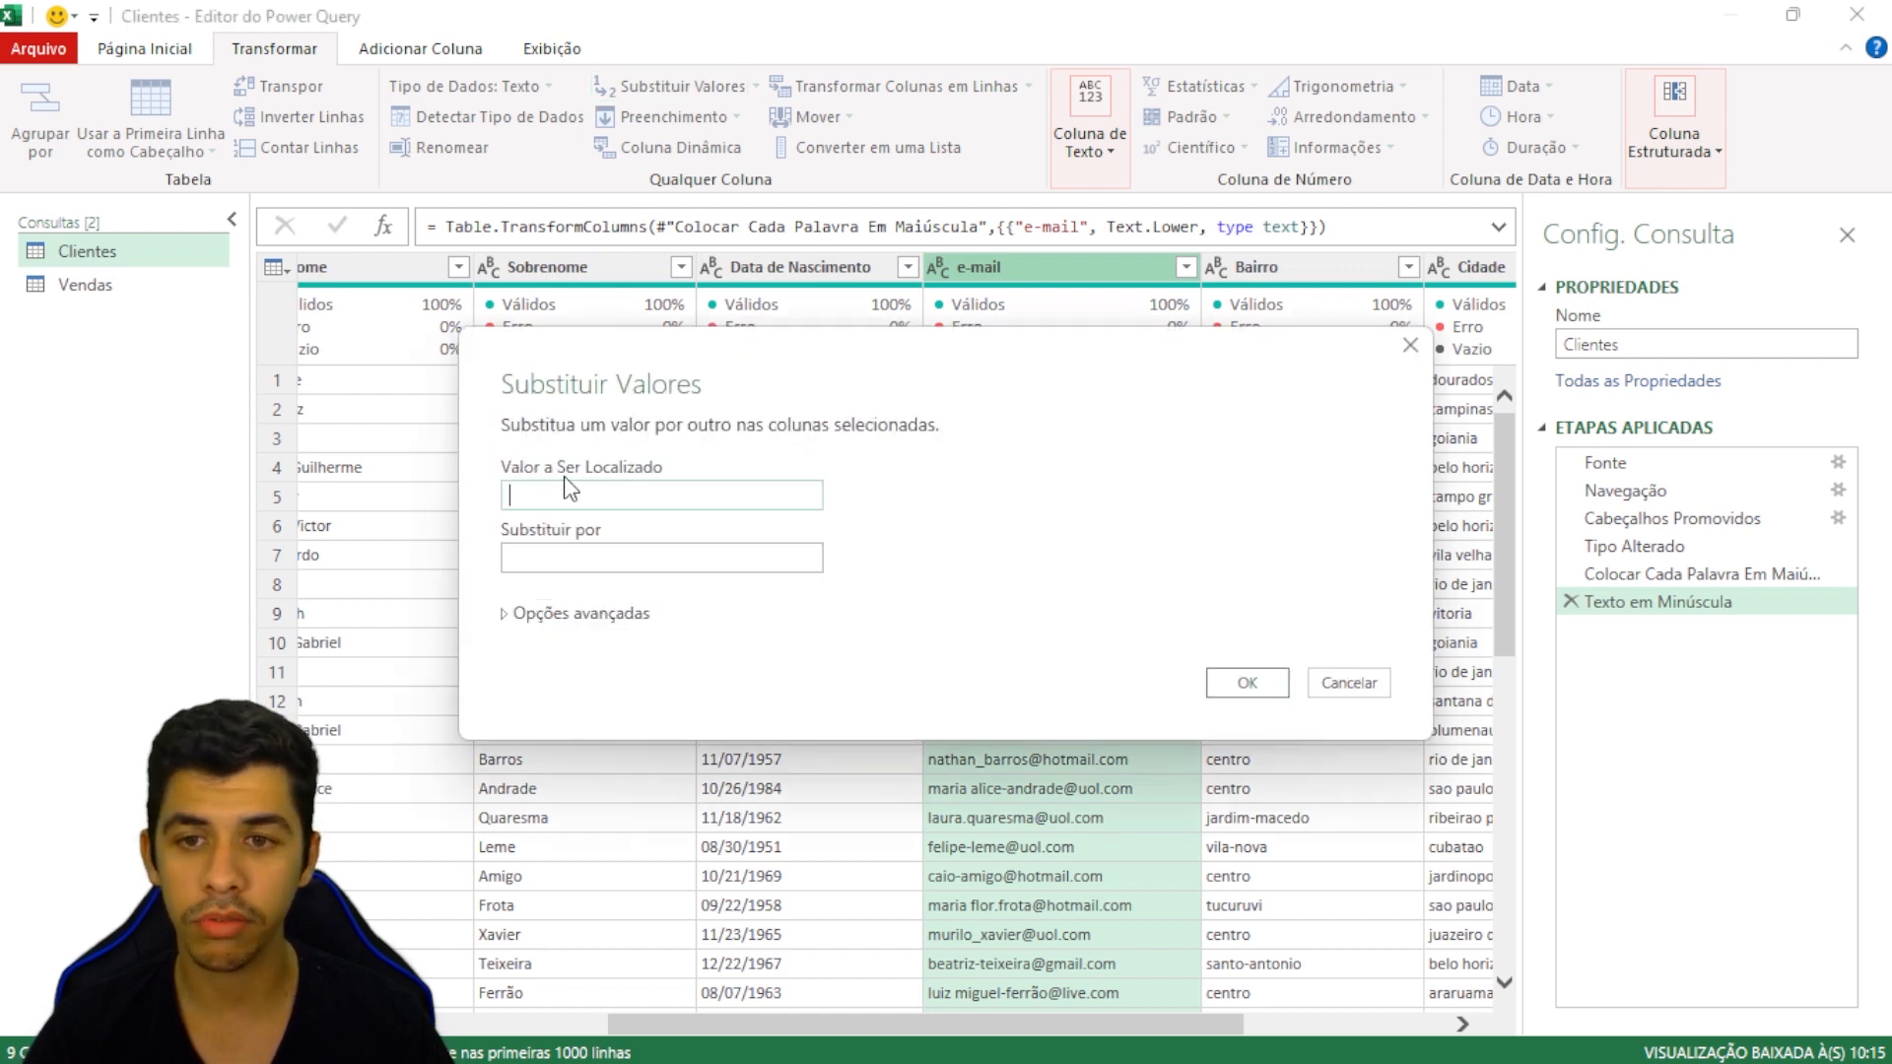
pyautogui.click(595, 558)
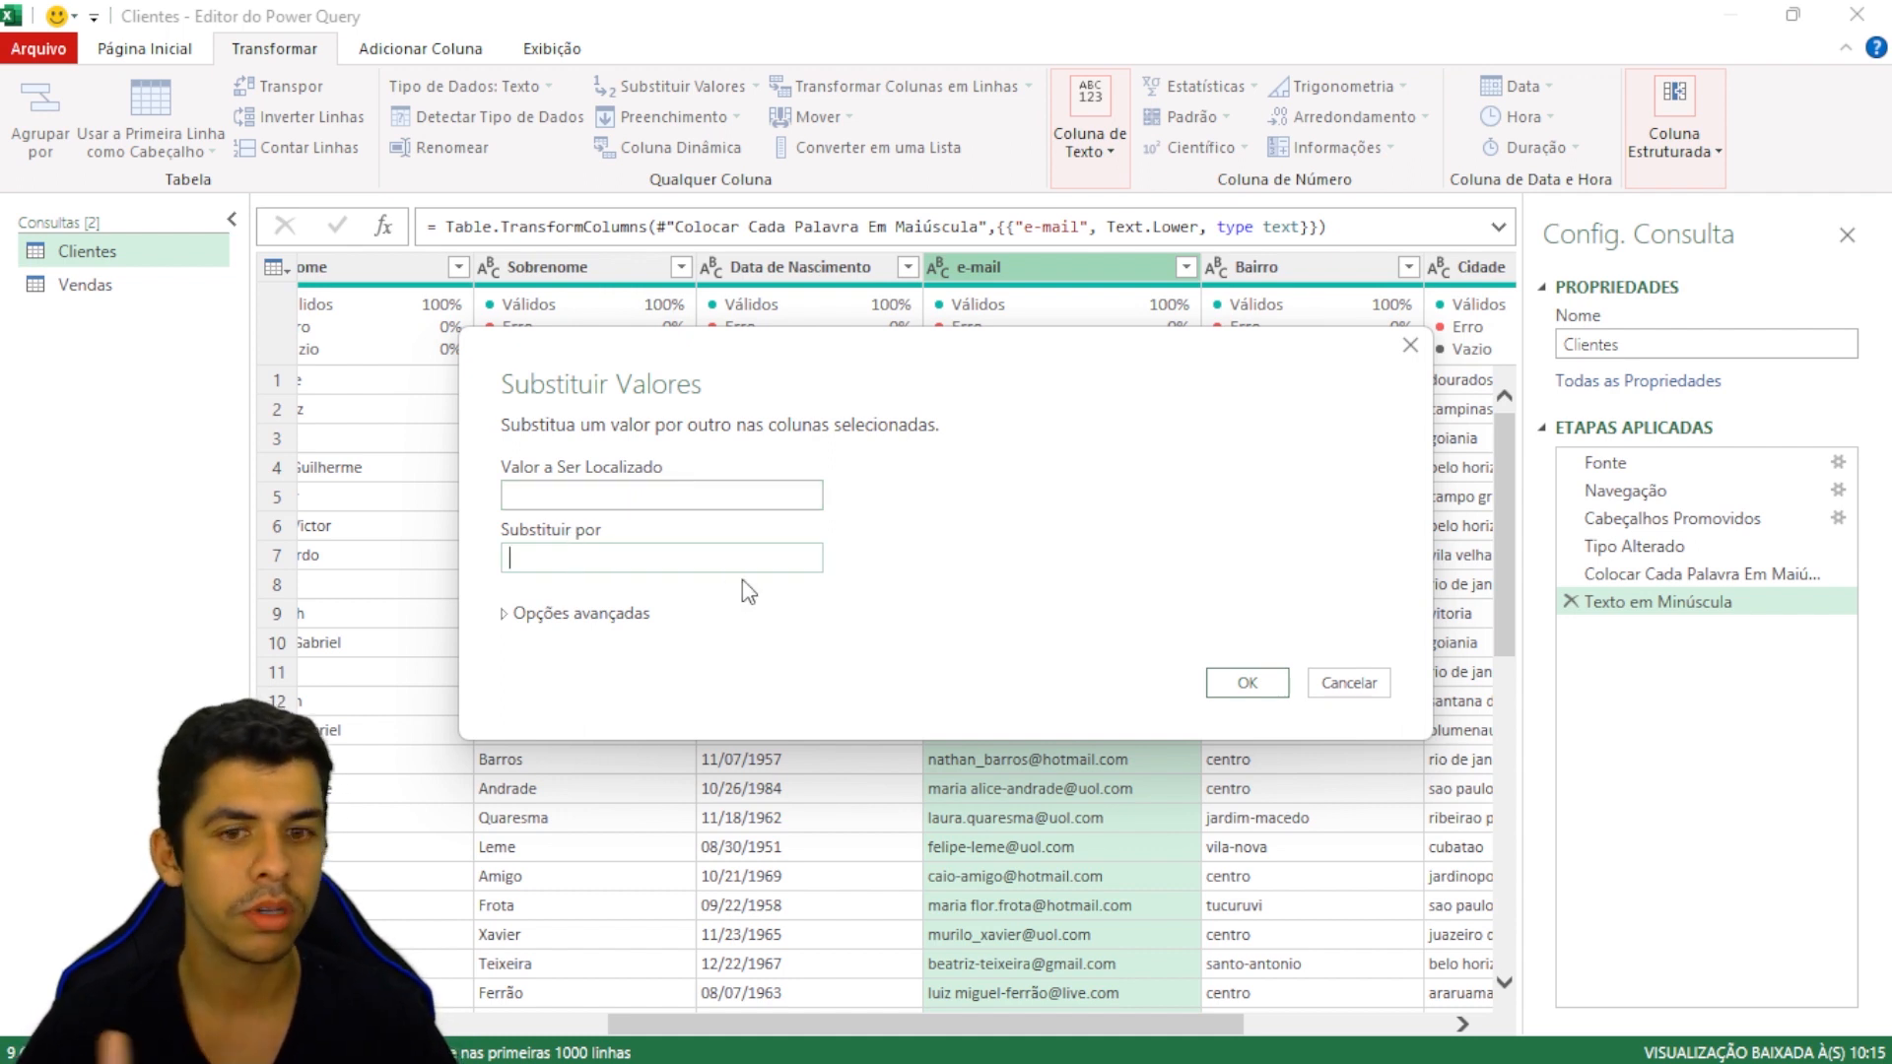
pyautogui.click(1247, 684)
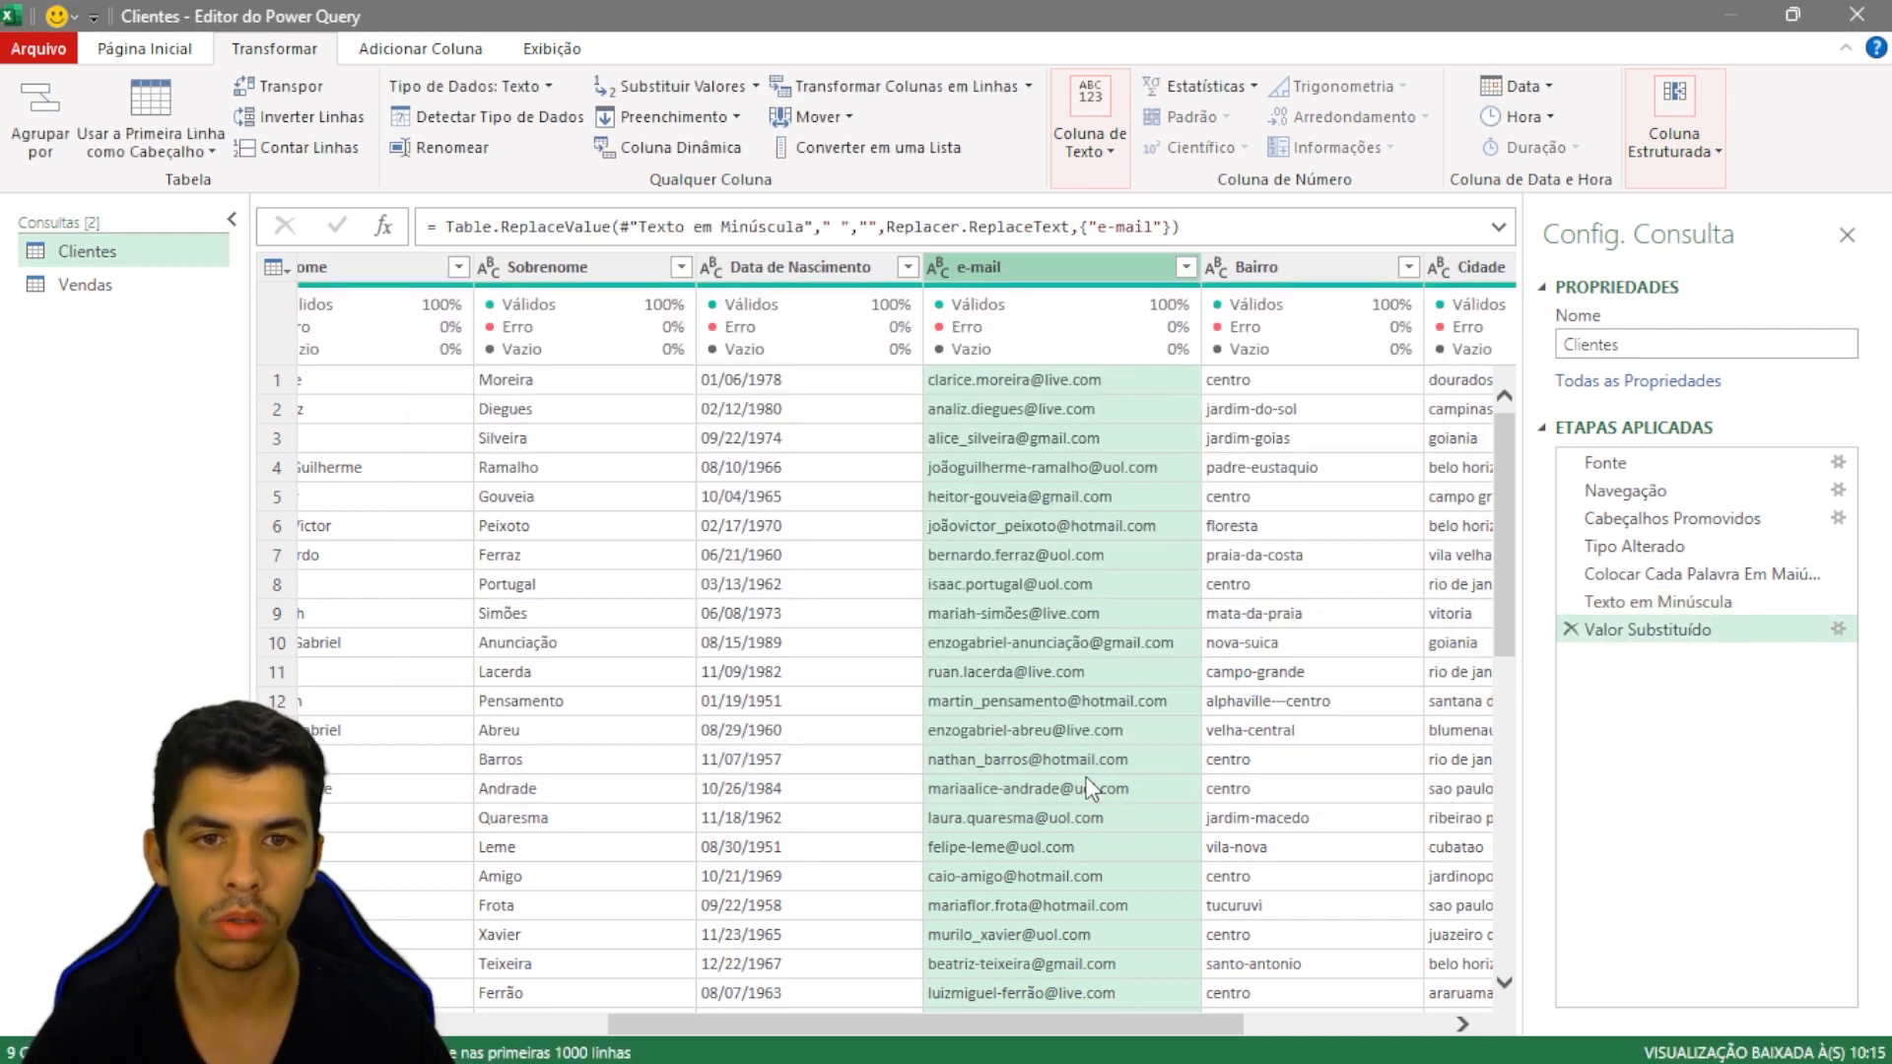
# Step: Replace every hyphen "-" in the Bairro column with a space
pyautogui.moveTo(895, 1030); pyautogui.dragTo(1137, 1051)
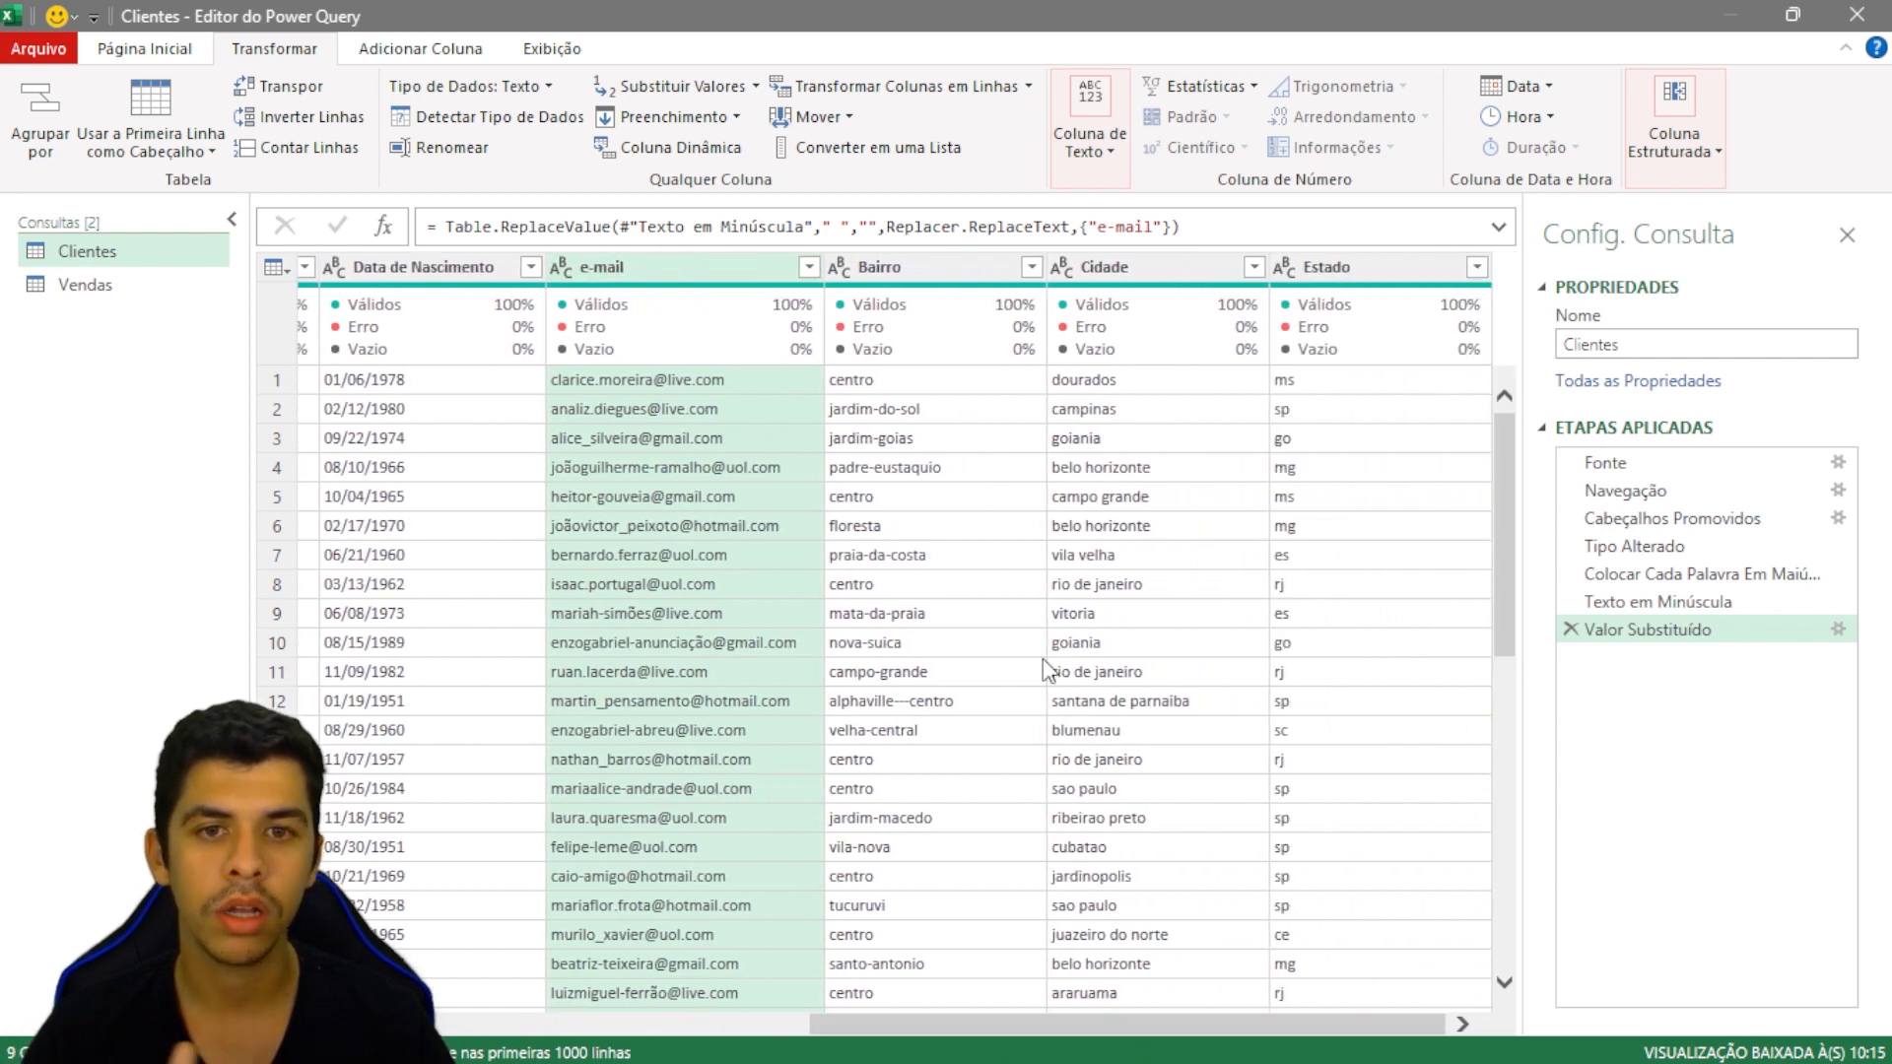
pyautogui.click(921, 266)
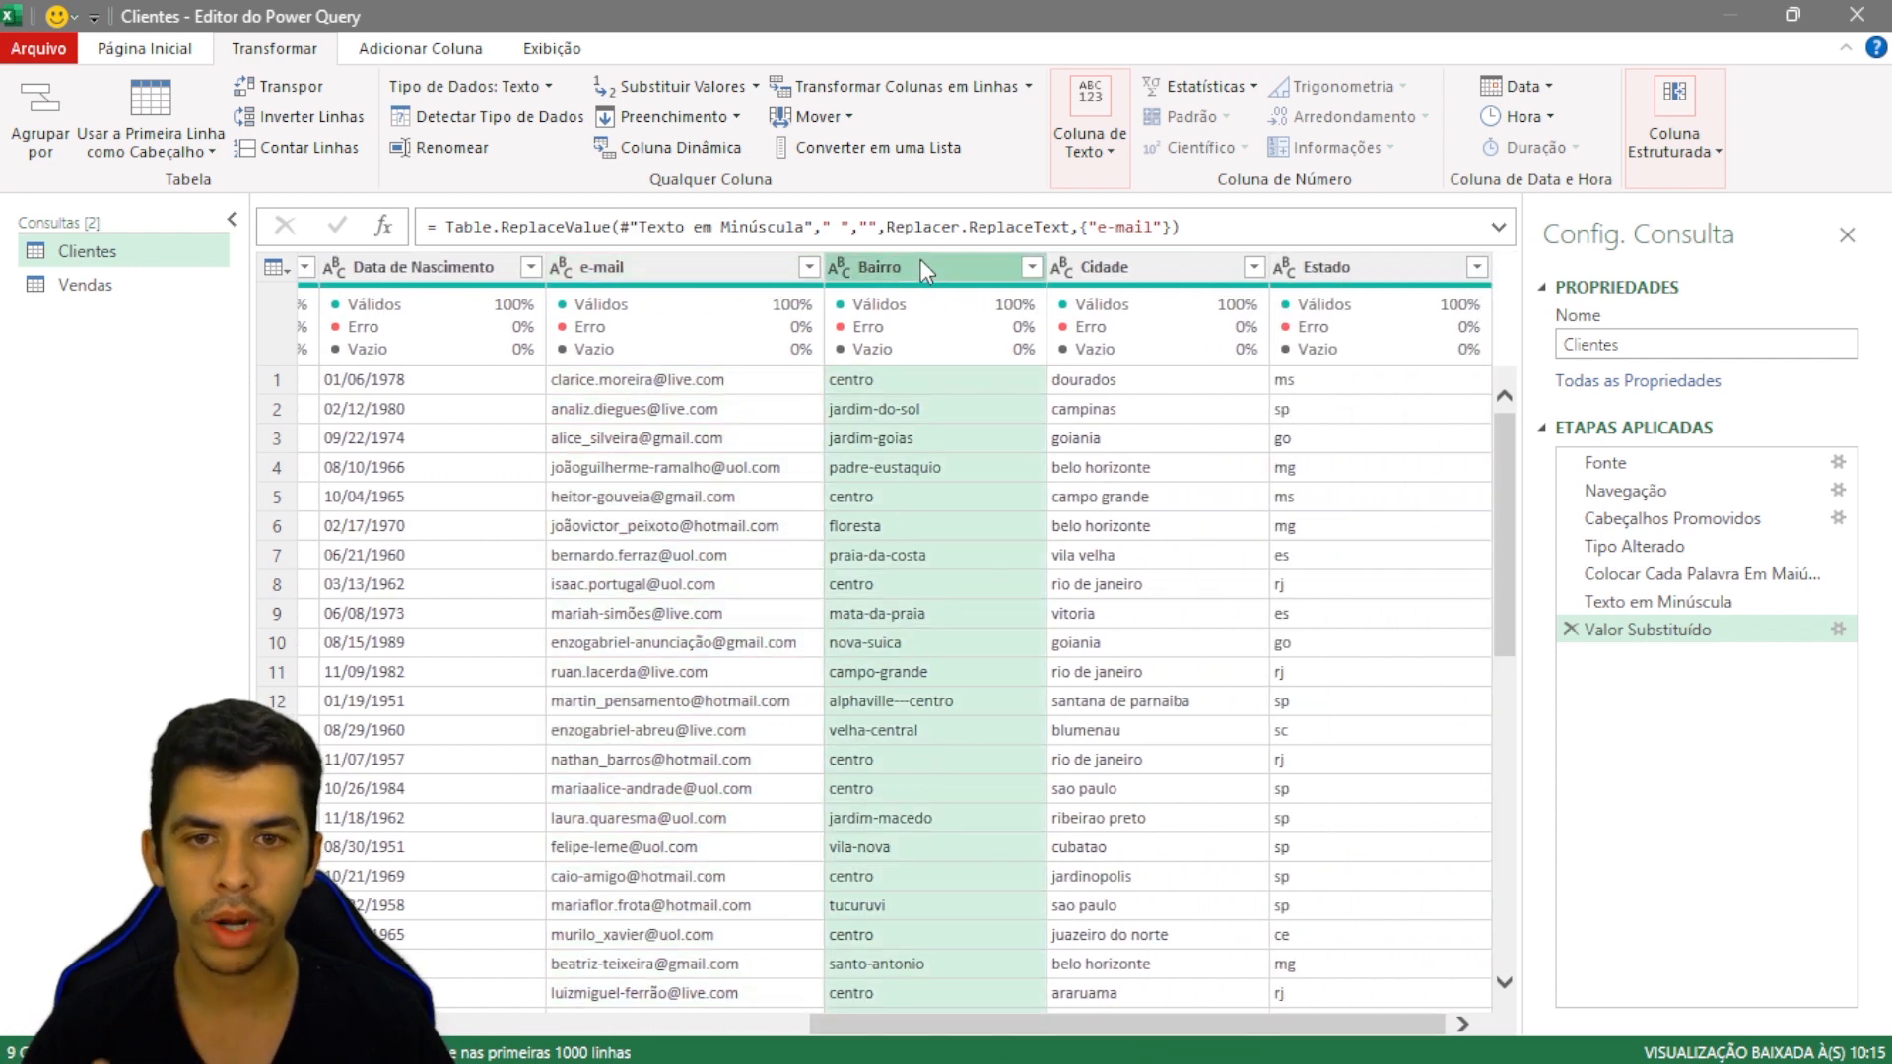
pyautogui.click(879, 412)
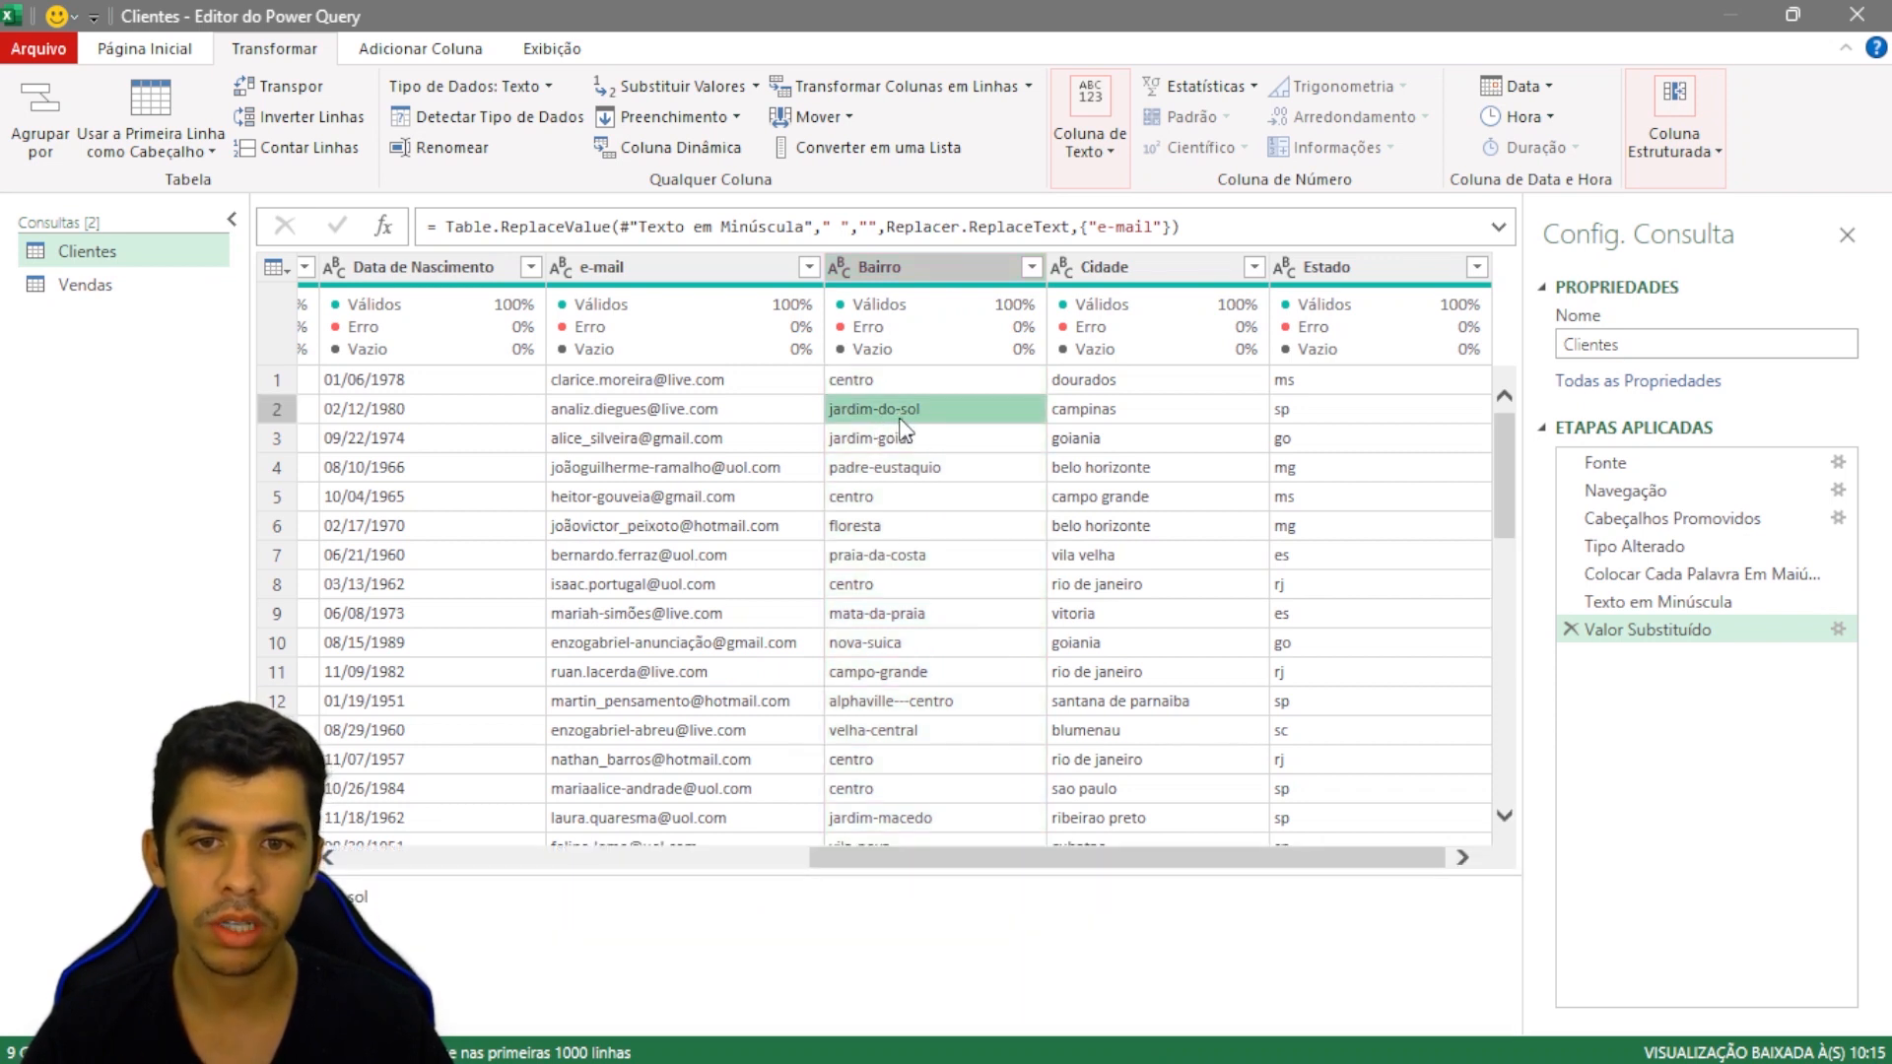
pyautogui.click(886, 440)
pyautogui.click(904, 471)
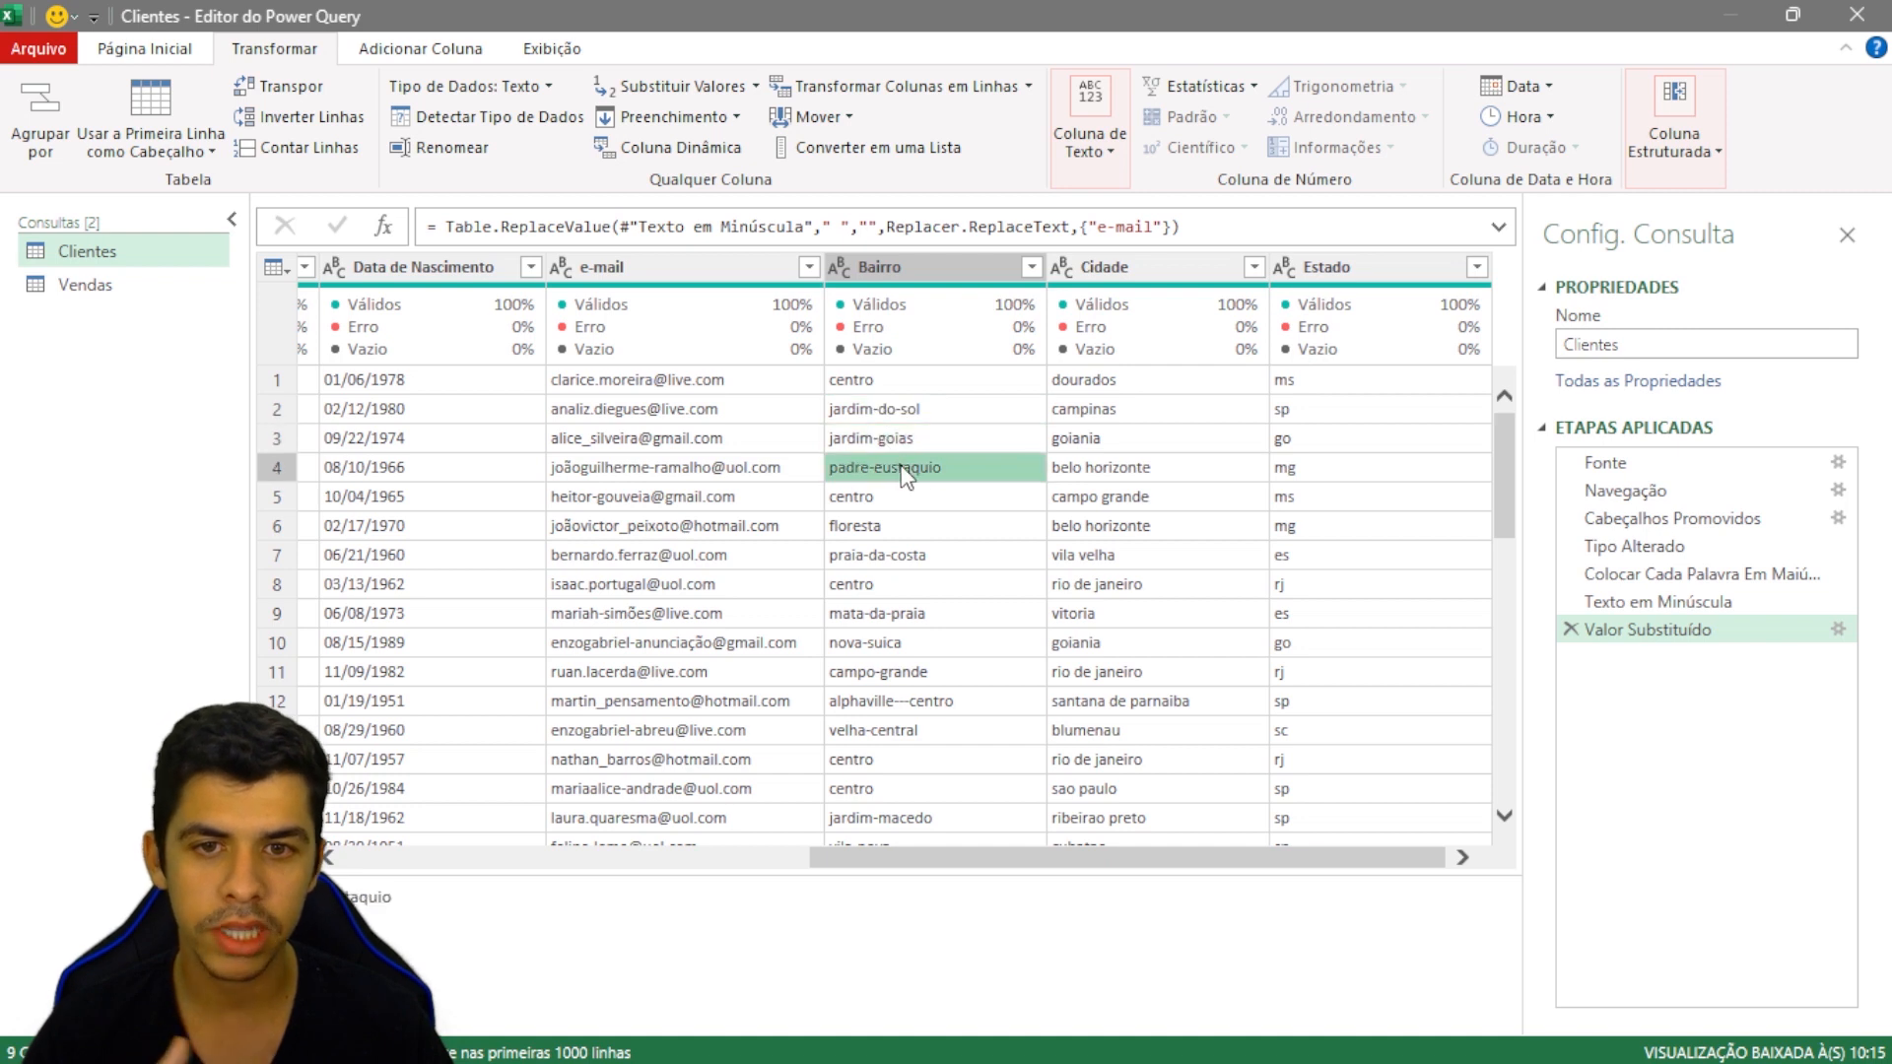
pyautogui.click(942, 262)
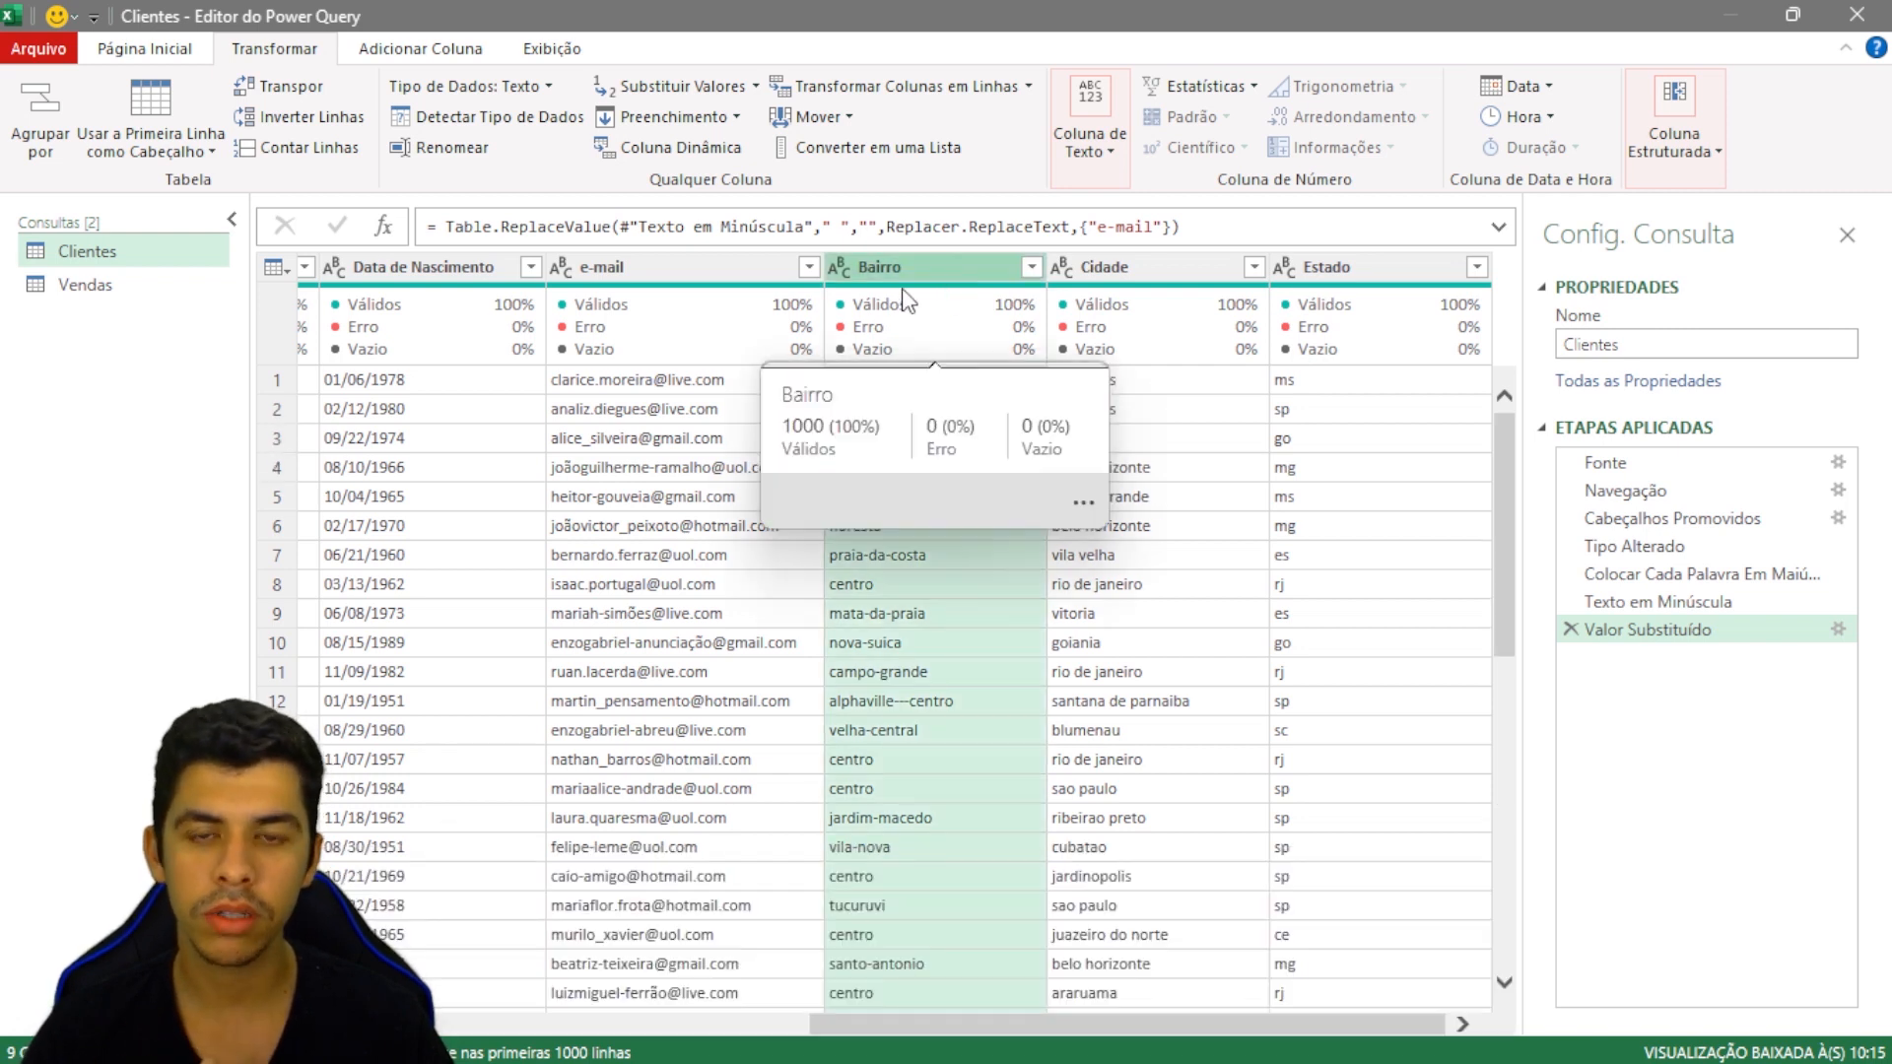
pyautogui.click(697, 92)
pyautogui.click(699, 95)
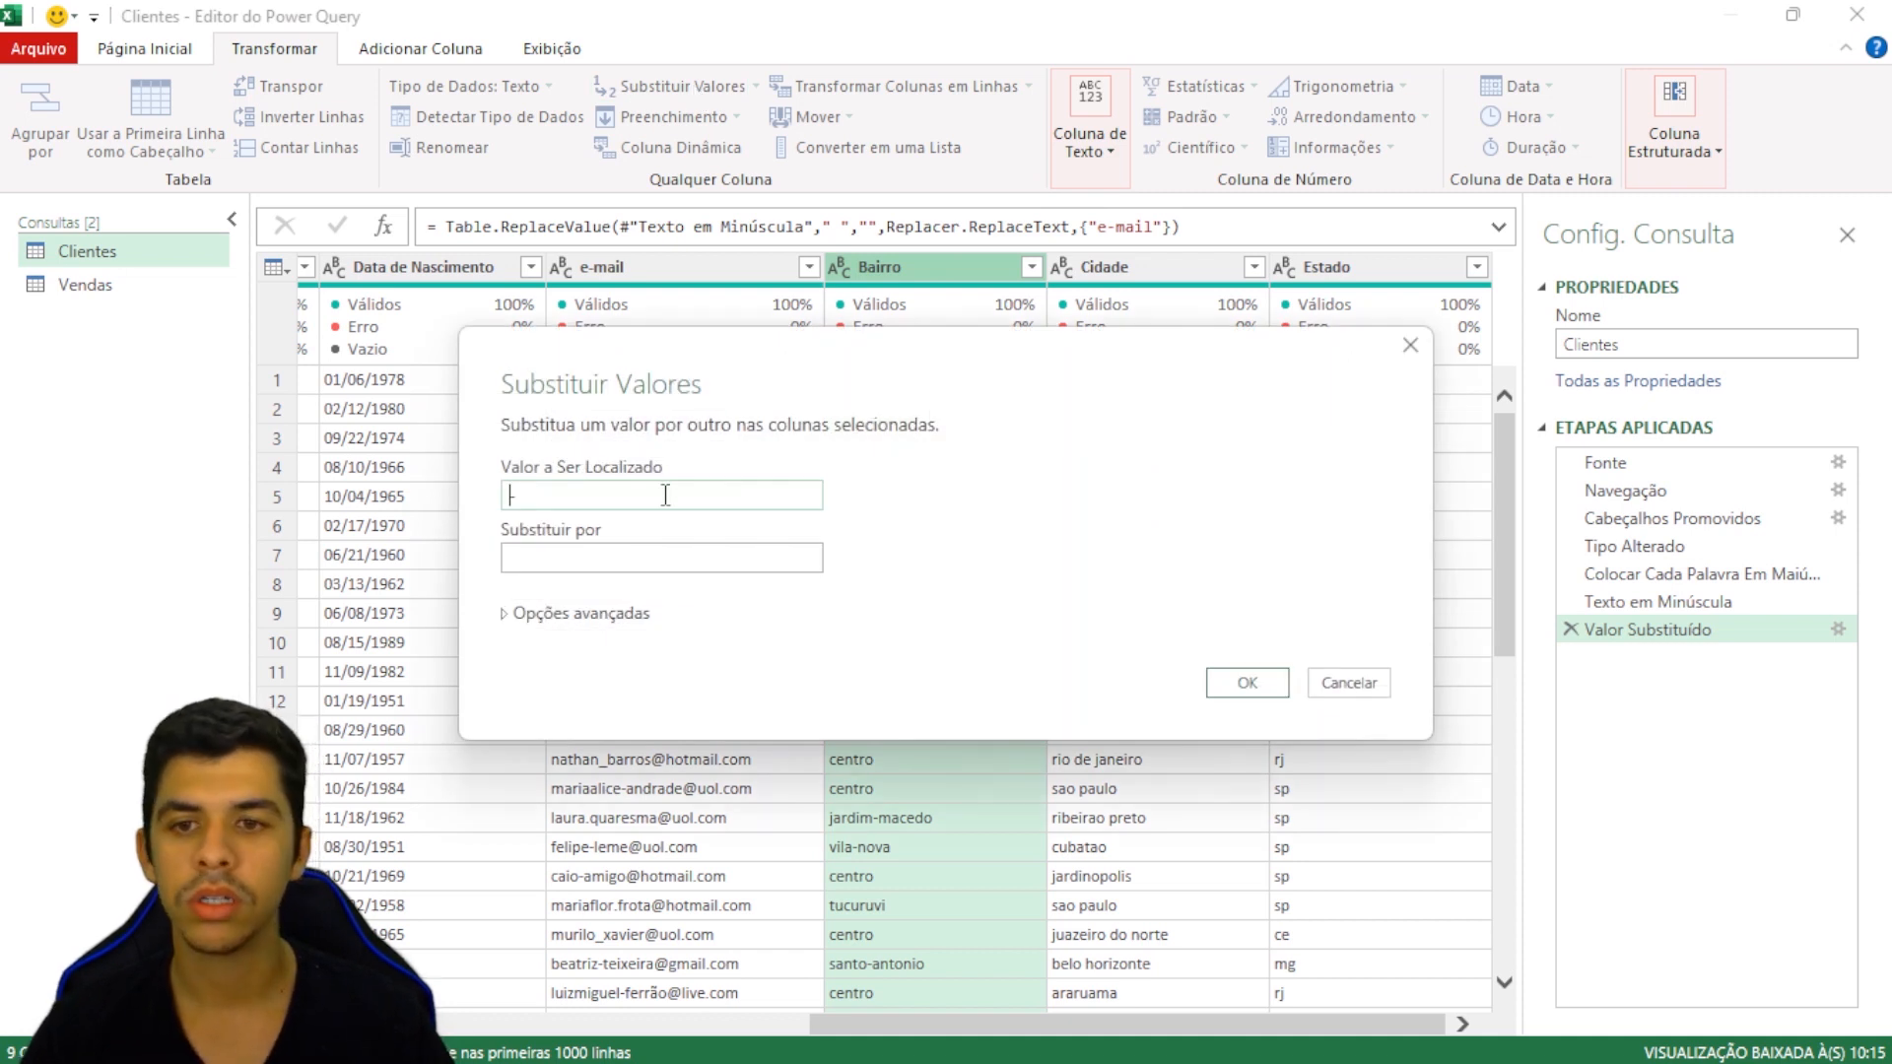
pyautogui.click(620, 552)
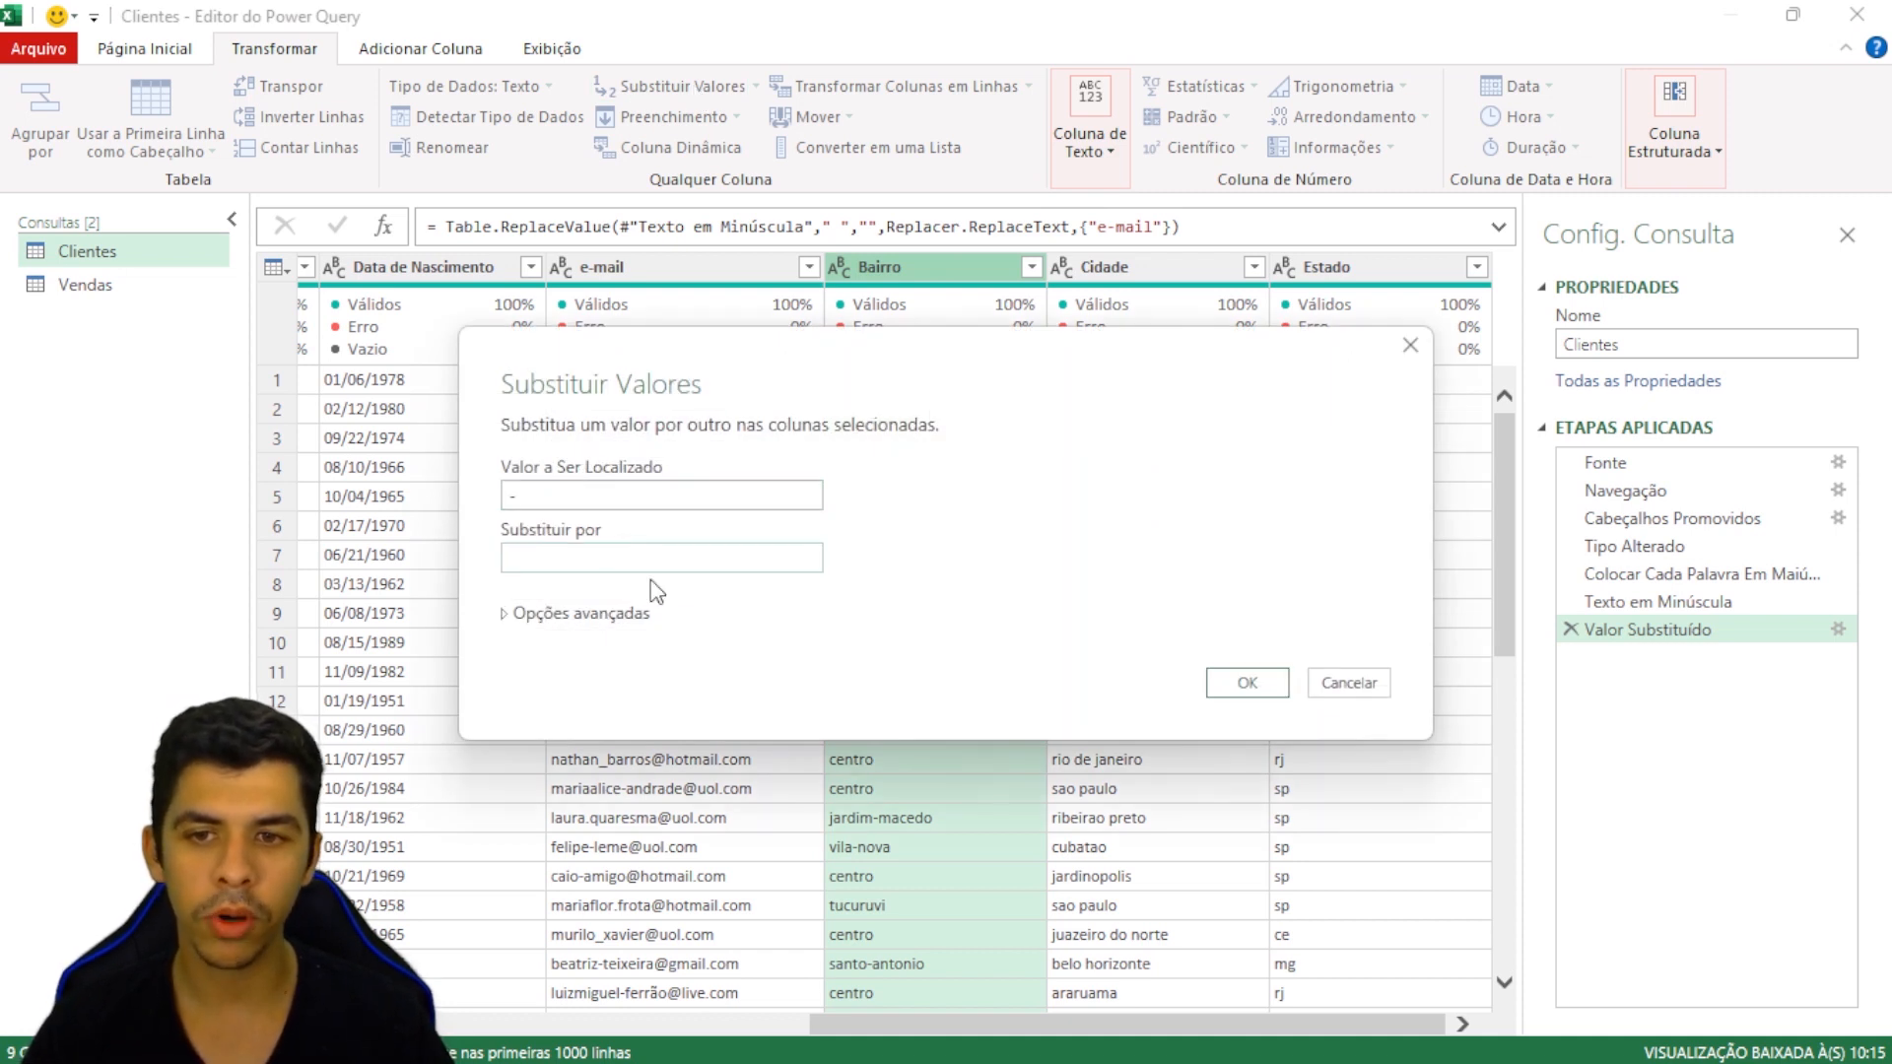
pyautogui.click(1248, 684)
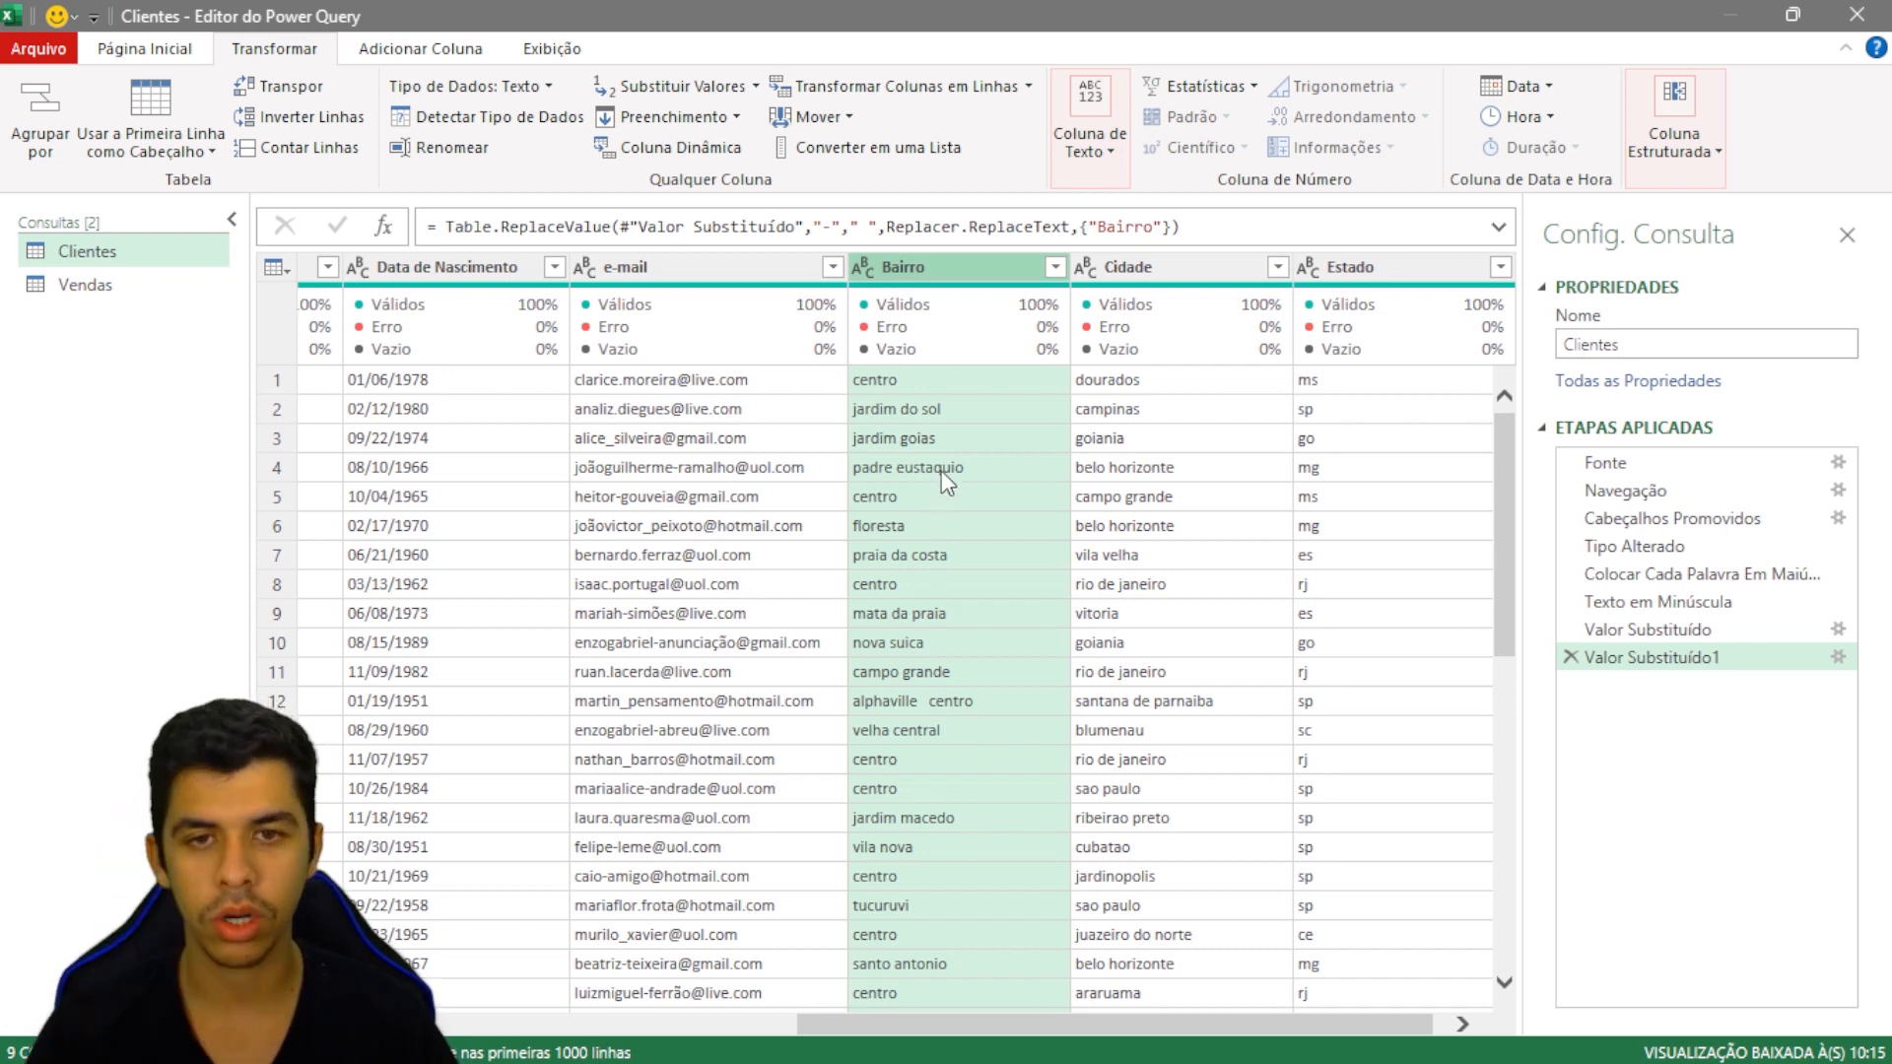
# Step: Transform the Bairro column so that each word is capitalized, and check the connecting words in its multi-word names
pyautogui.moveTo(965, 291)
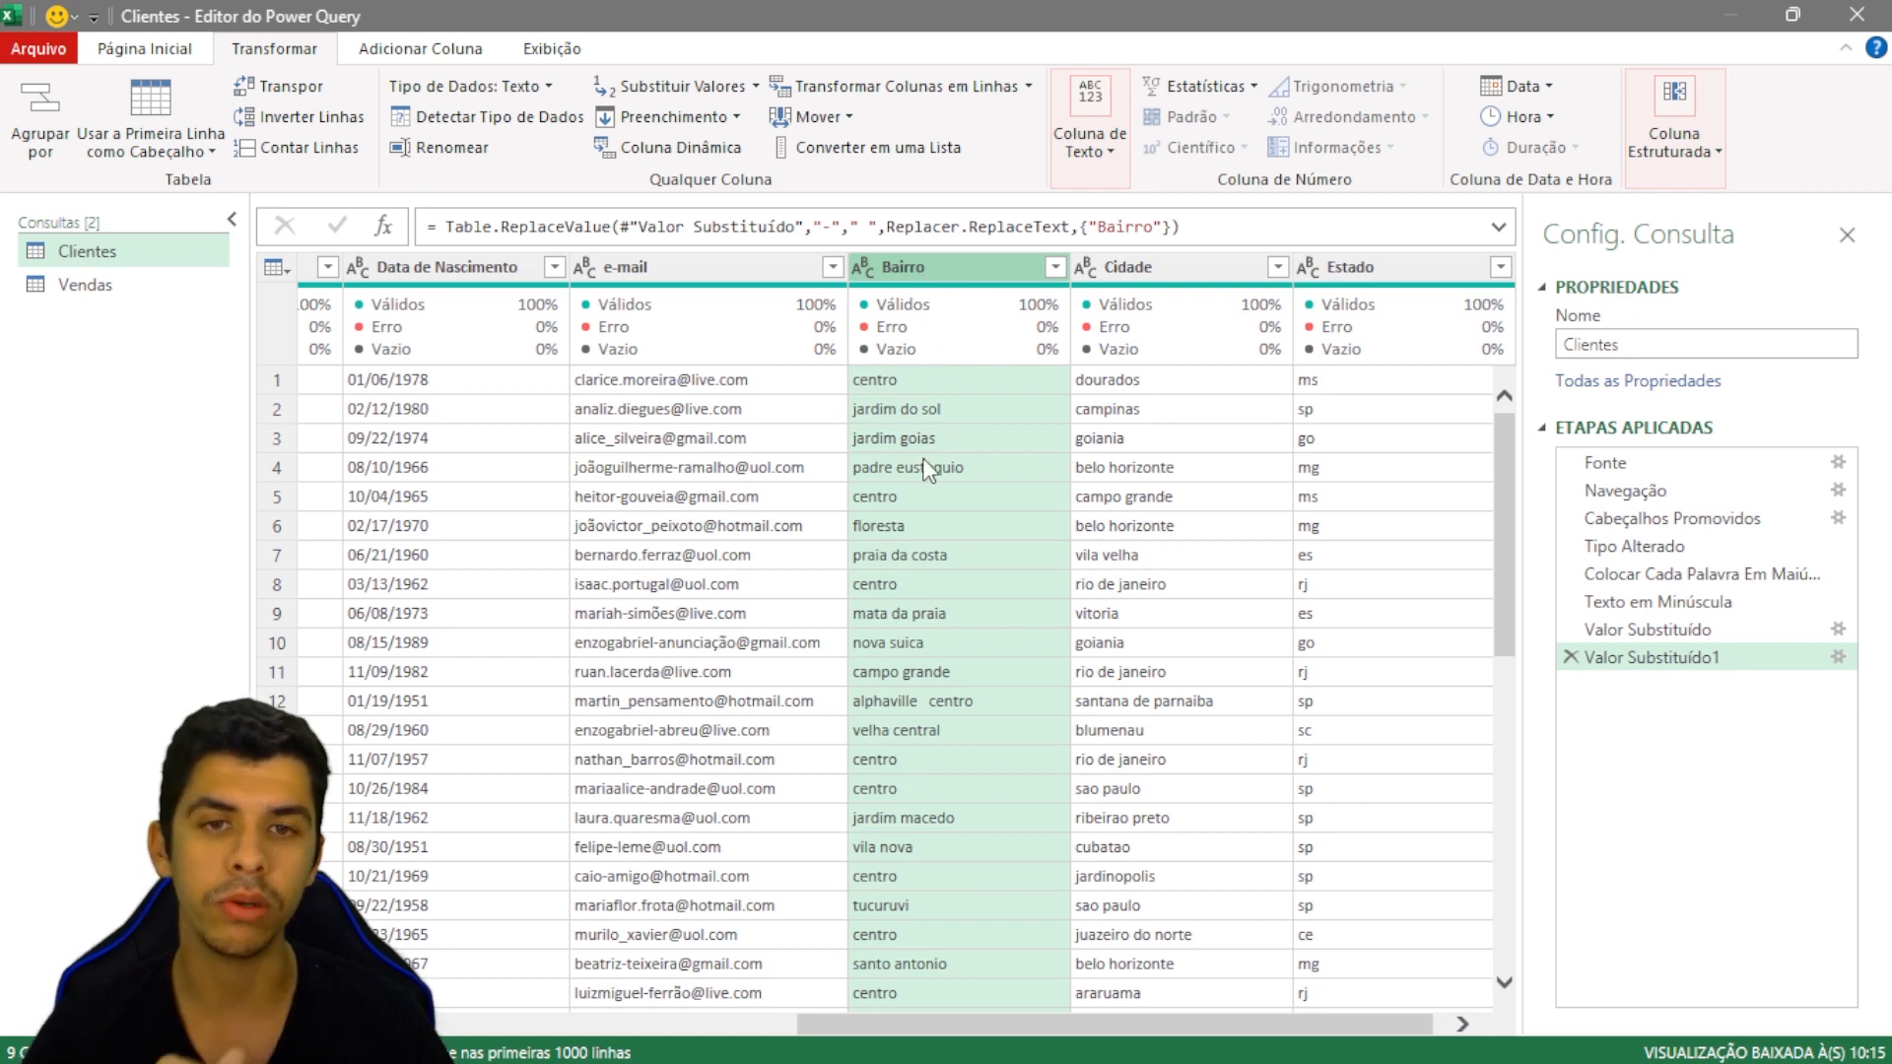
pyautogui.click(1091, 163)
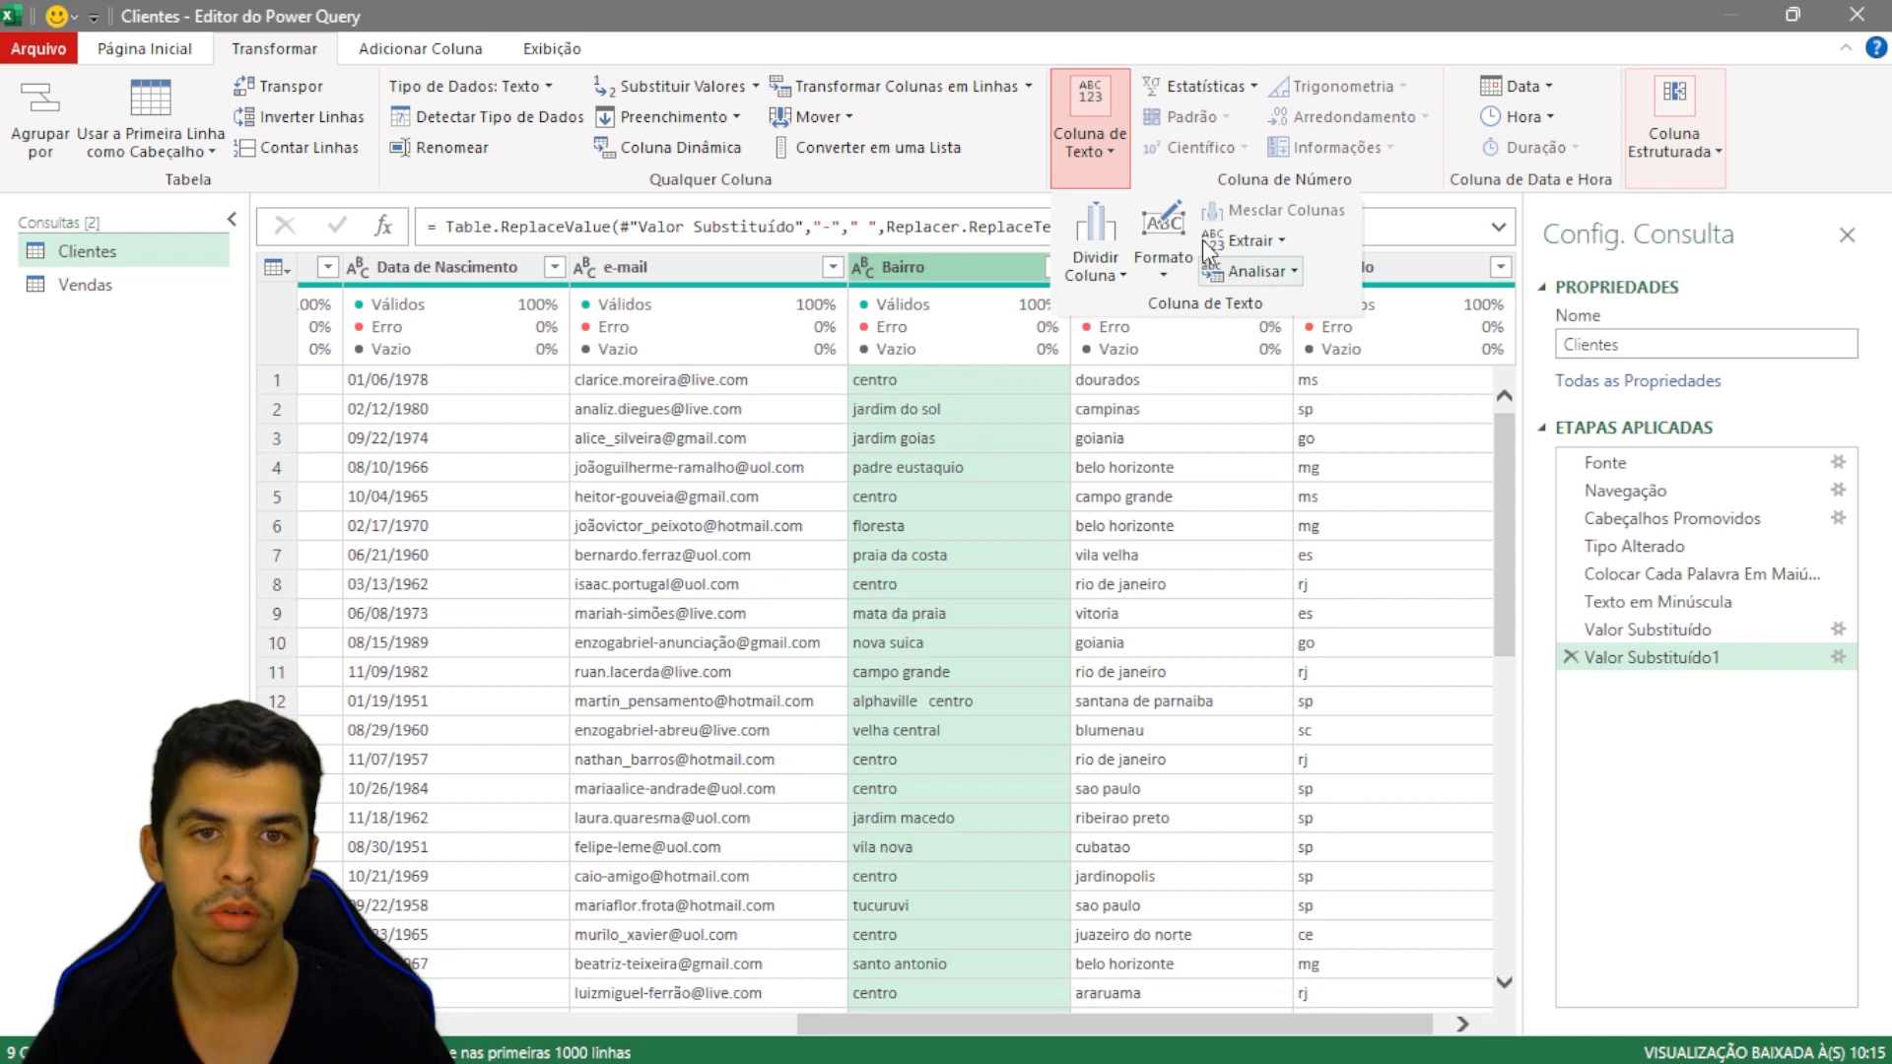
pyautogui.click(1167, 276)
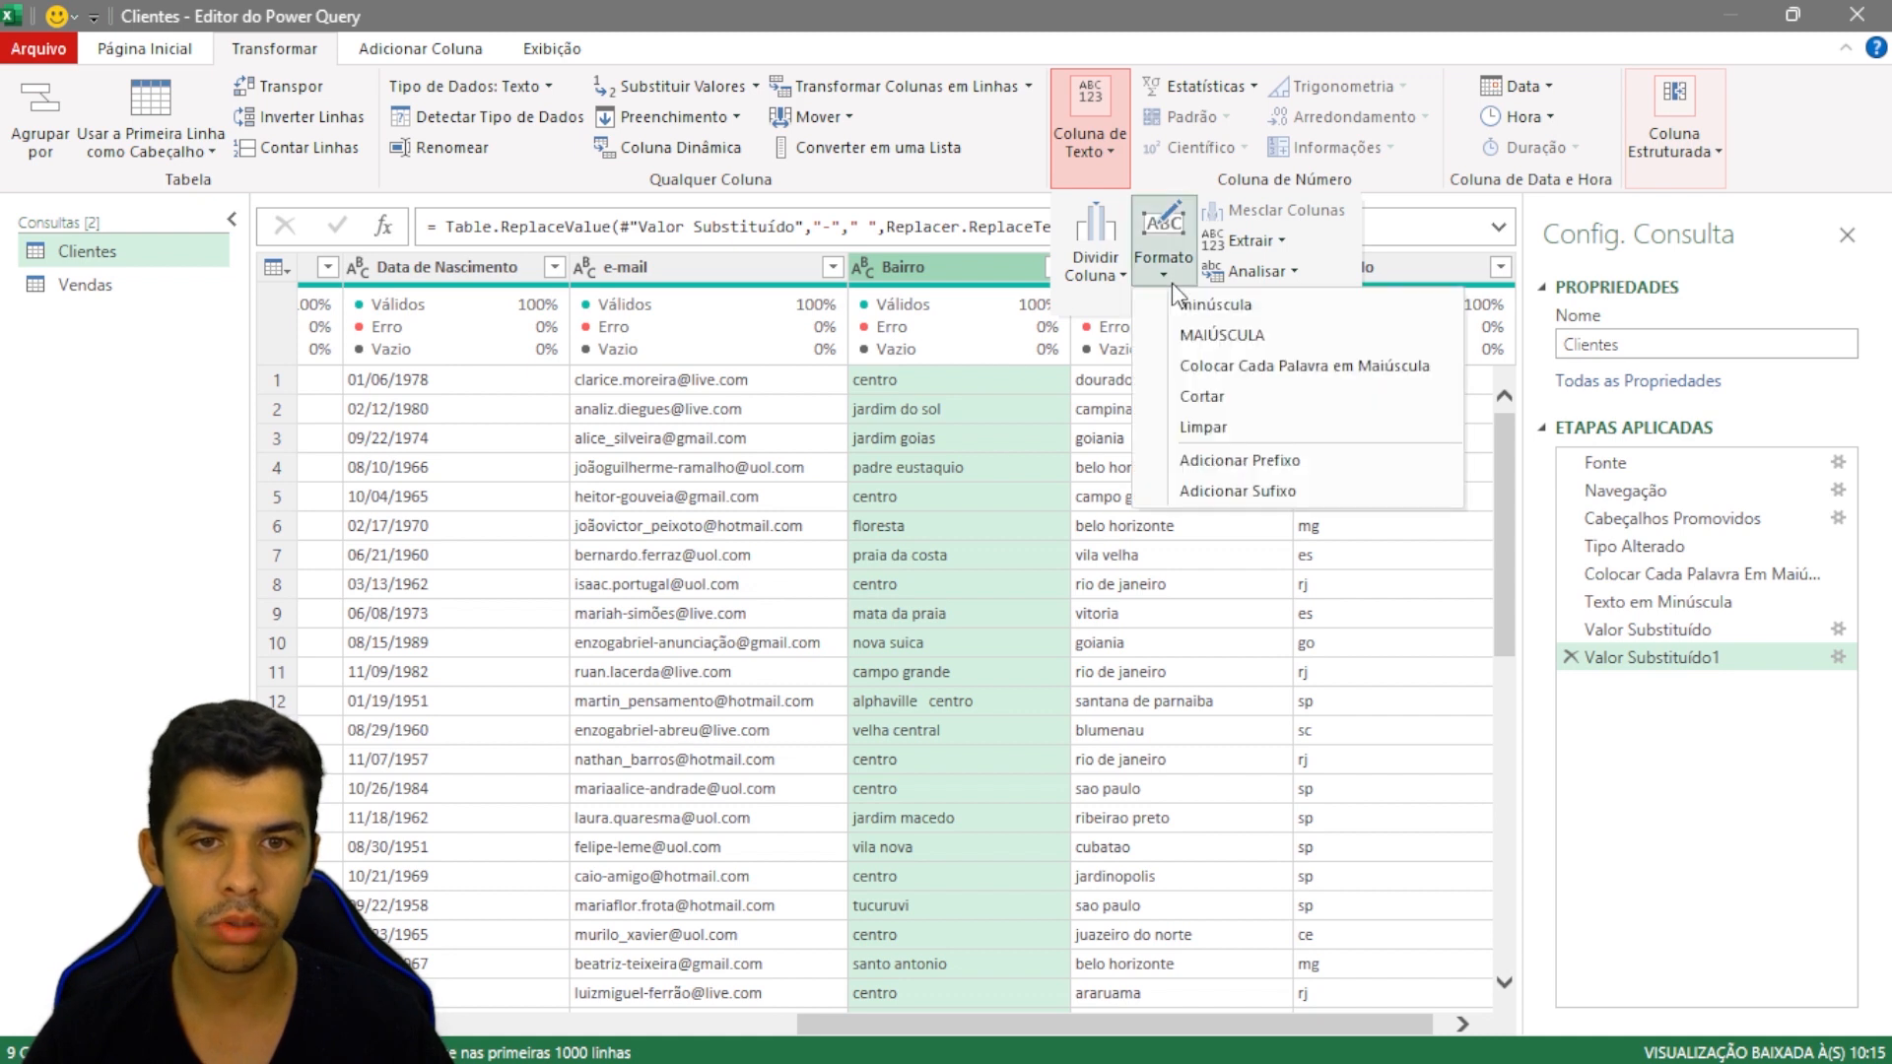
pyautogui.click(1244, 366)
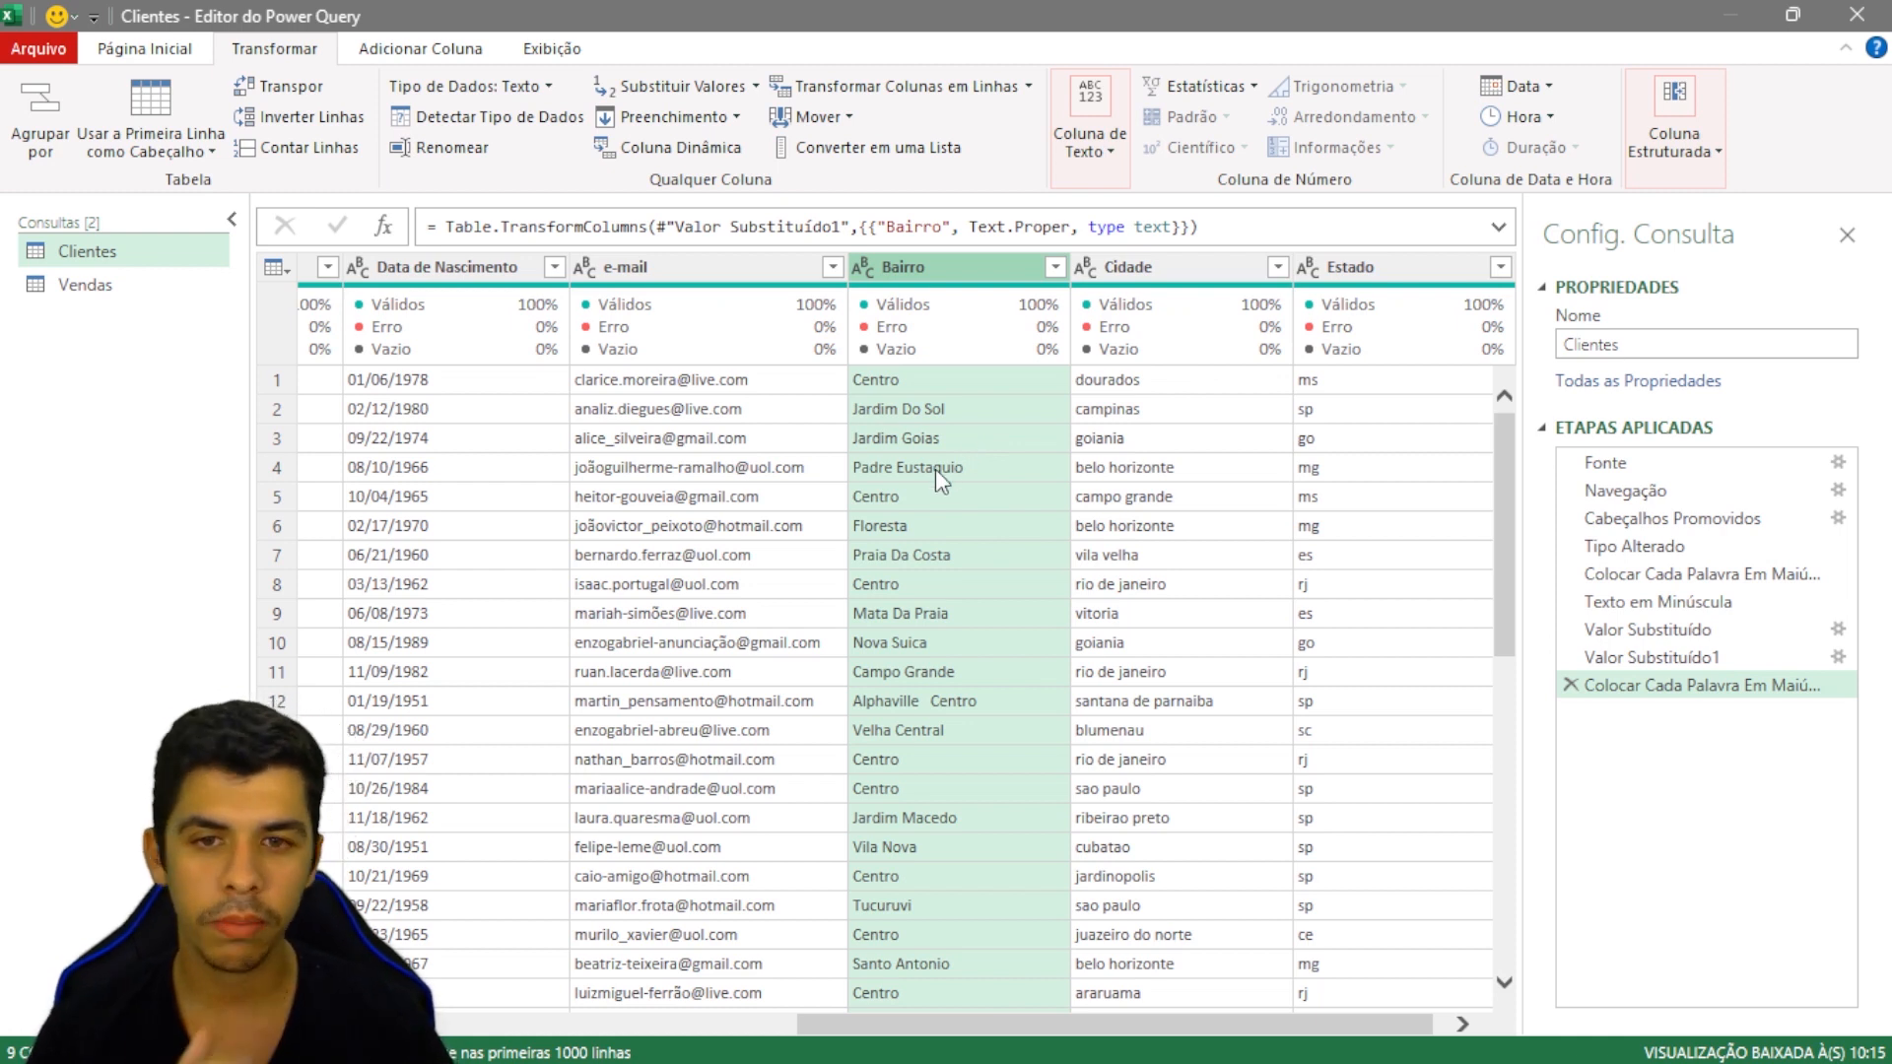
pyautogui.click(918, 418)
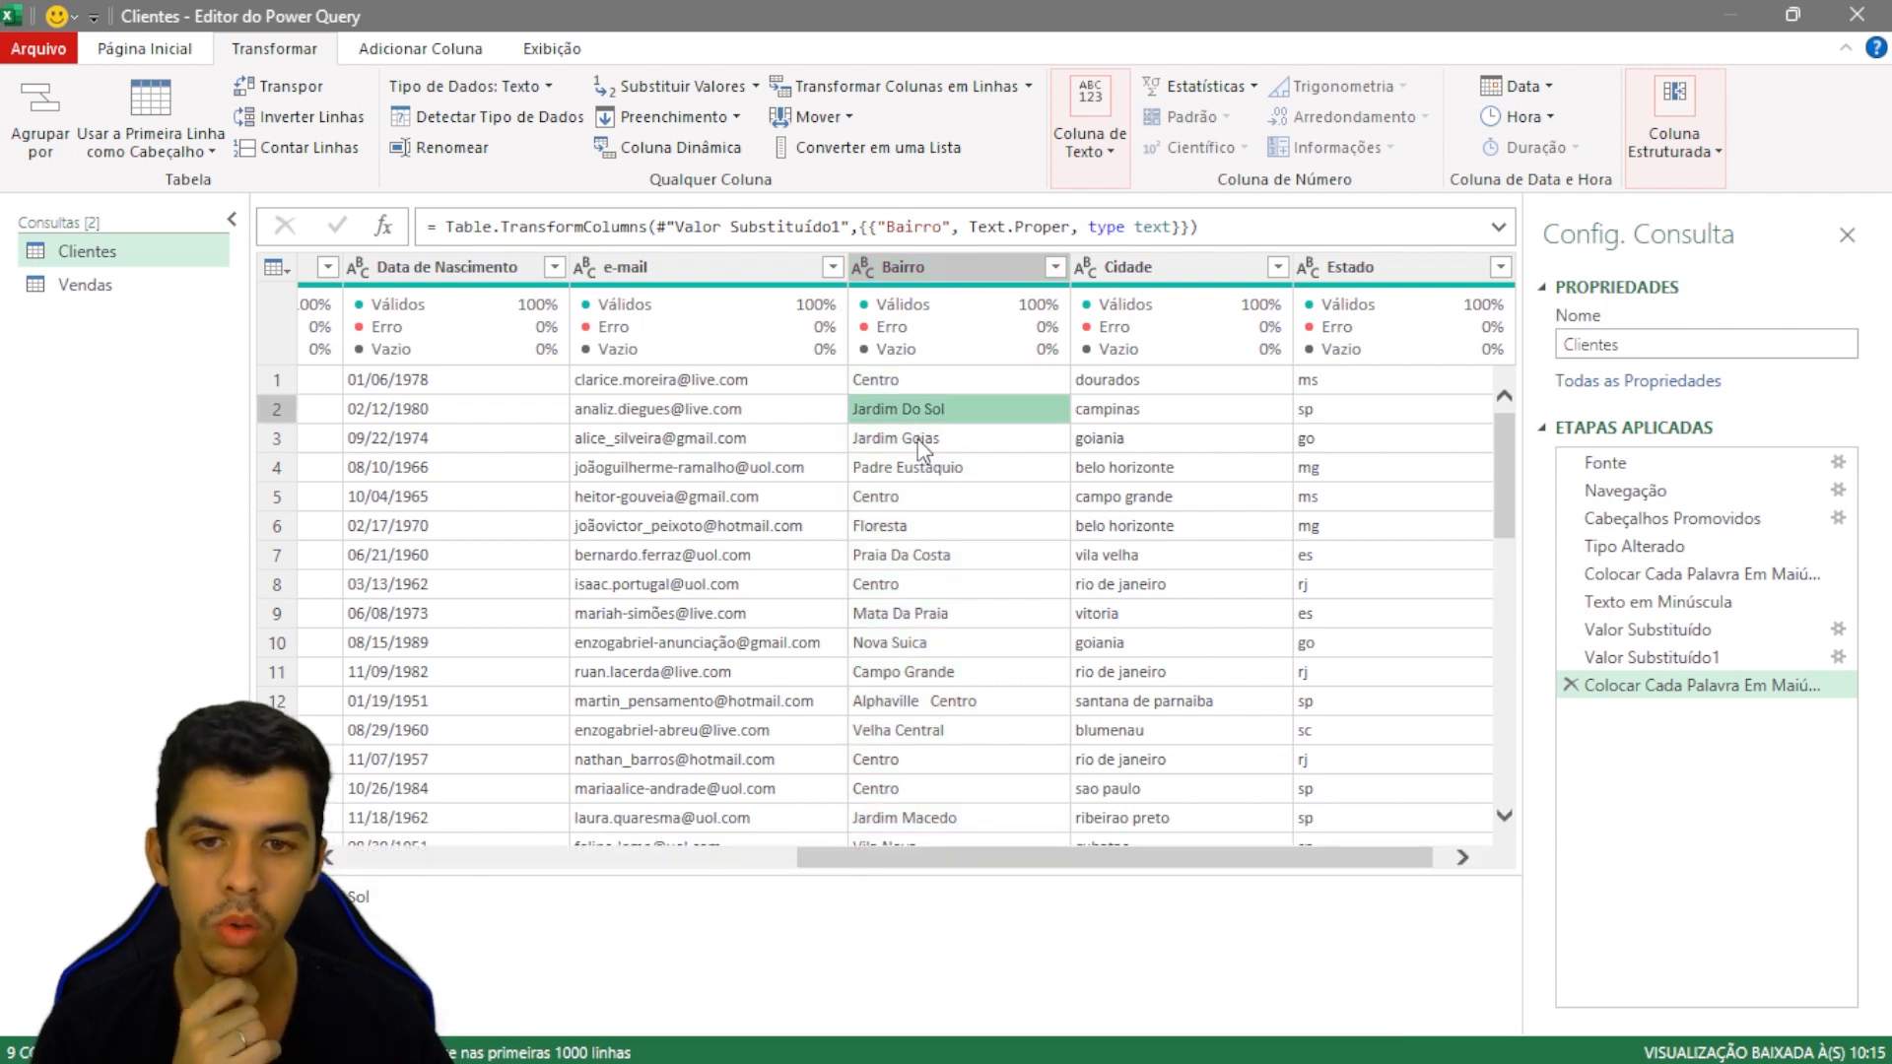
pyautogui.click(894, 619)
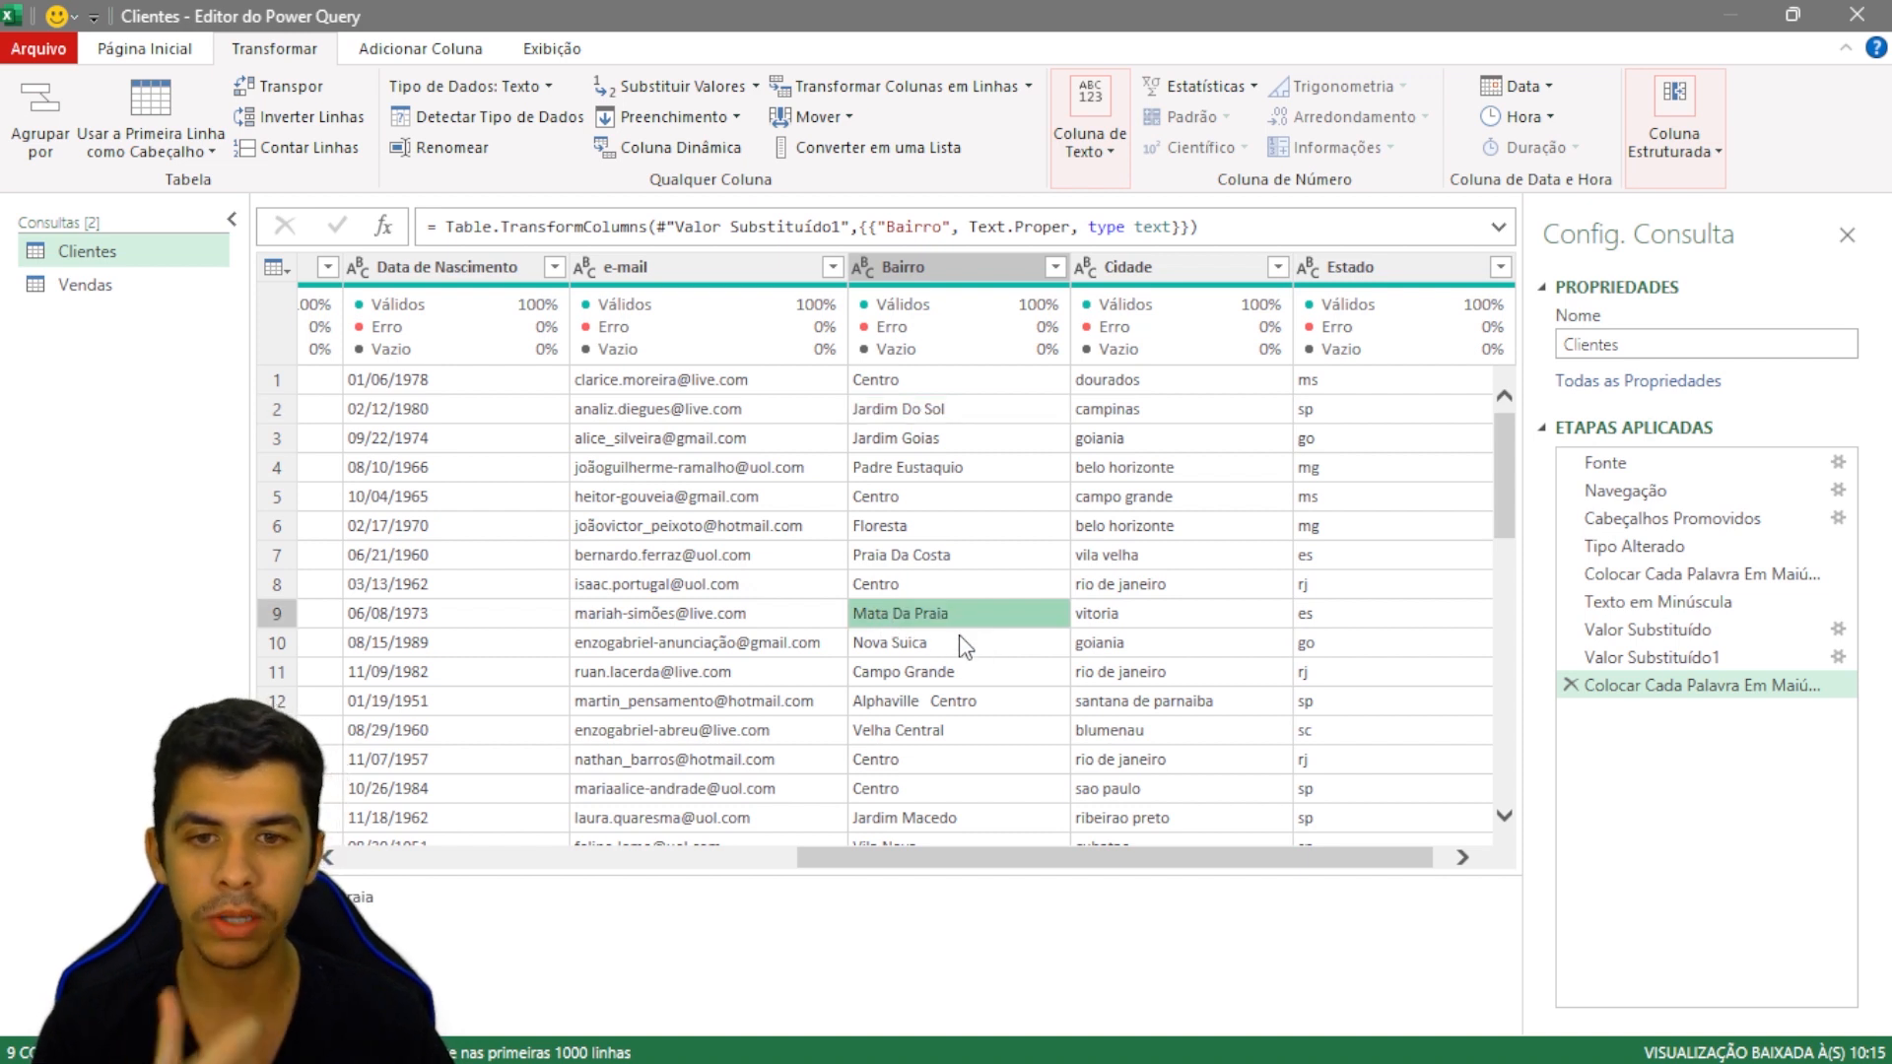
# Step: Replace " Do " with " do " in the Bairro column, including the space before and after the word
pyautogui.click(944, 280)
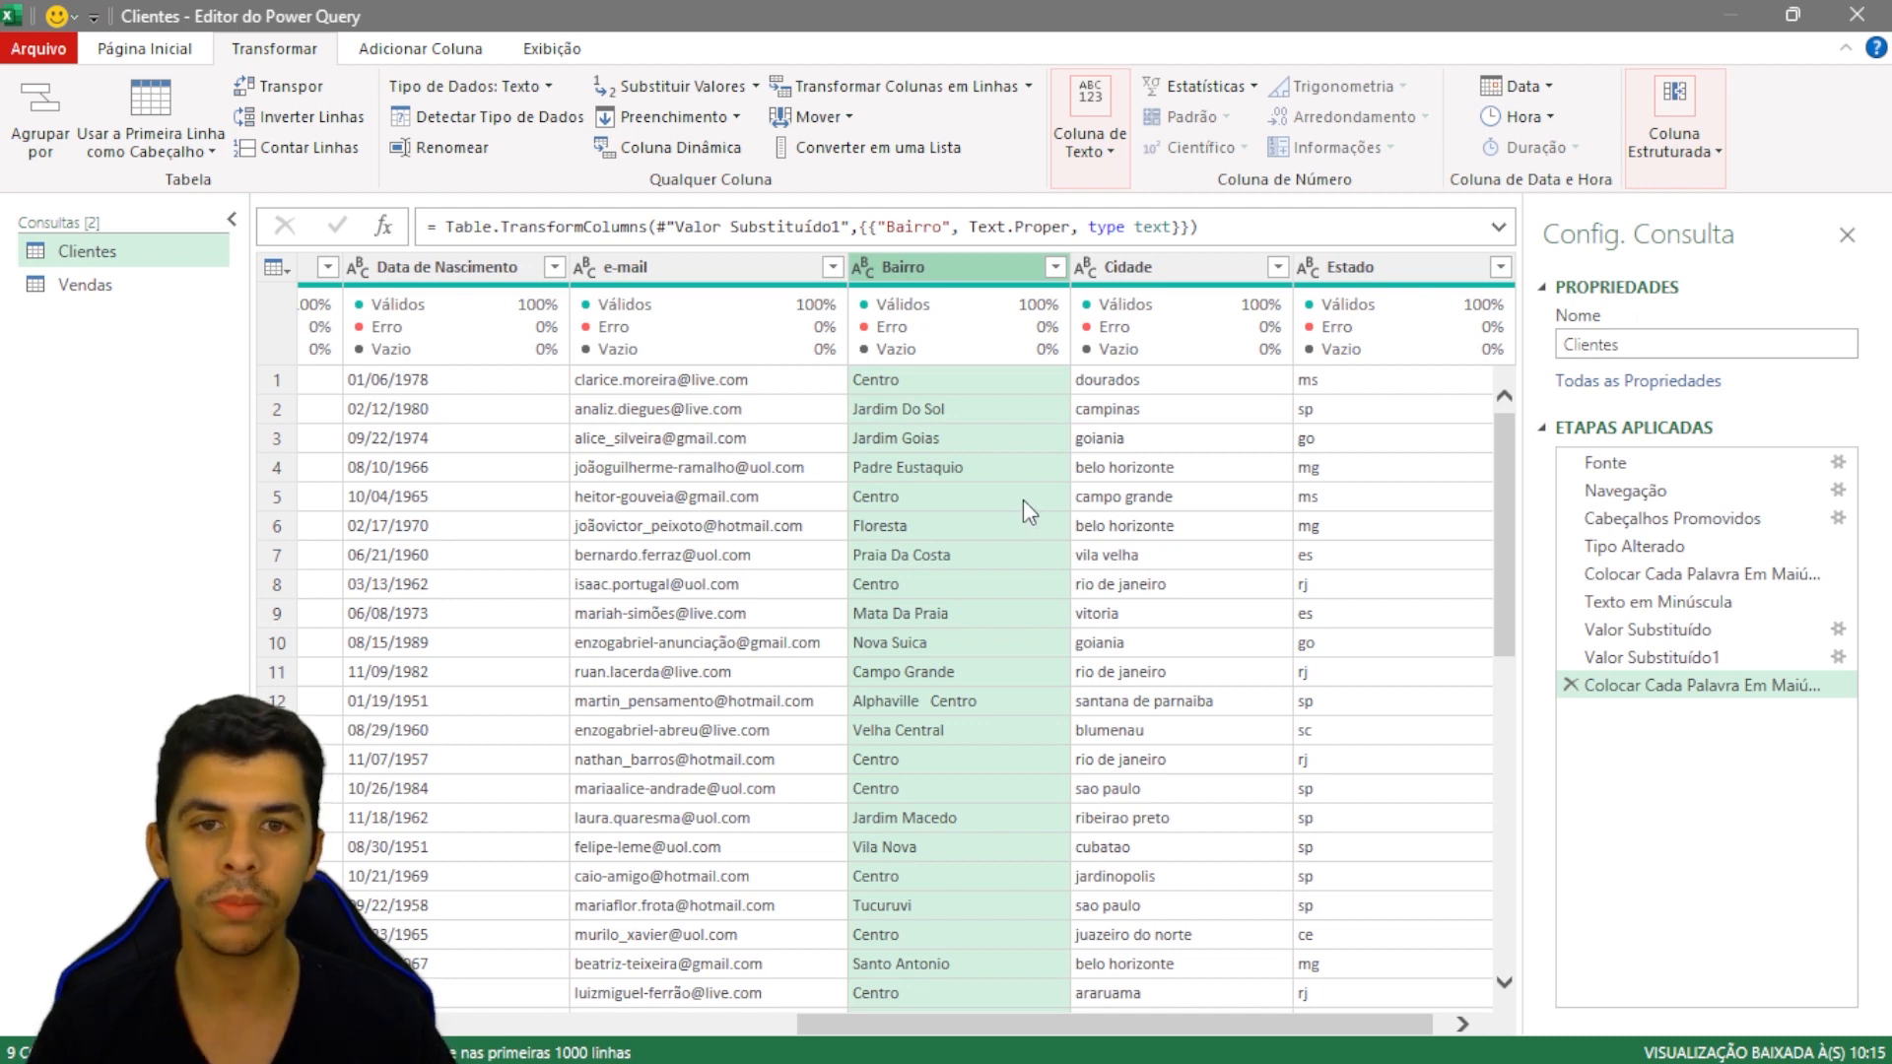
pyautogui.click(687, 91)
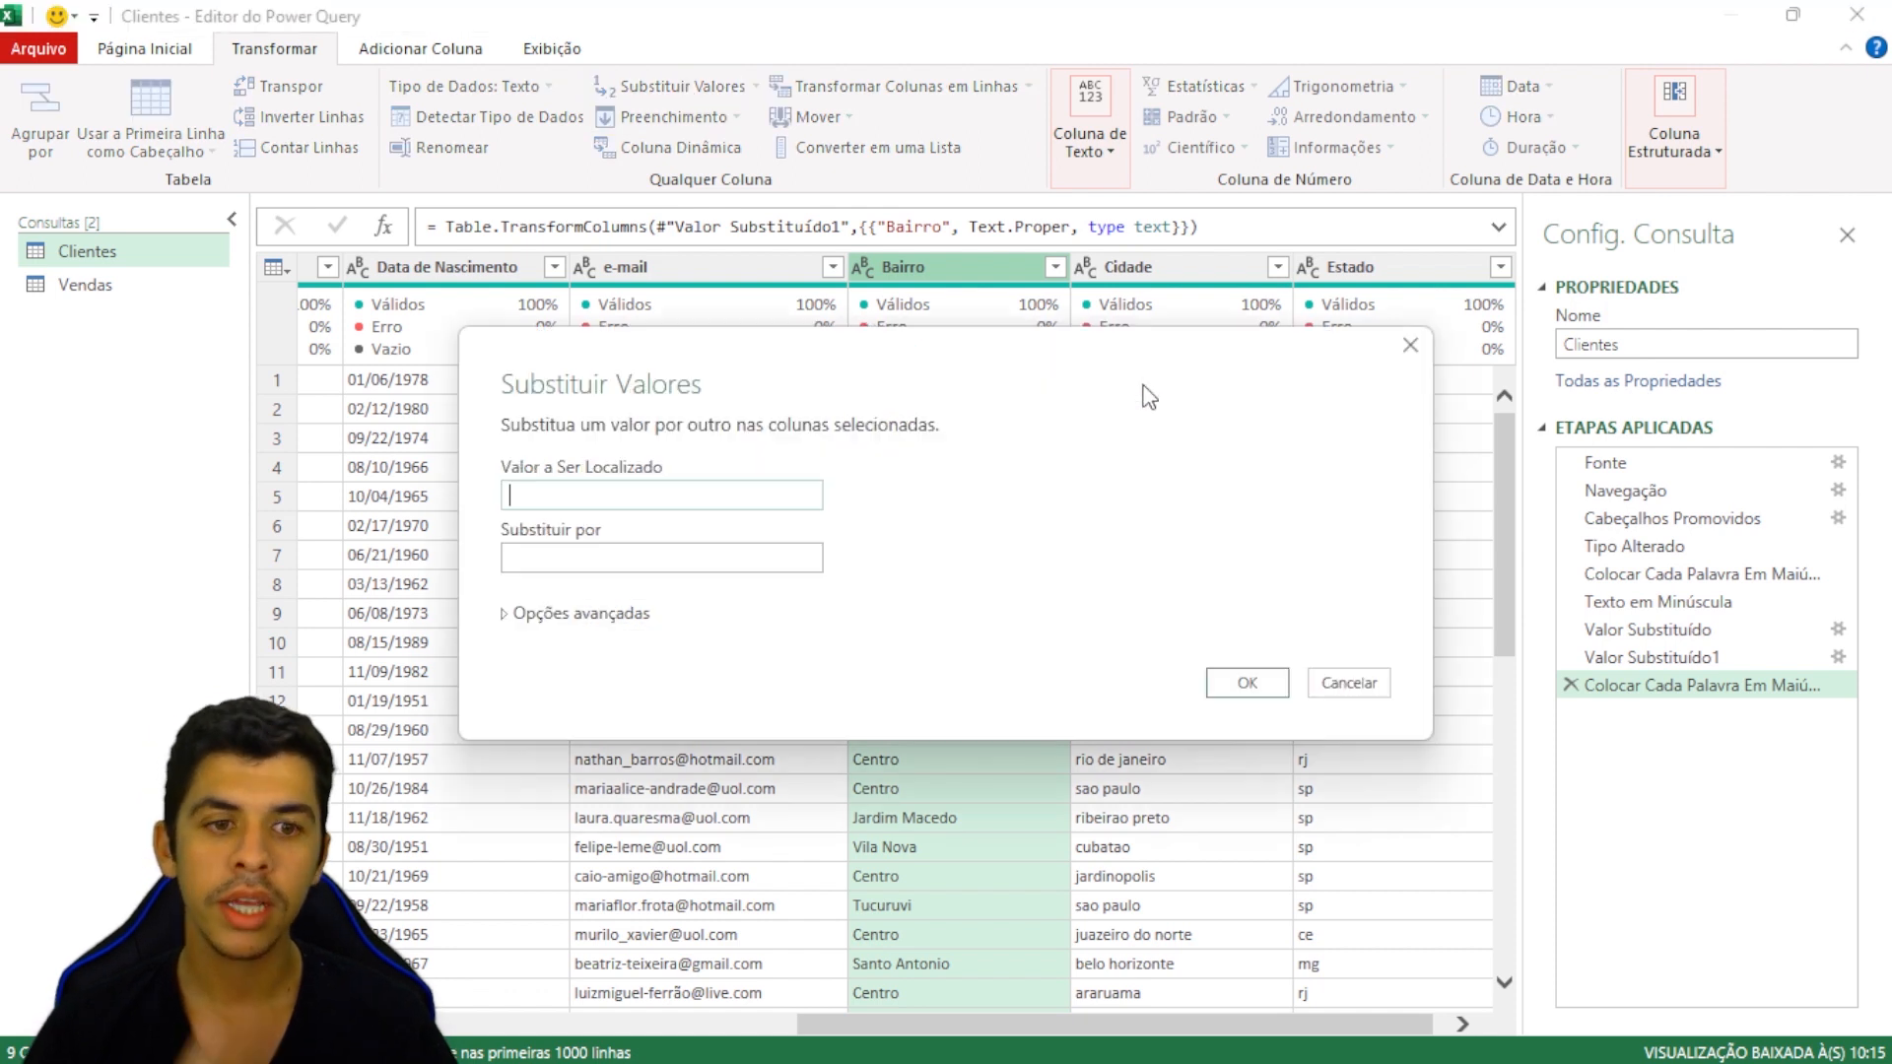
pyautogui.moveTo(778, 356); pyautogui.dragTo(837, 507)
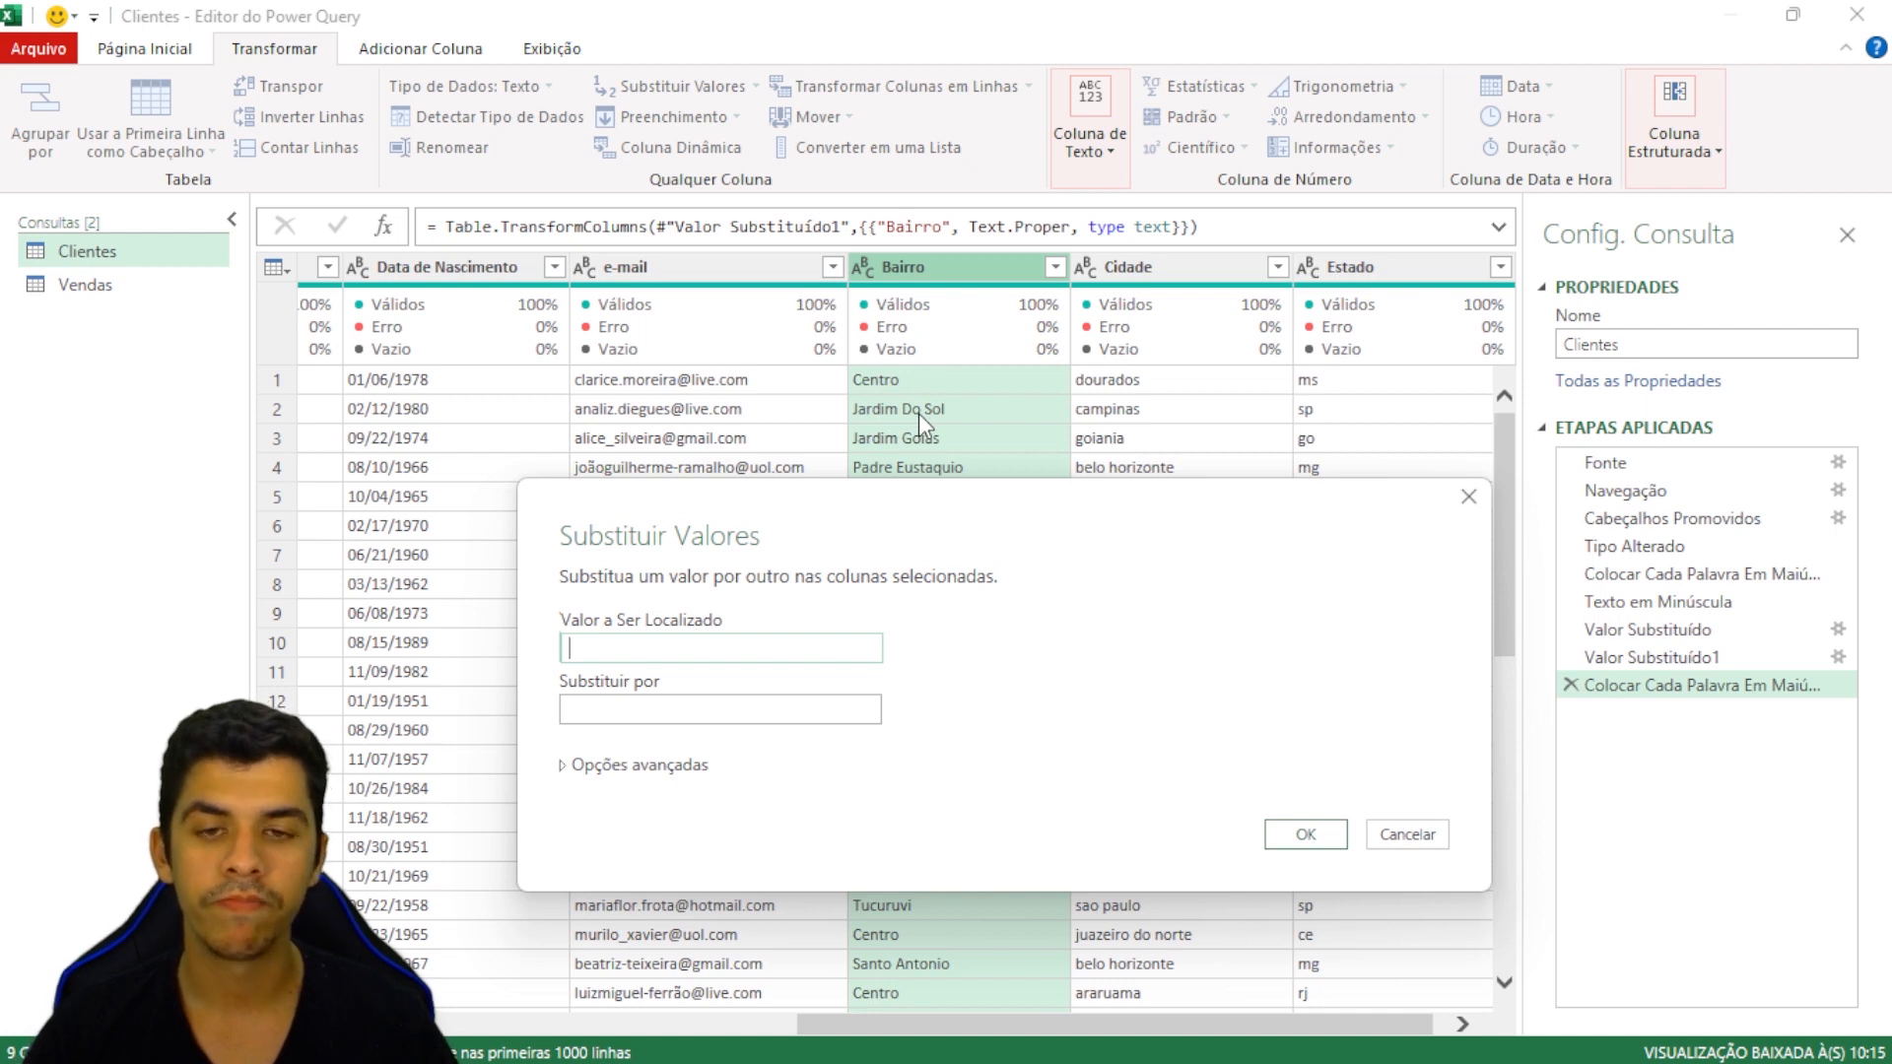
pyautogui.moveTo(930, 509)
pyautogui.mouseDown()
pyautogui.moveTo(856, 550)
pyautogui.moveTo(937, 533)
pyautogui.mouseUp()
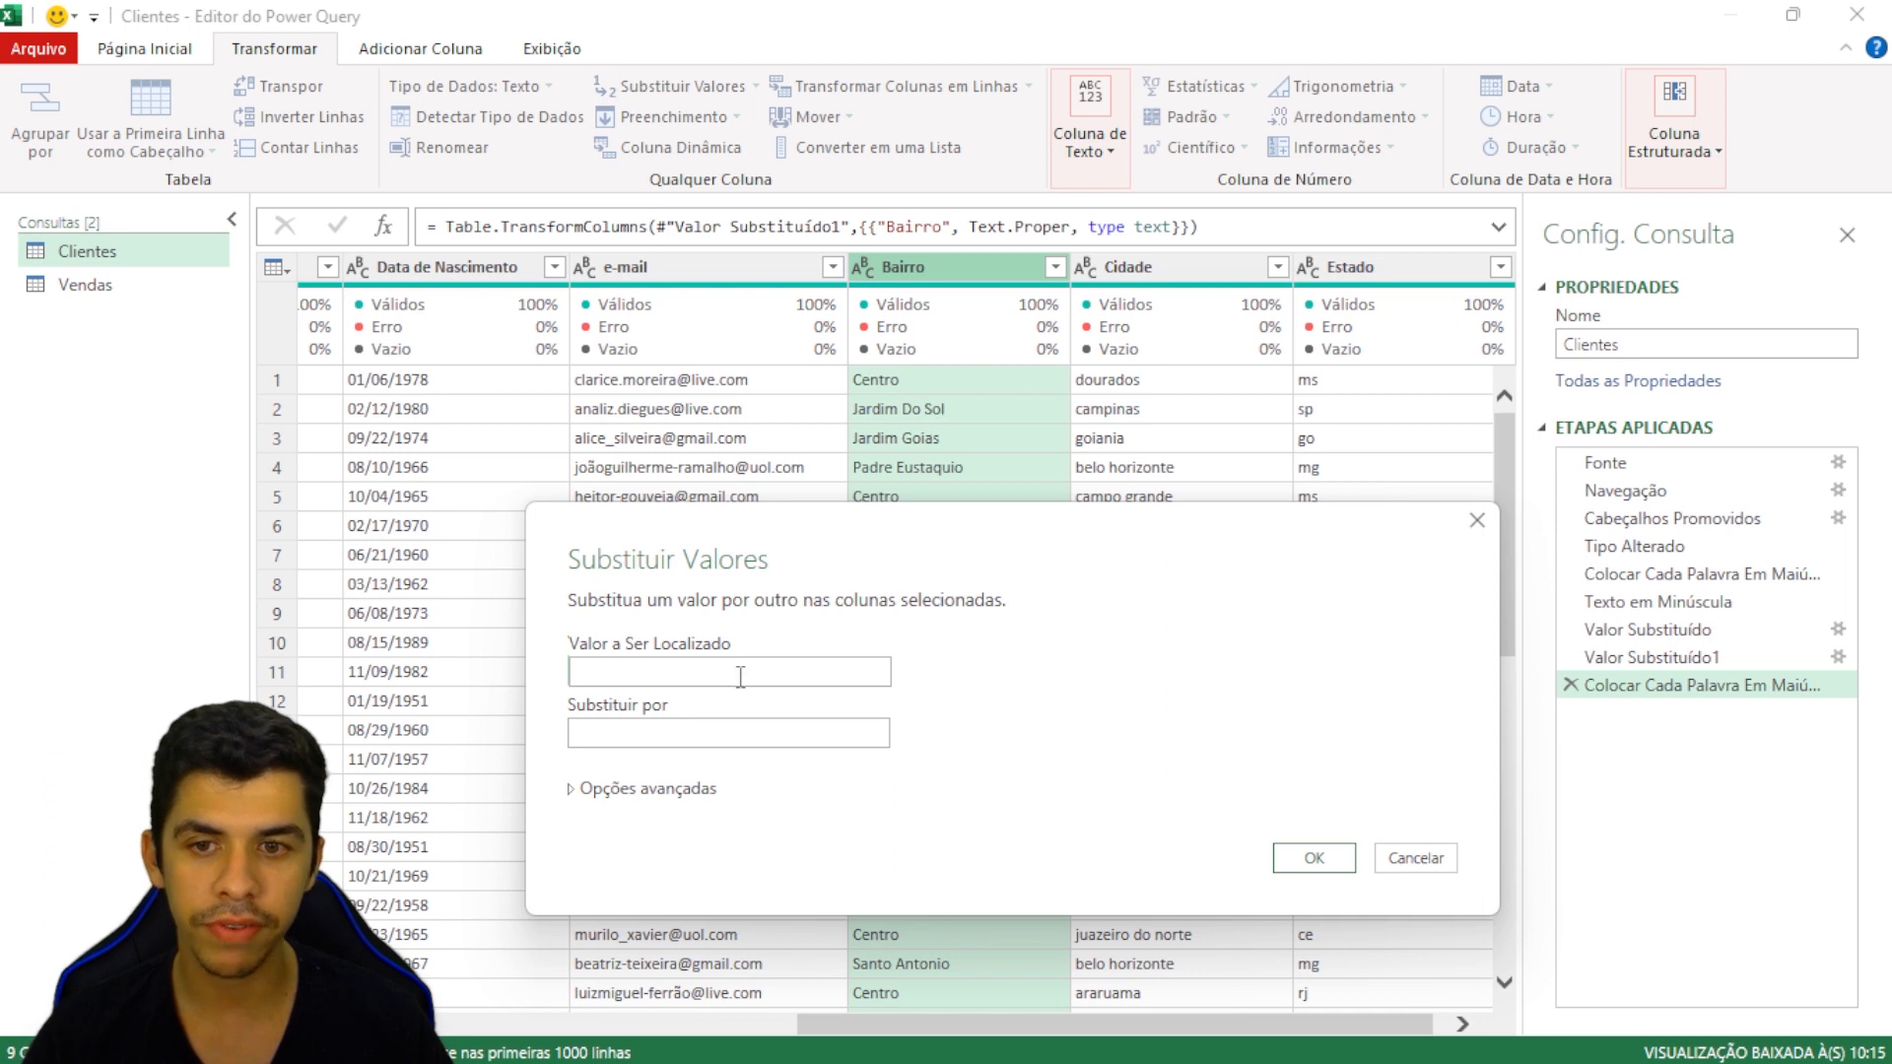
pyautogui.click(634, 678)
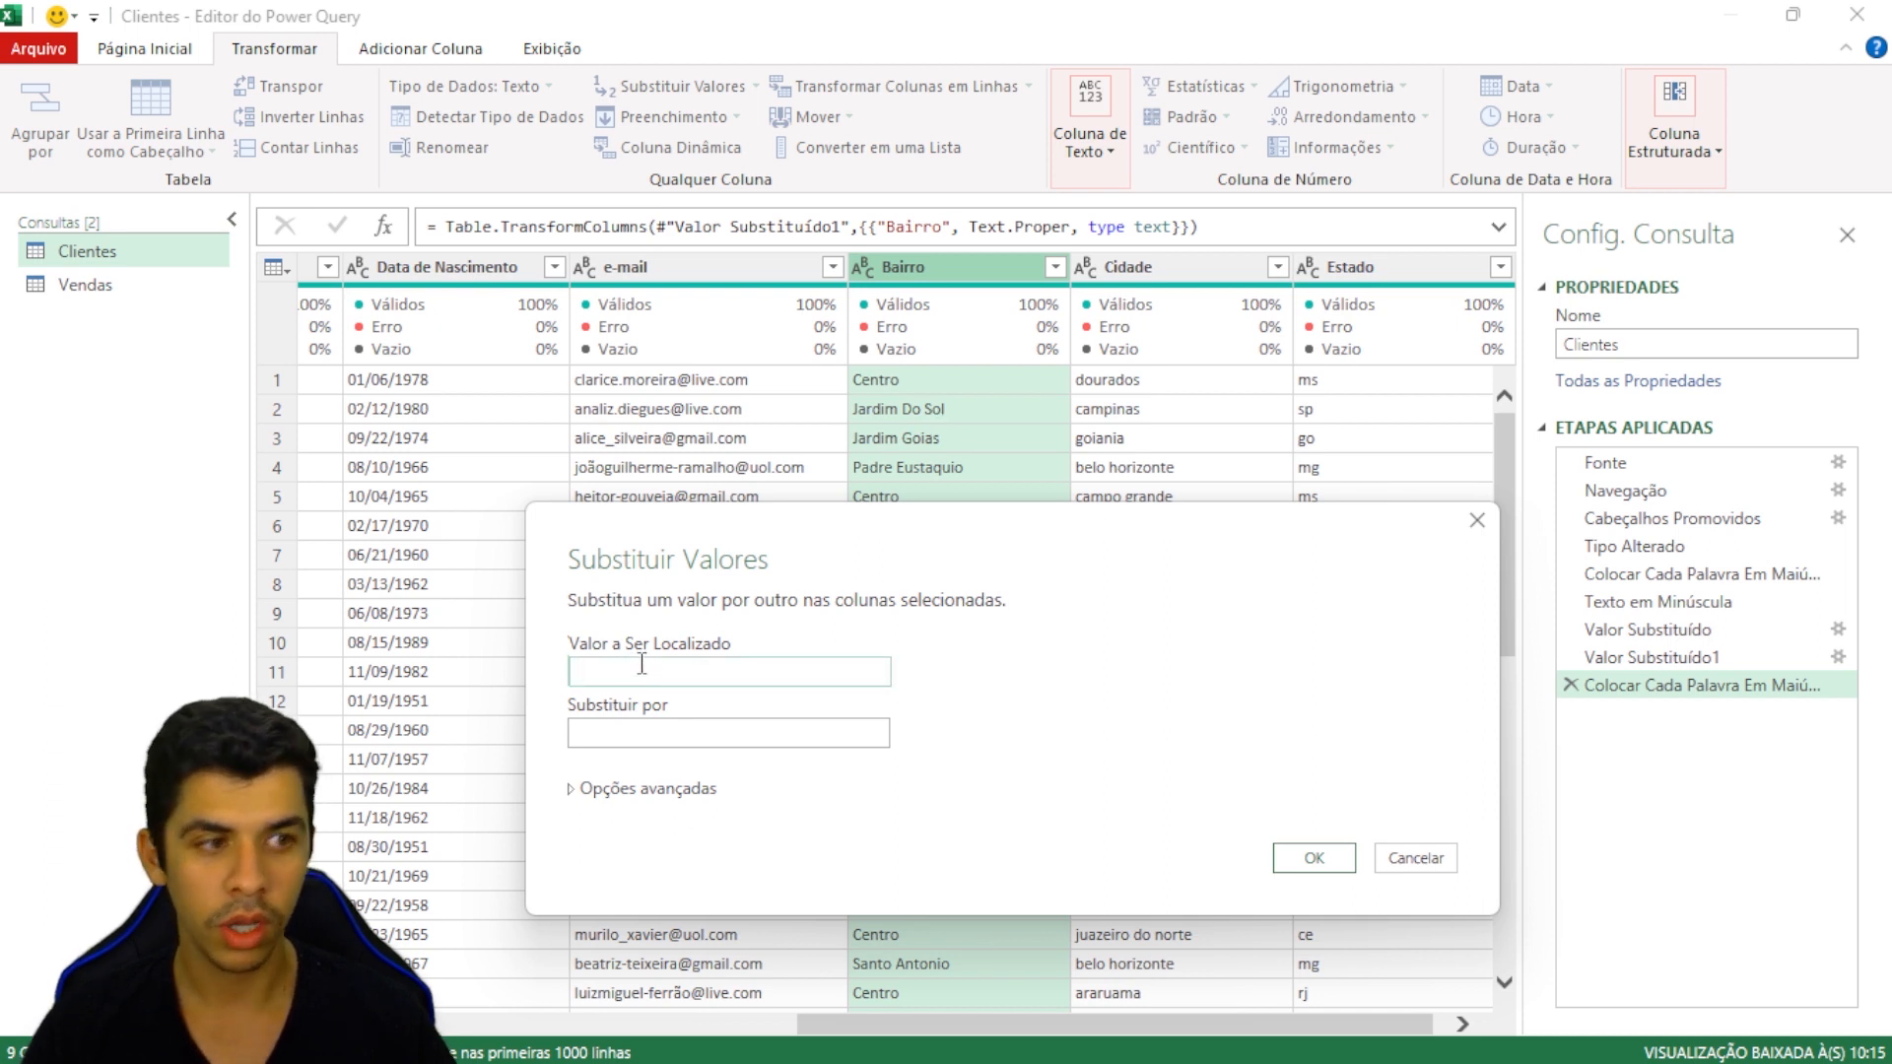
pyautogui.write('Do')
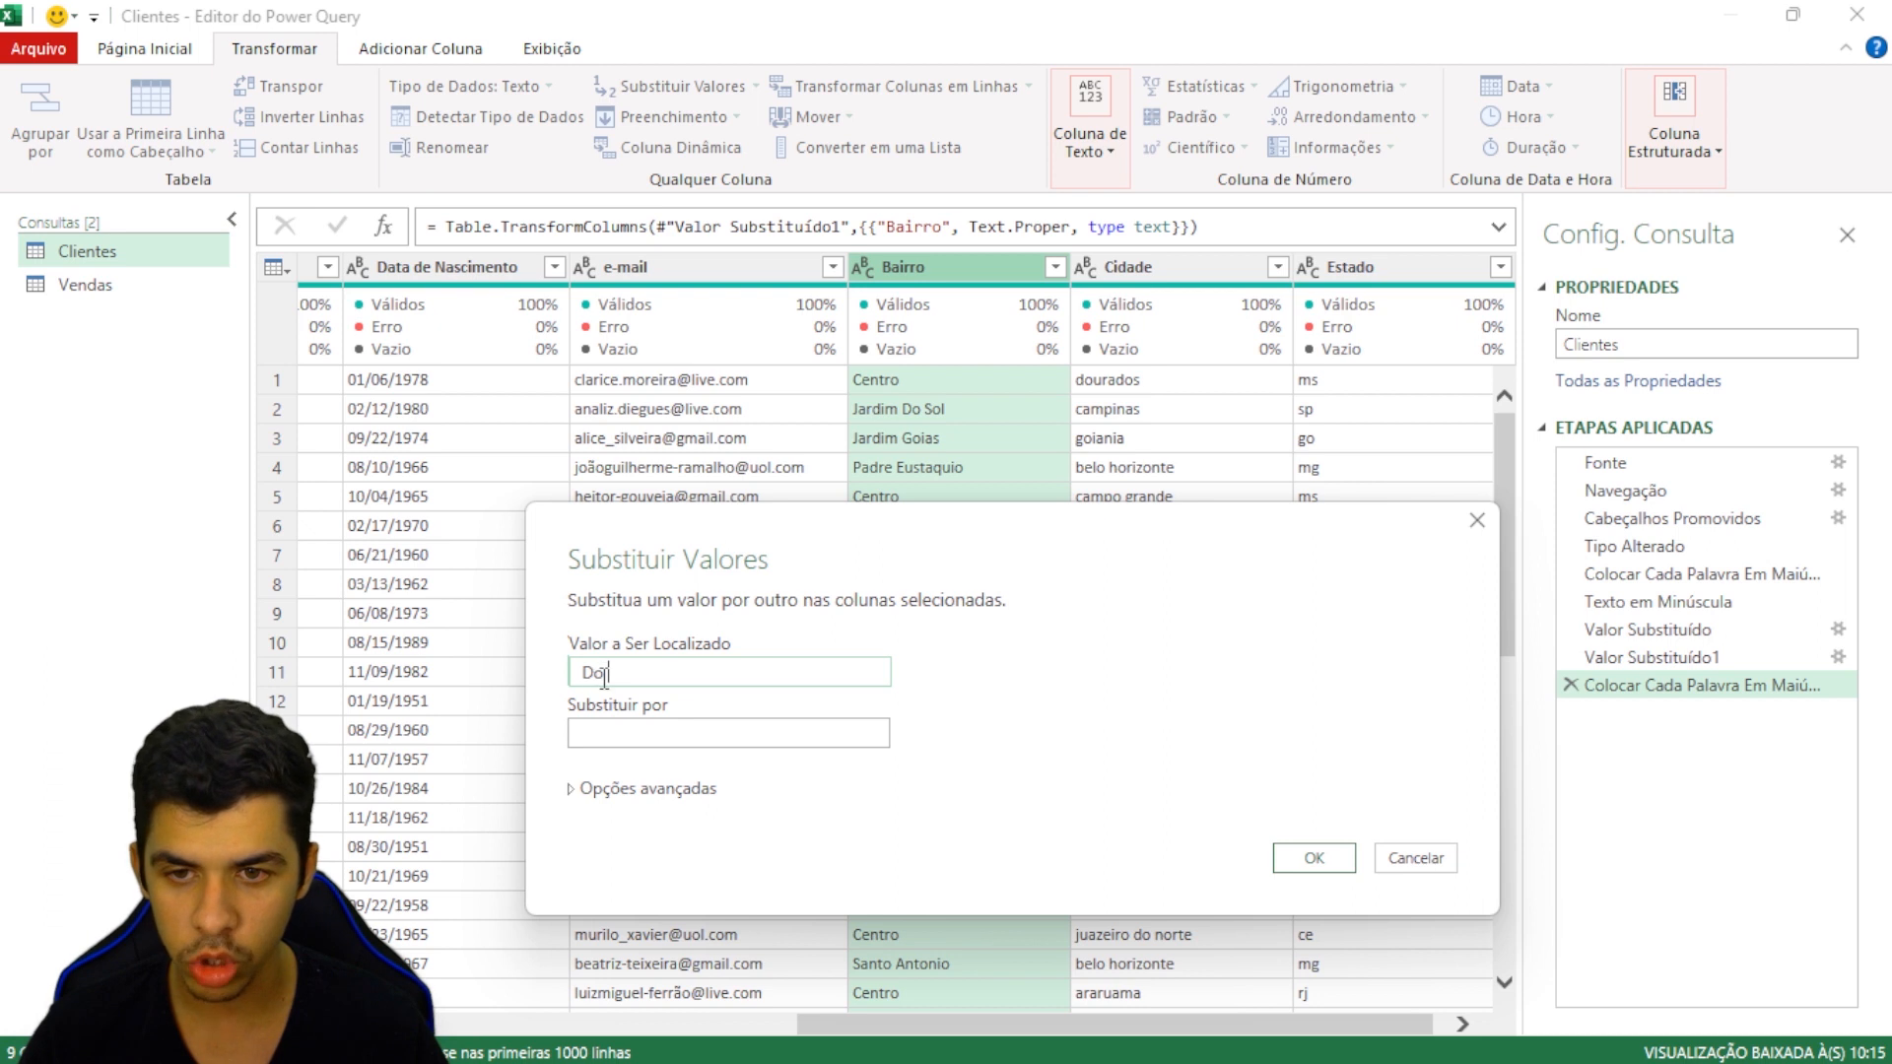
pyautogui.moveTo(608, 676); pyautogui.dragTo(553, 670)
pyautogui.click(645, 679)
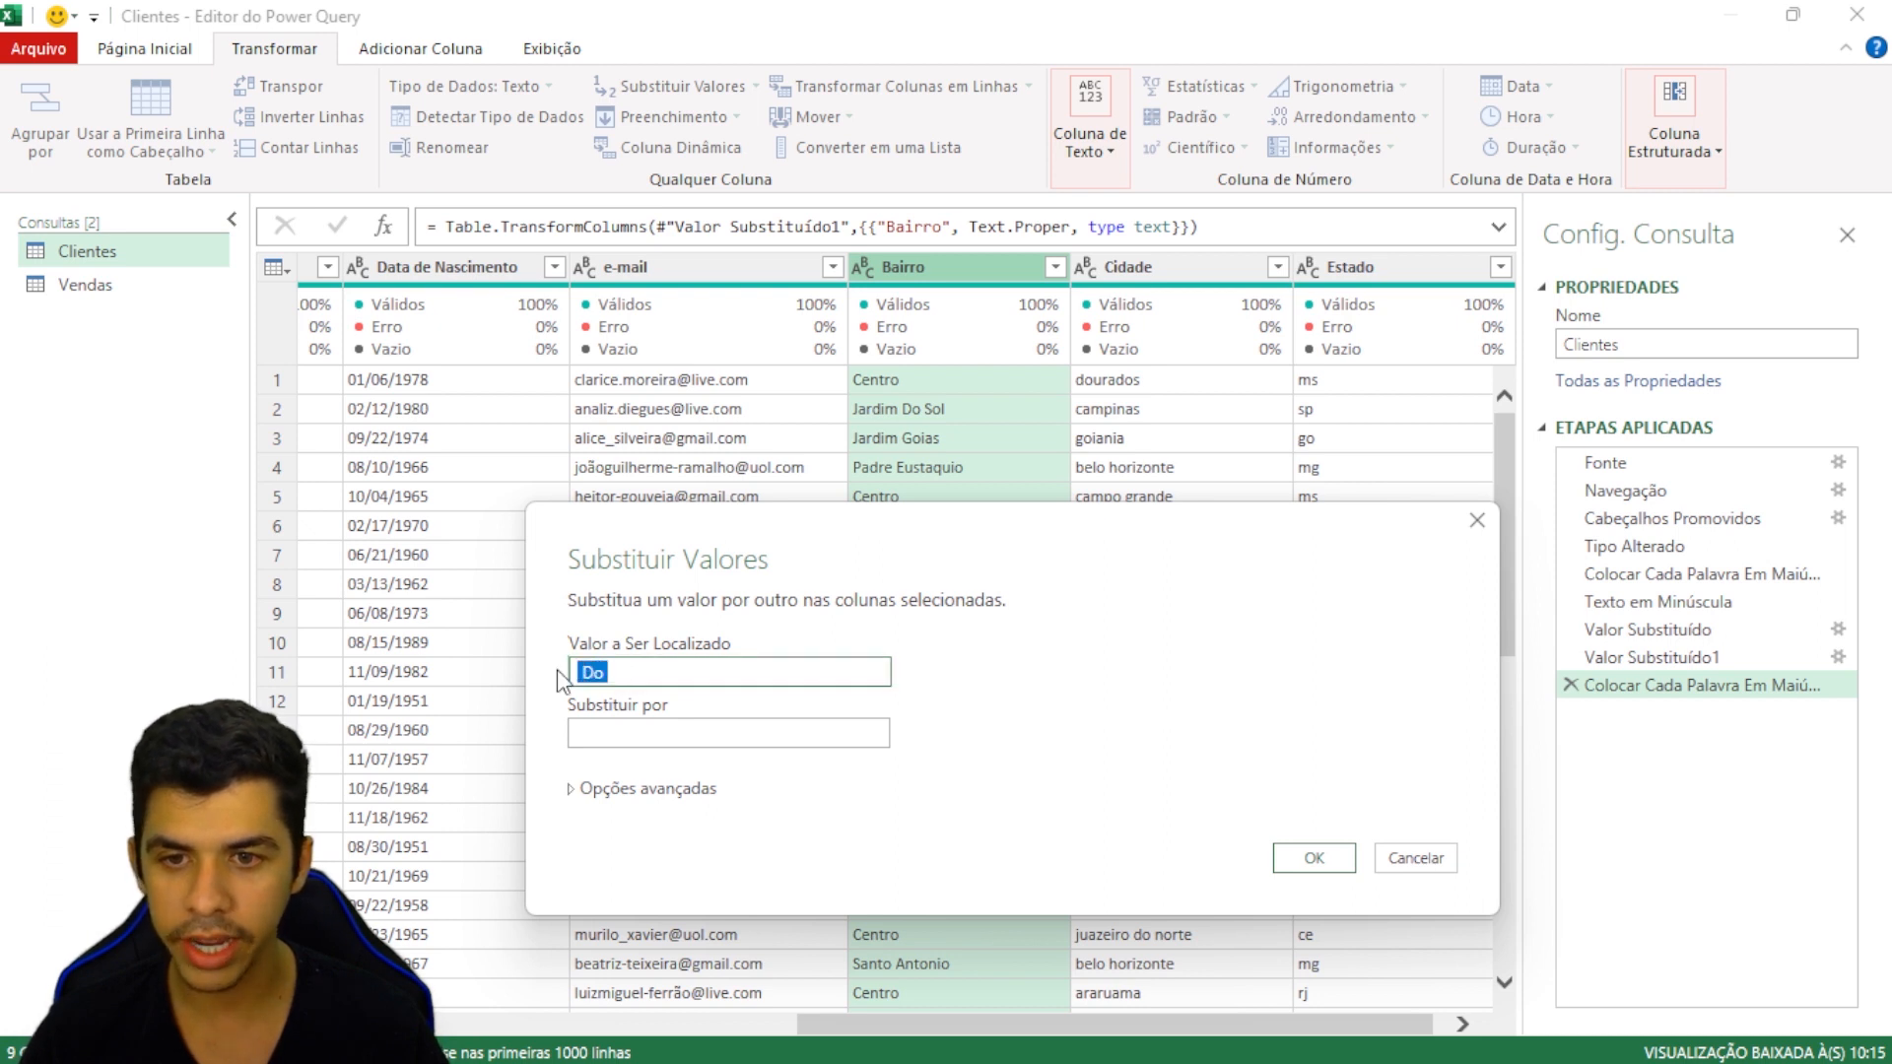
pyautogui.click(631, 737)
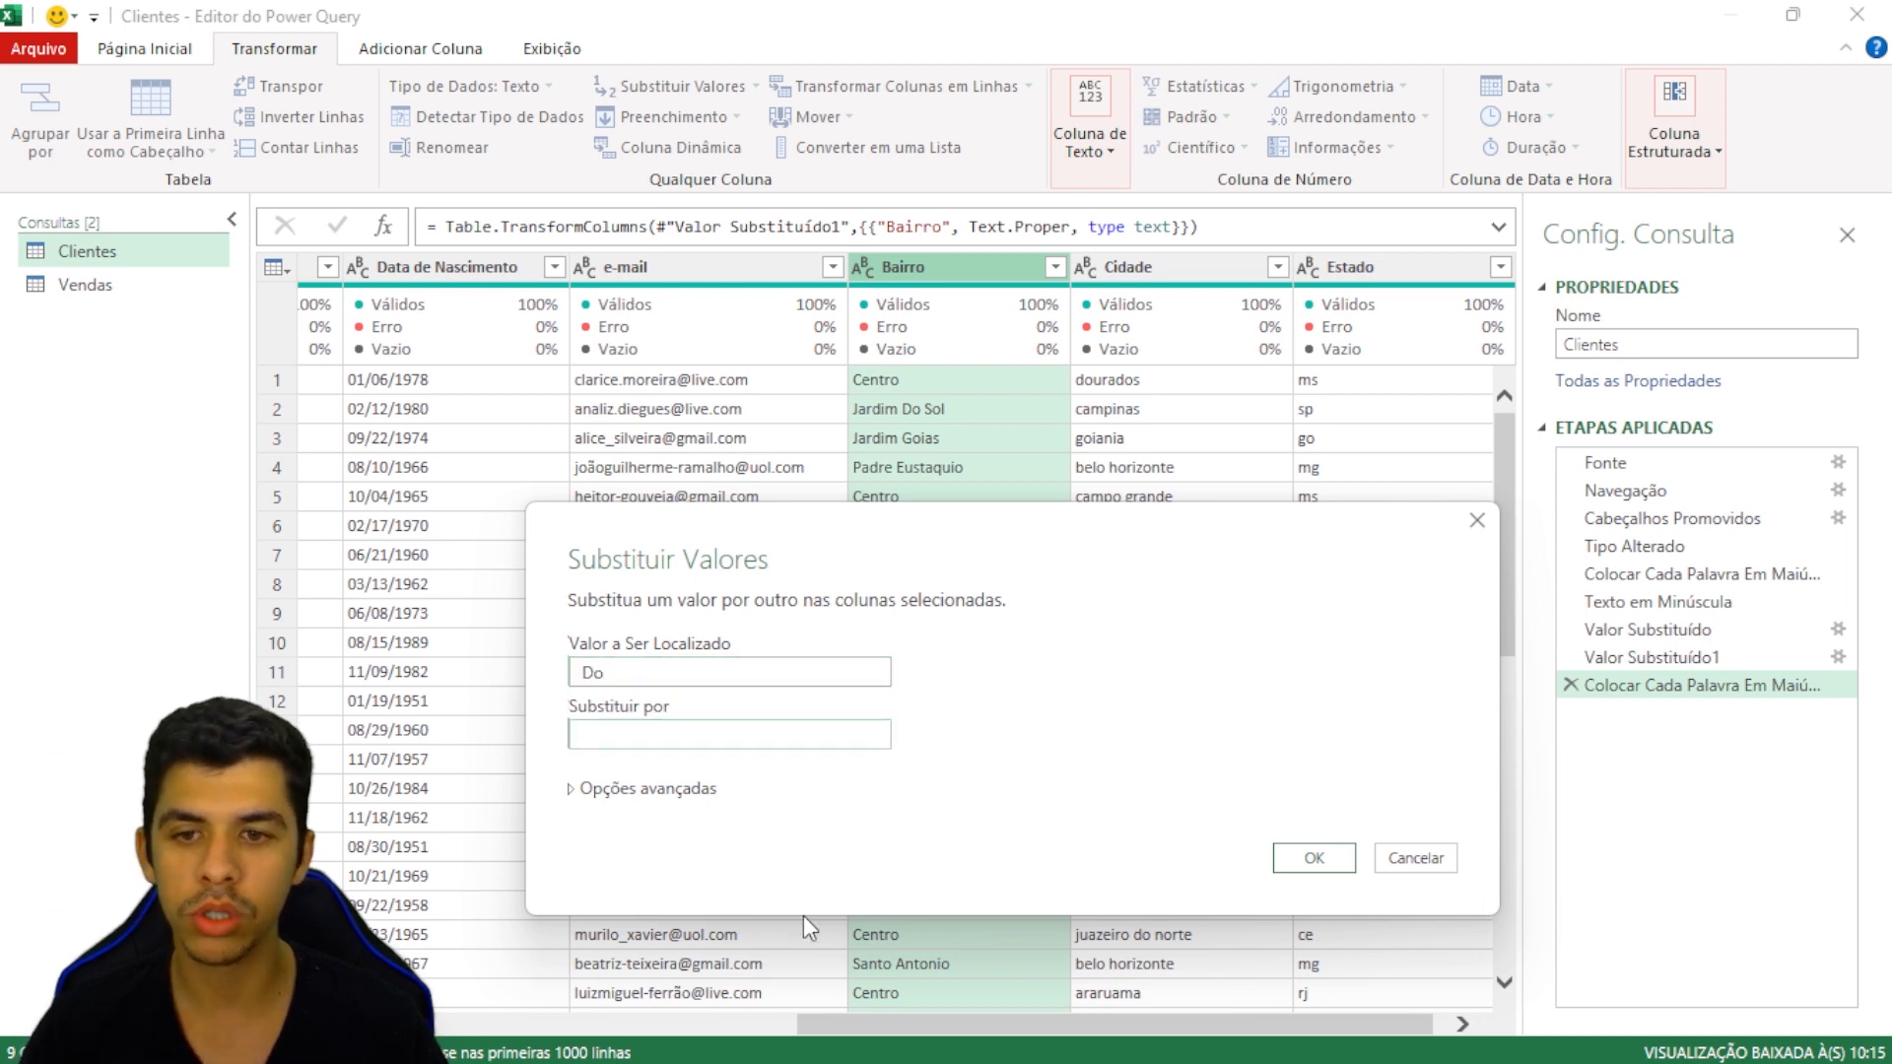
pyautogui.write('do')
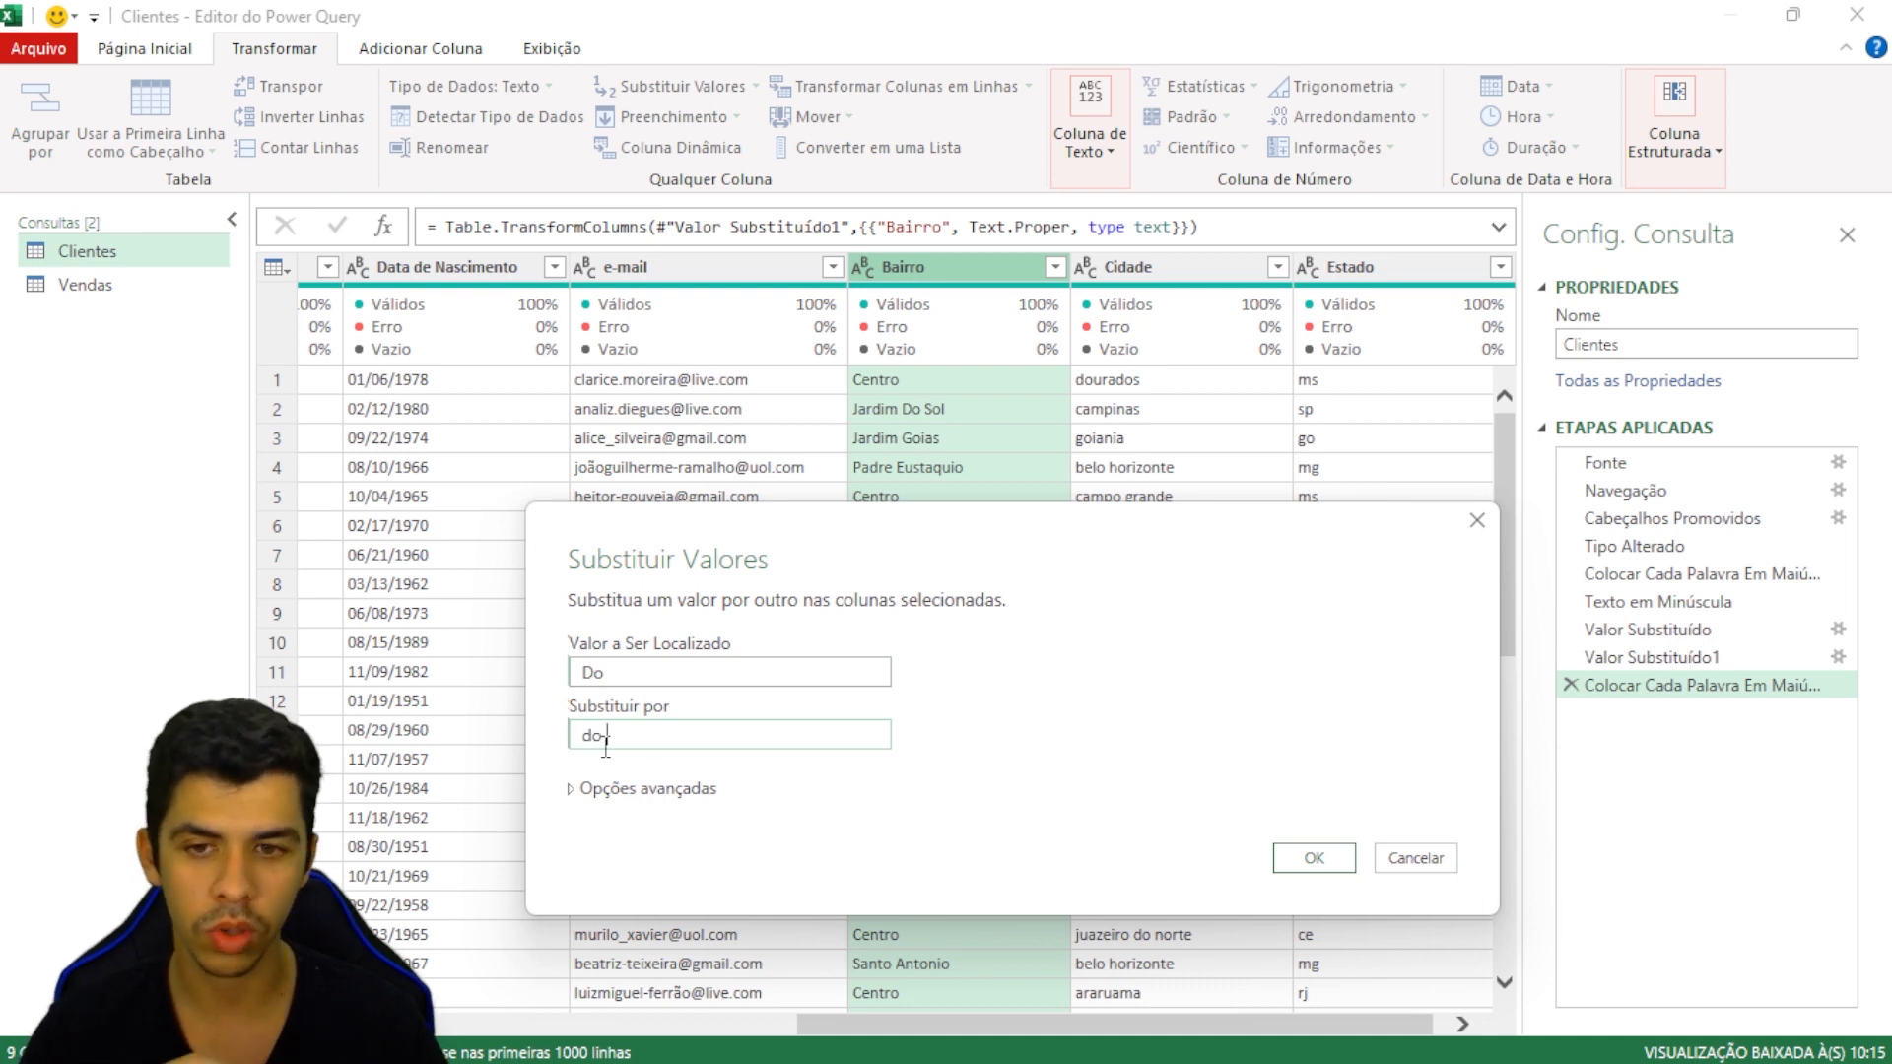
pyautogui.click(1311, 854)
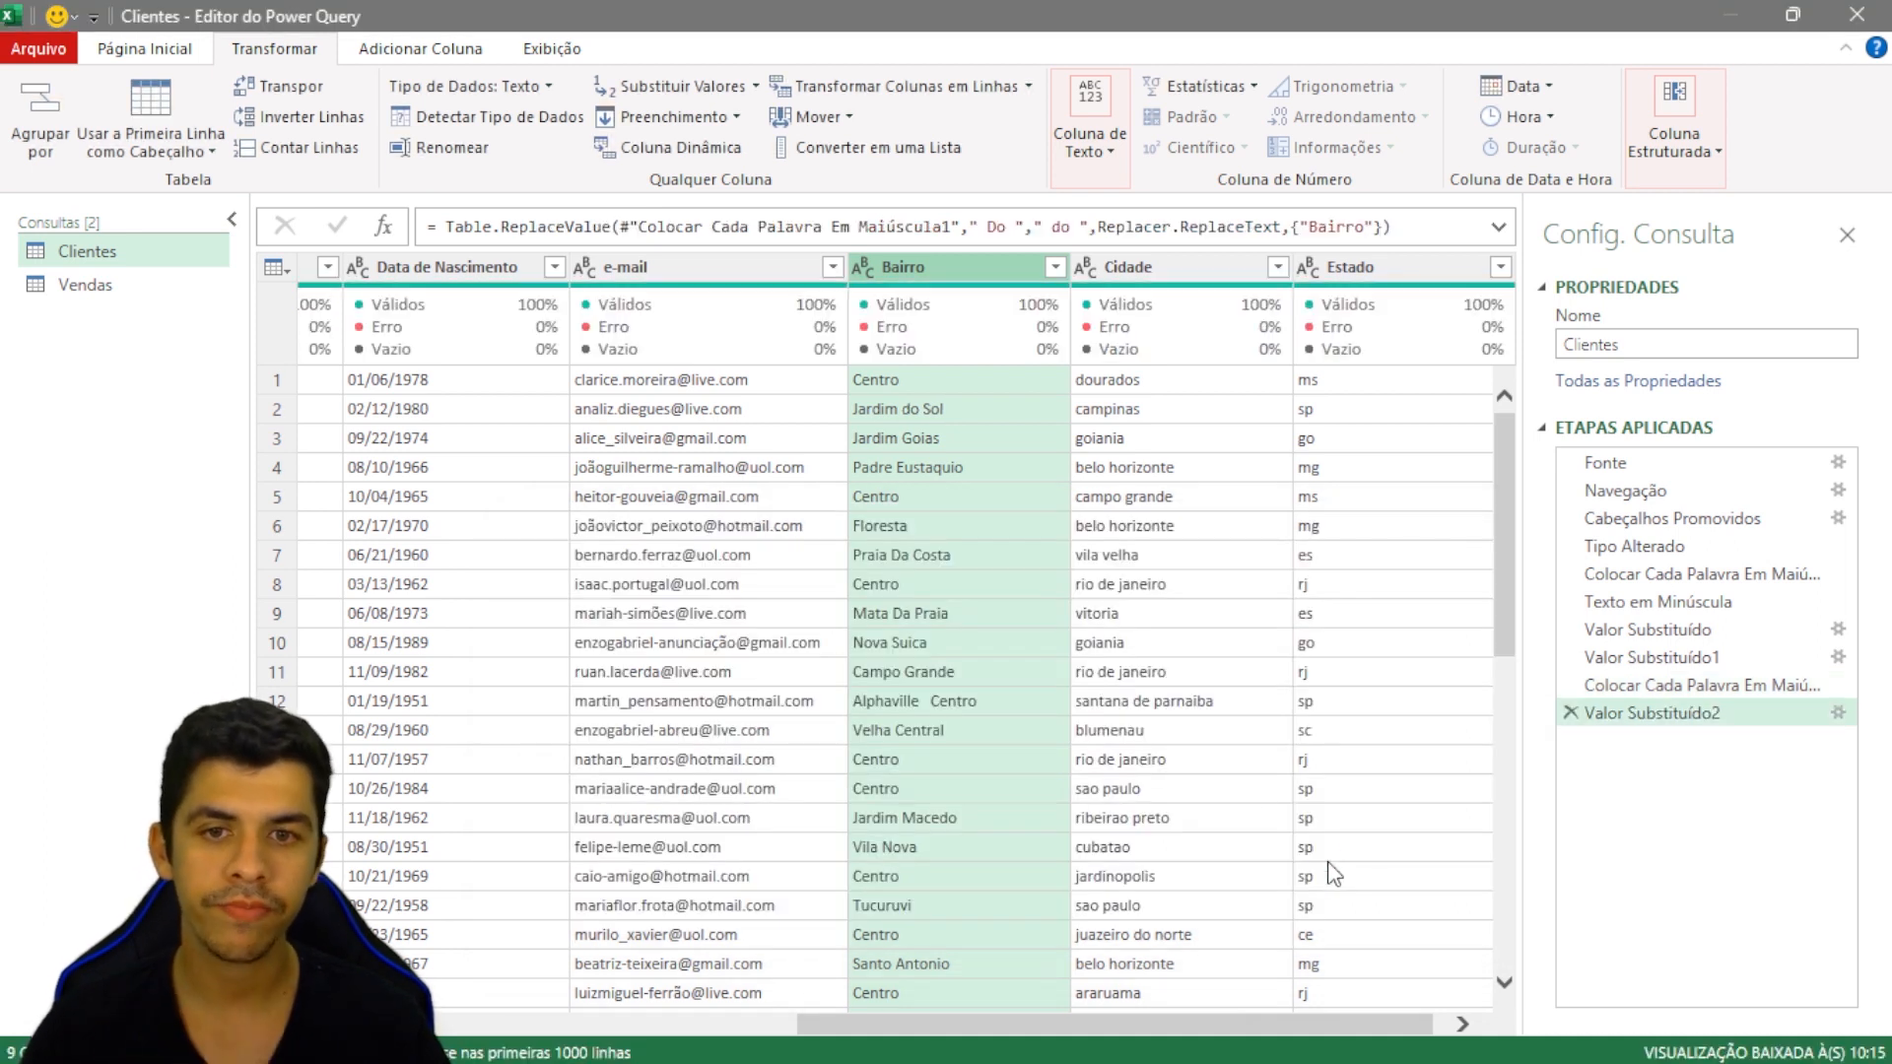
# Step: Examine the connecting words in the Bairro column, searching its filter list for "Do" and leaving the column unfiltered
pyautogui.click(926, 412)
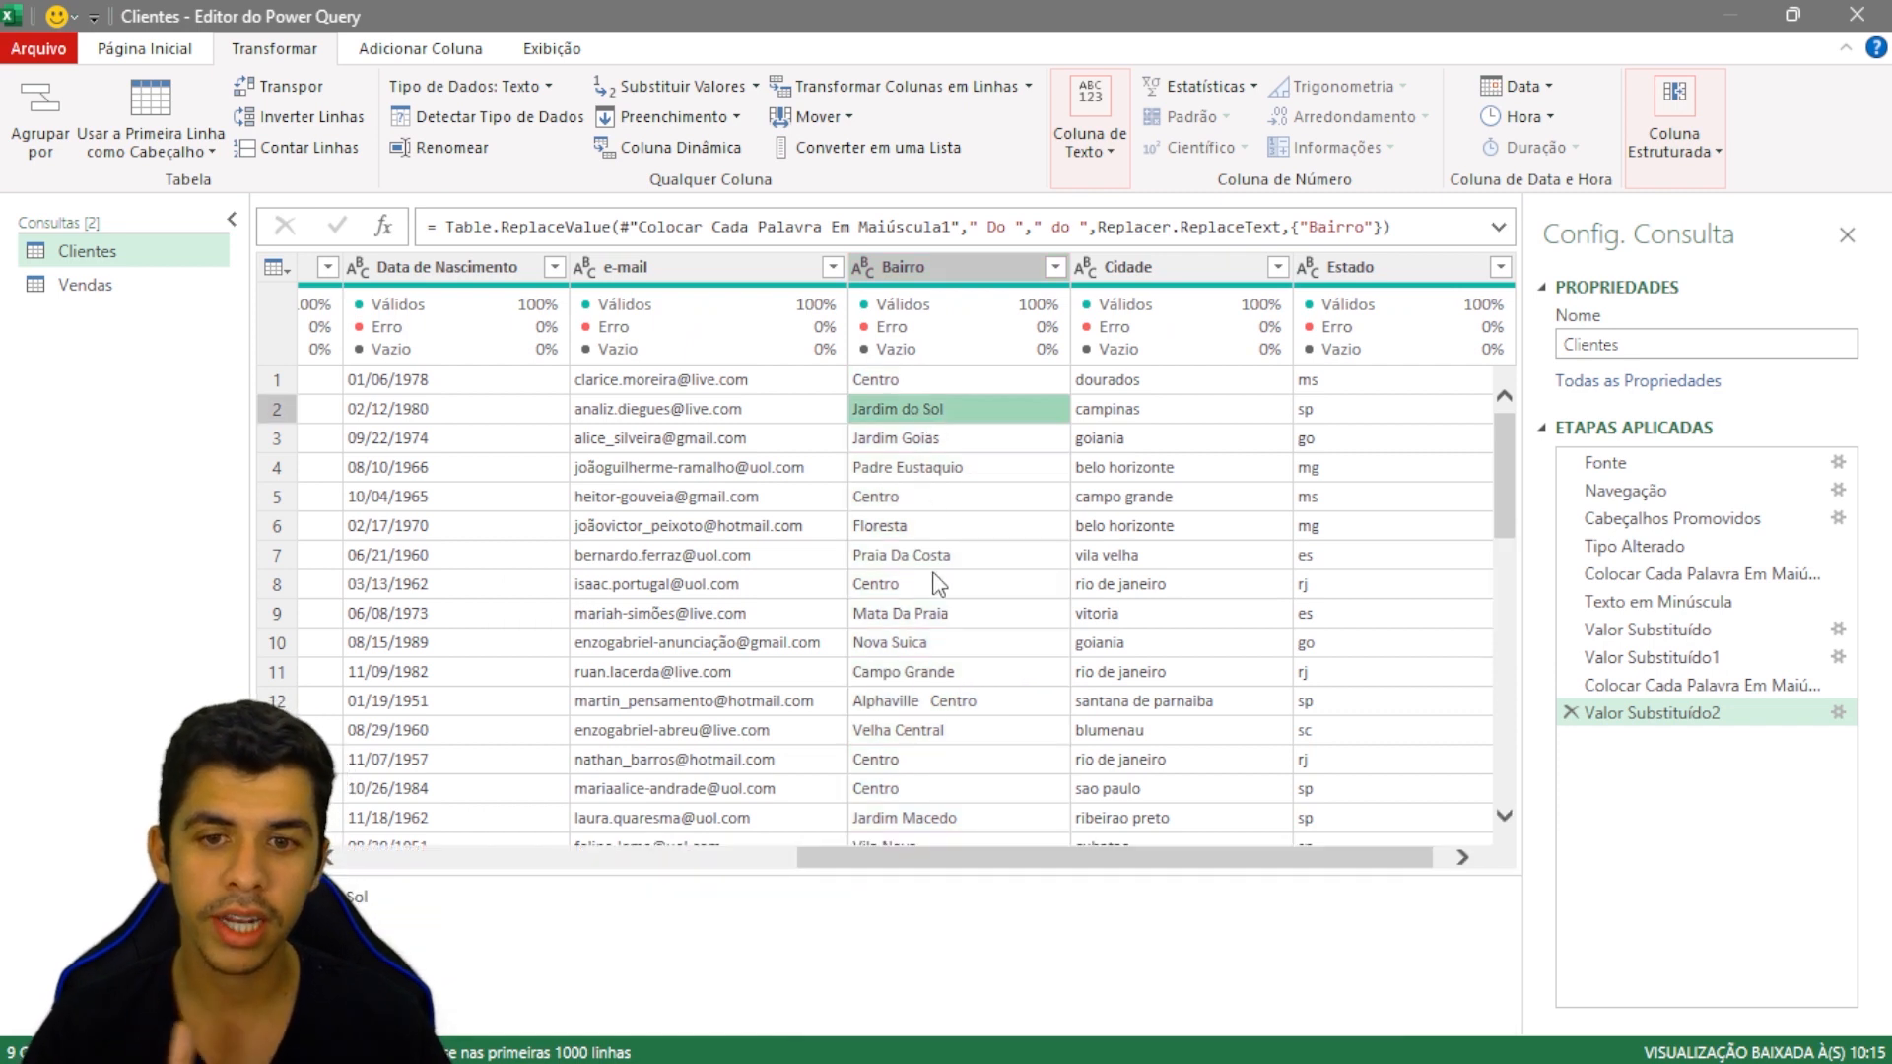
pyautogui.scroll(-6, 933, 574)
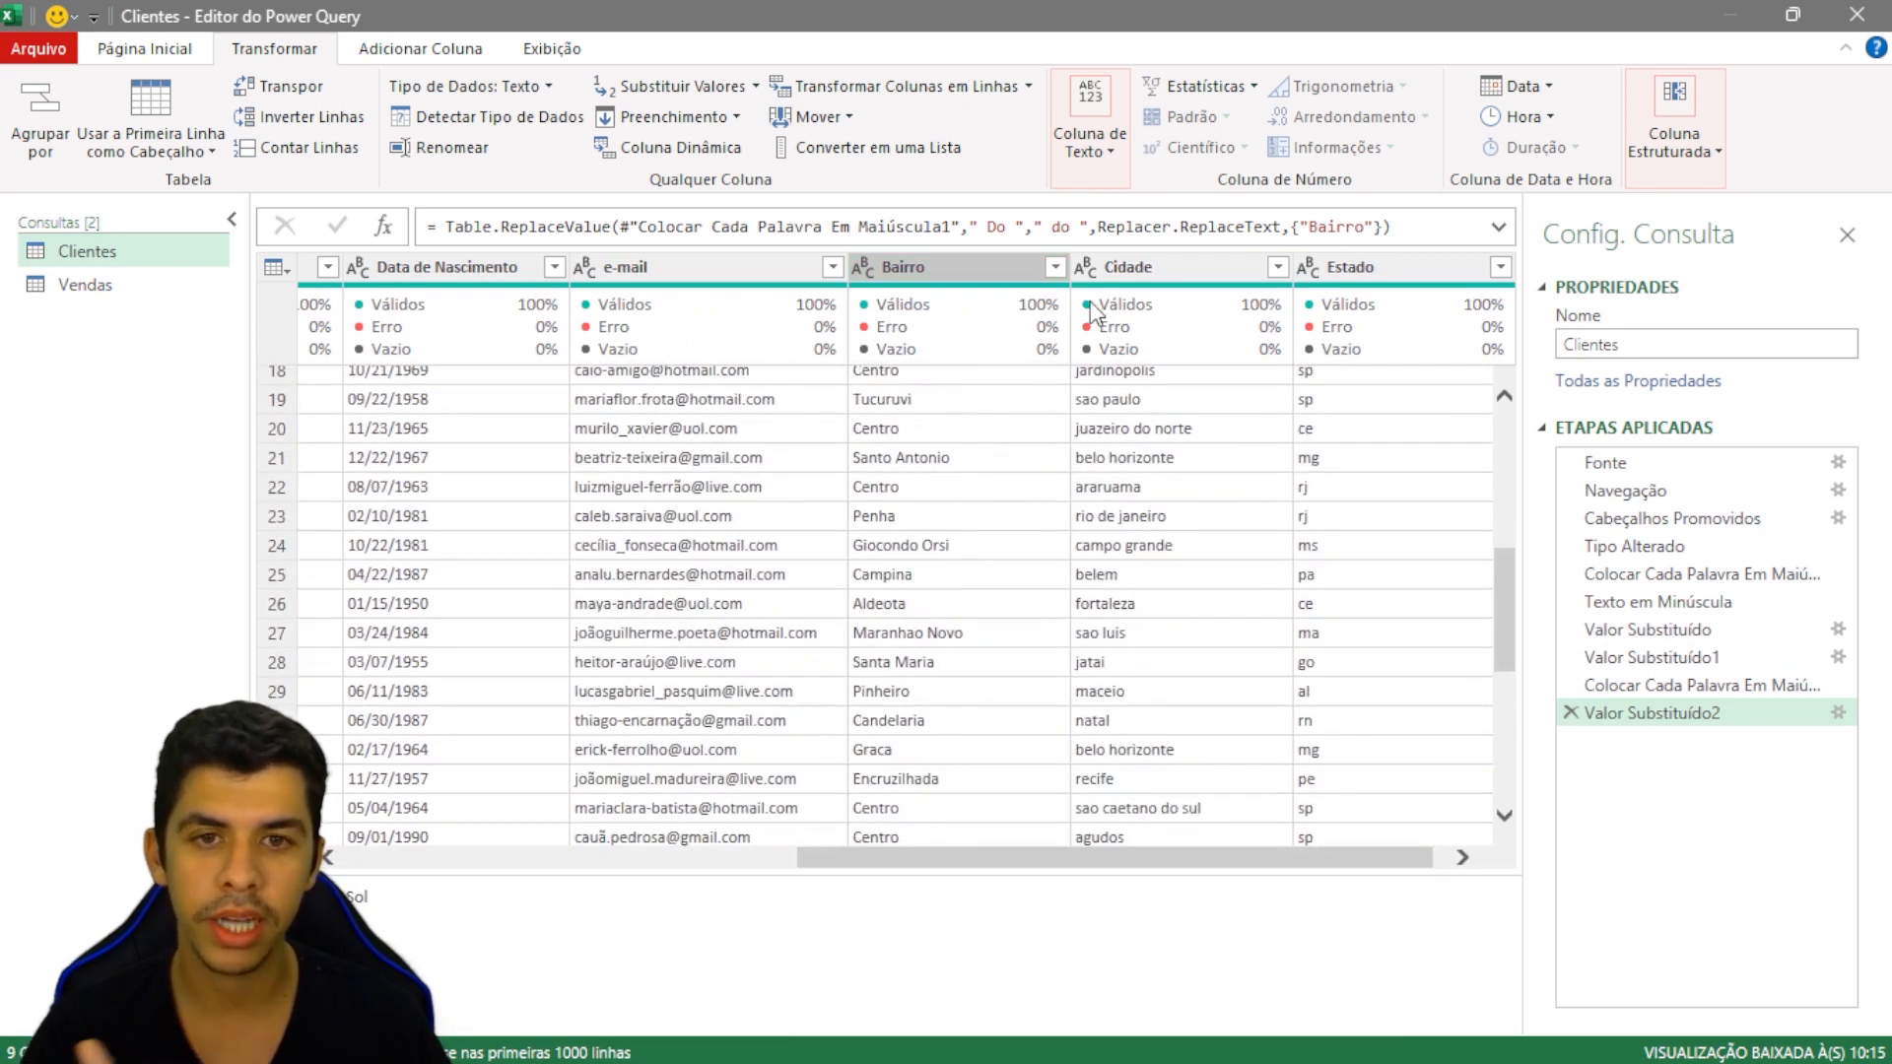
pyautogui.click(1055, 267)
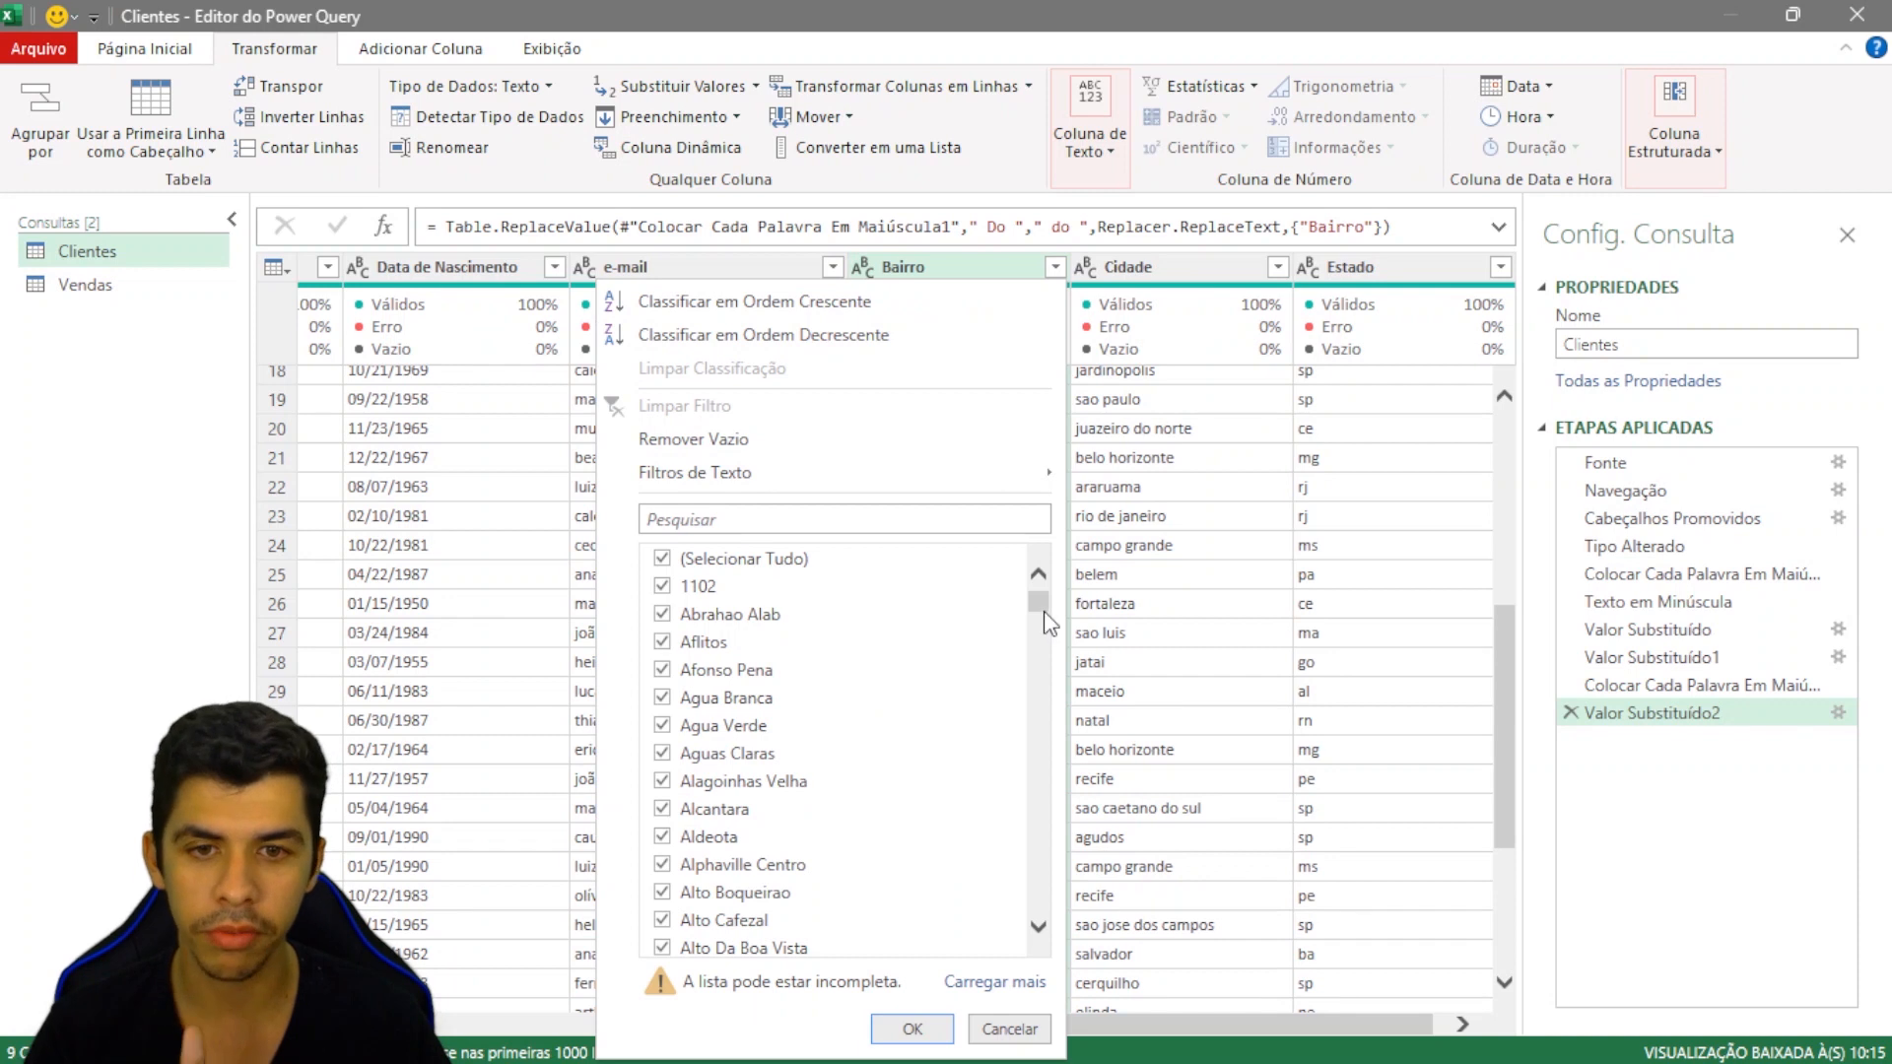
pyautogui.moveTo(1040, 603); pyautogui.dragTo(1043, 872)
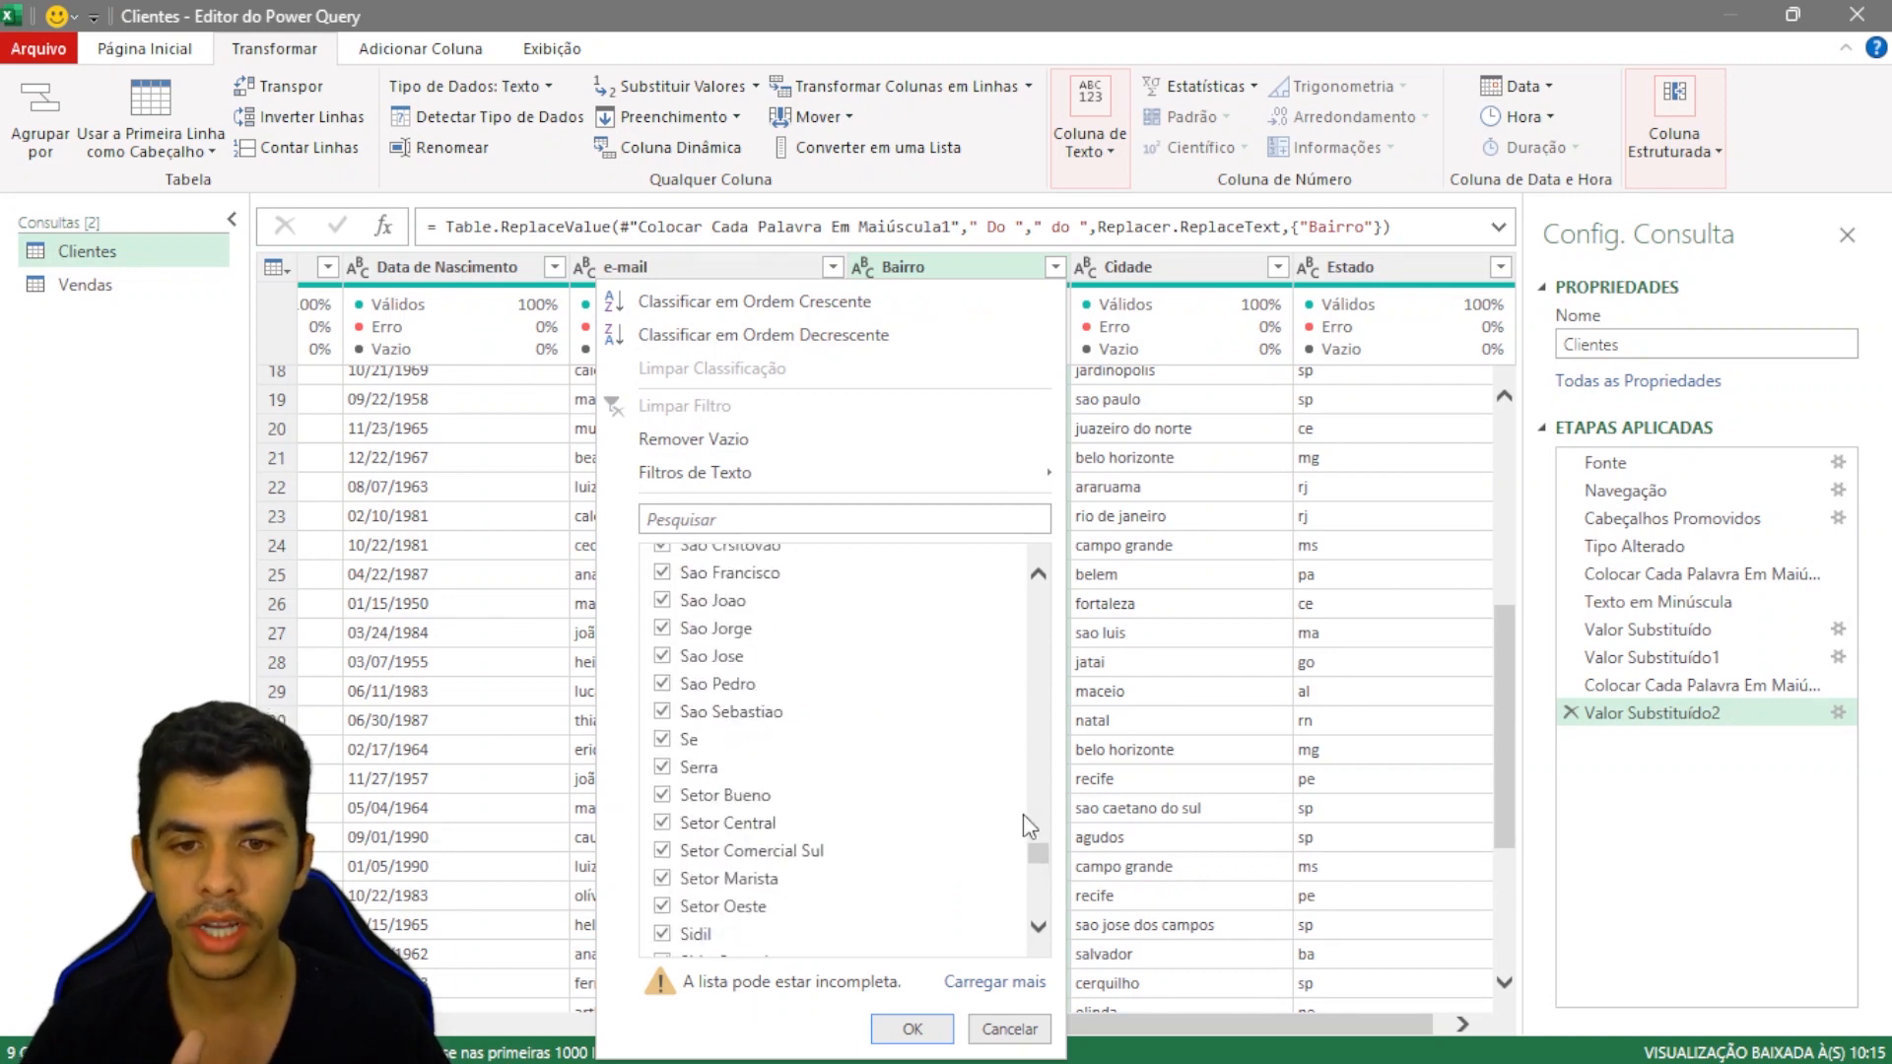
pyautogui.scroll(2, 1023, 814)
pyautogui.click(750, 507)
pyautogui.write('Do')
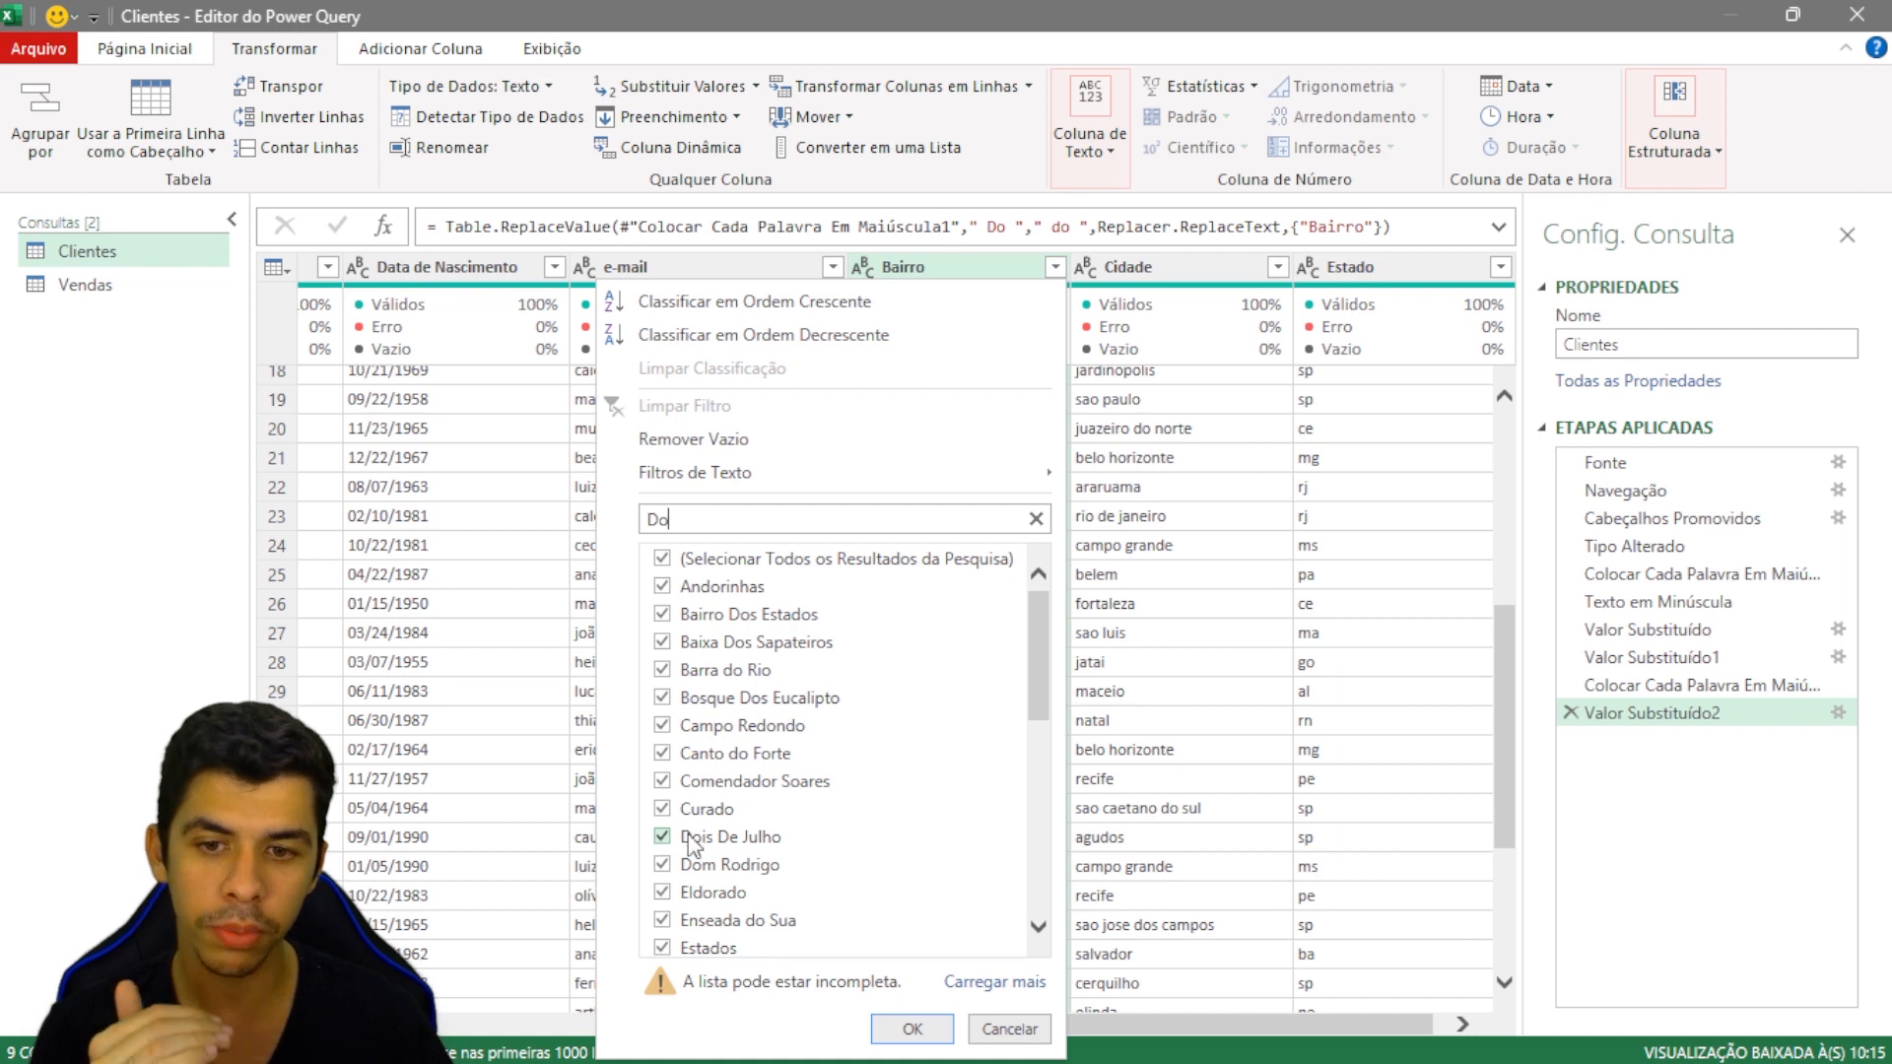
pyautogui.scroll(-1, 700, 884)
pyautogui.scroll(-2, 700, 884)
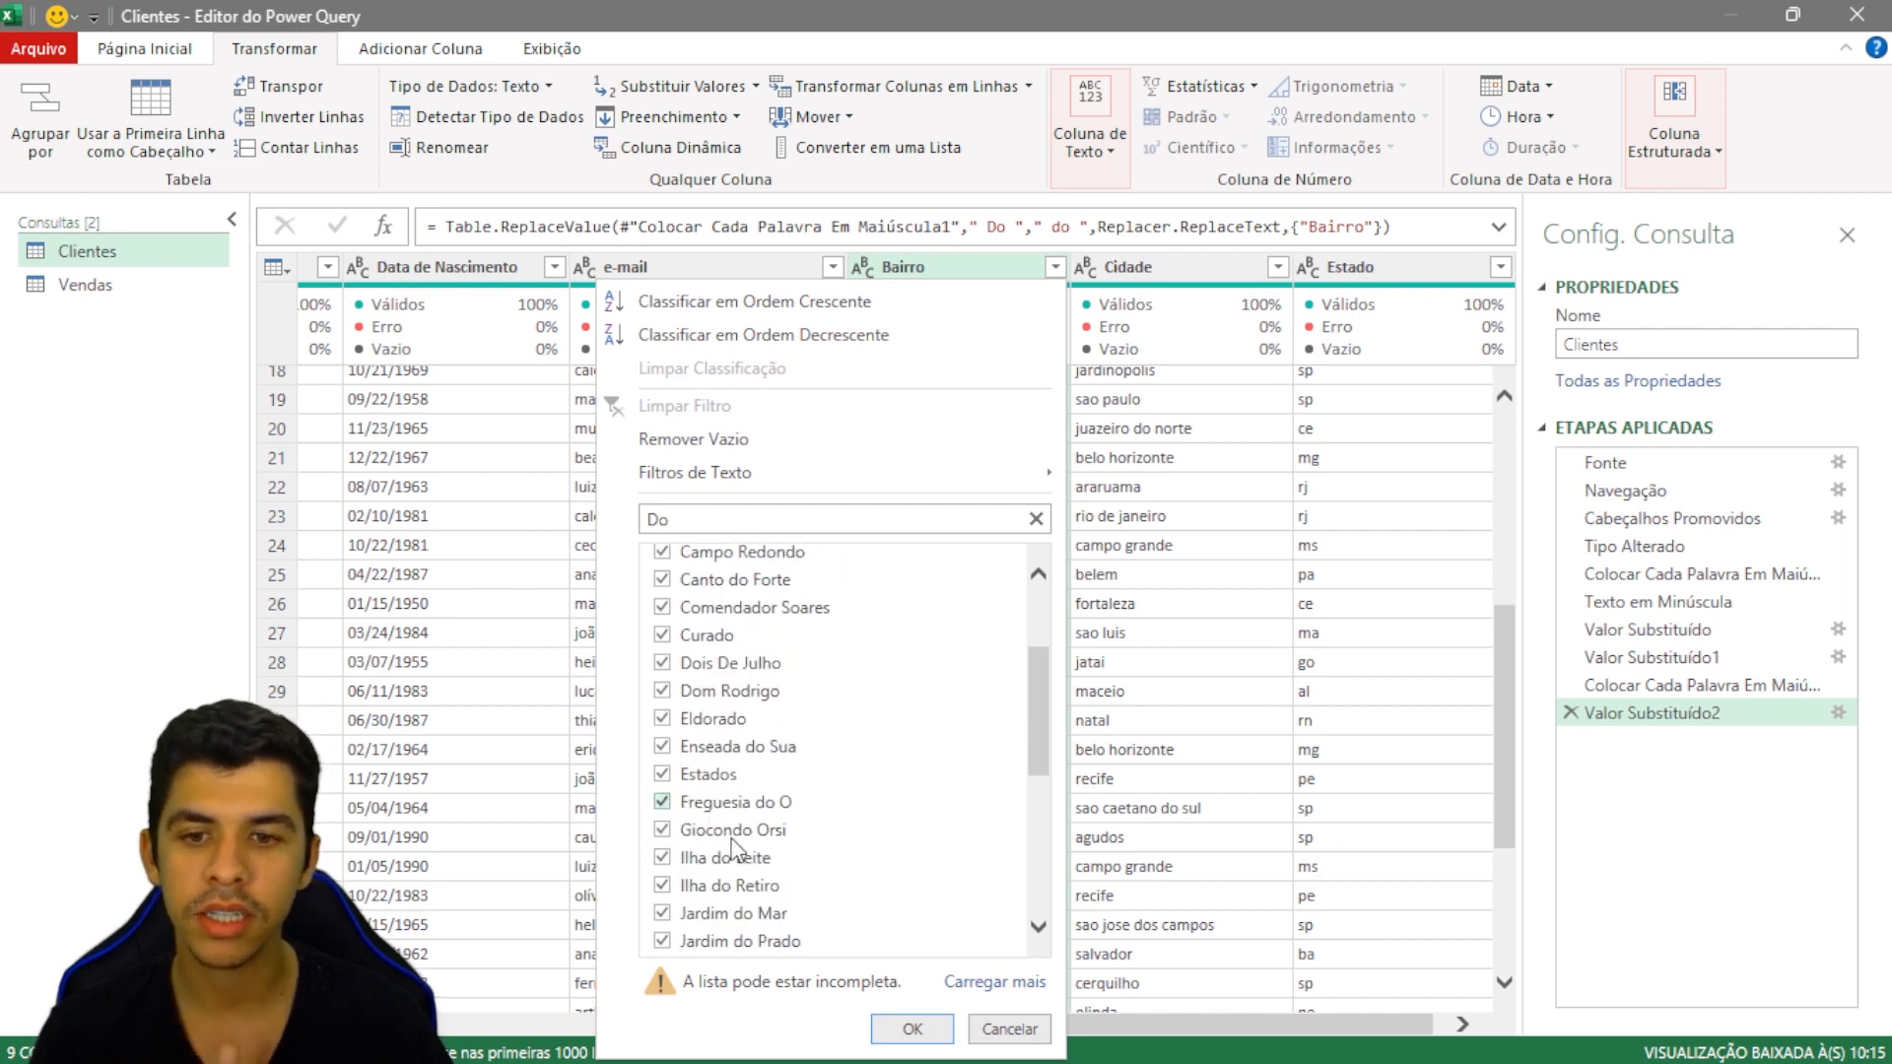
pyautogui.click(1023, 1036)
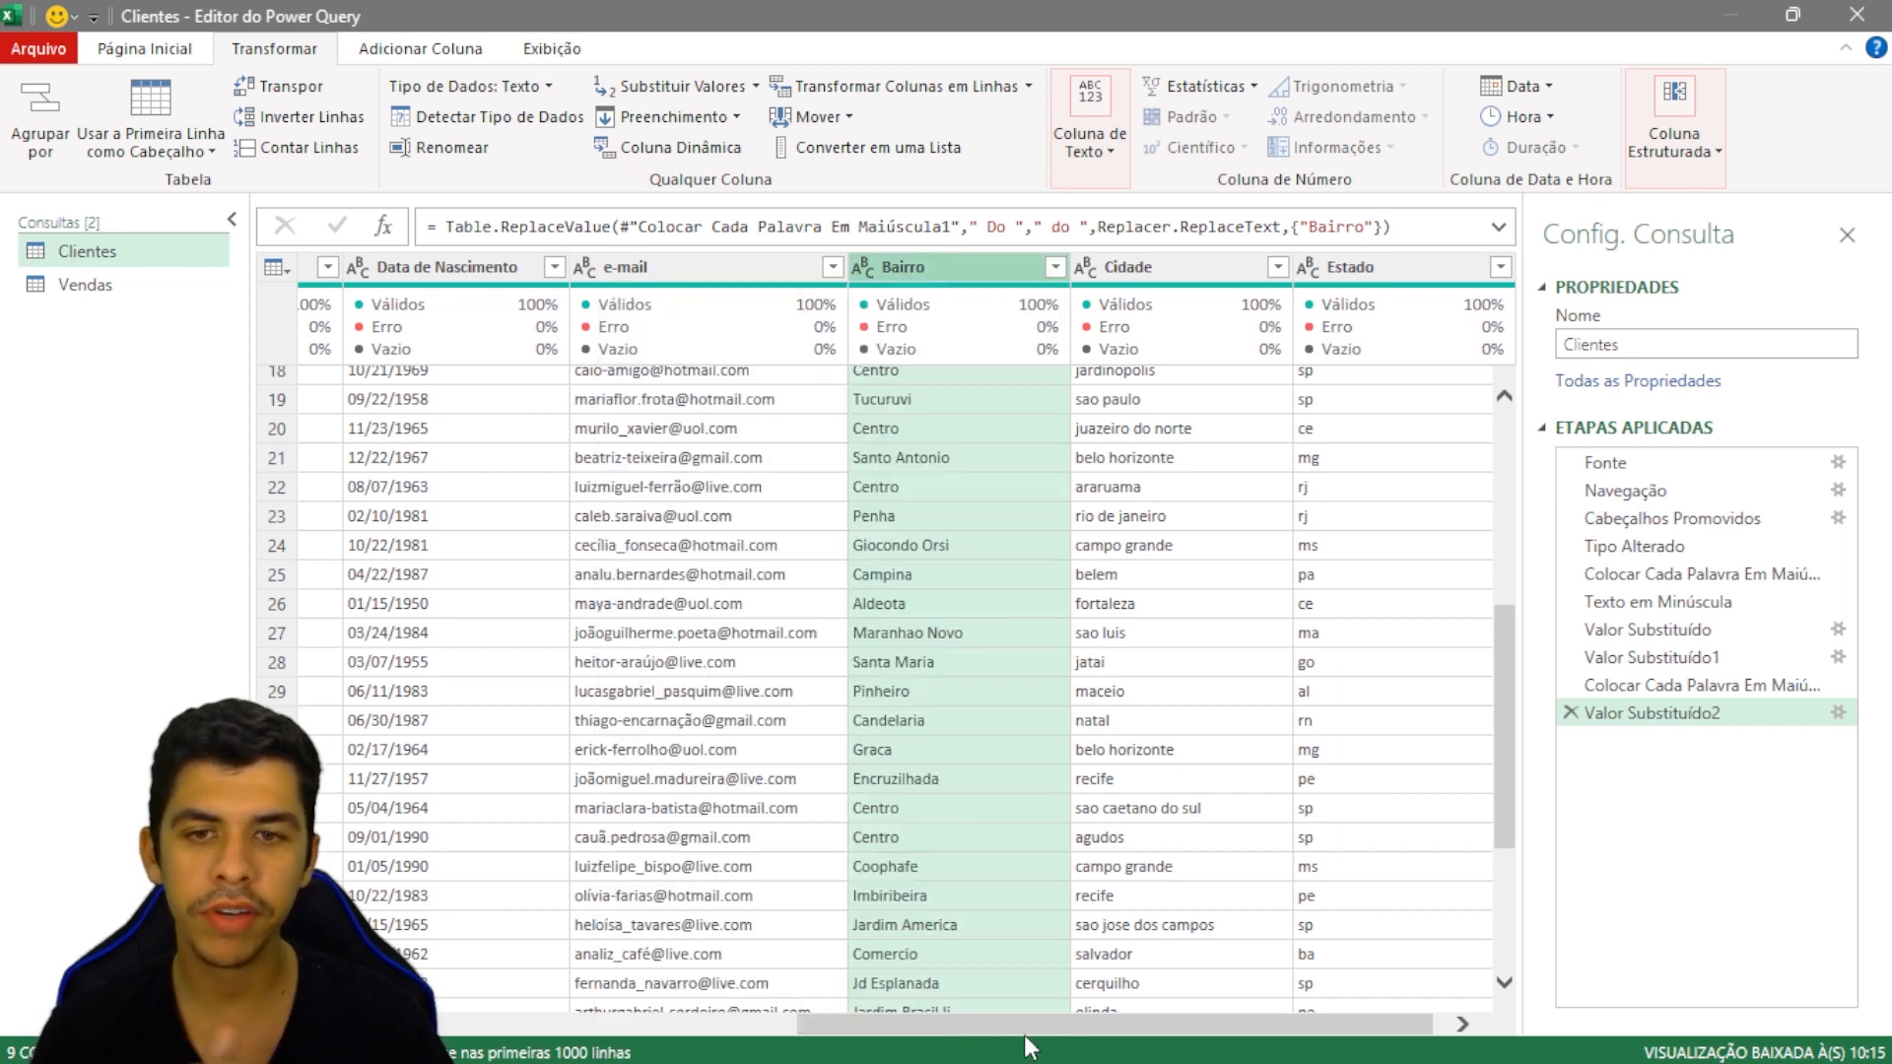
pyautogui.scroll(1, 956, 625)
pyautogui.scroll(3, 956, 628)
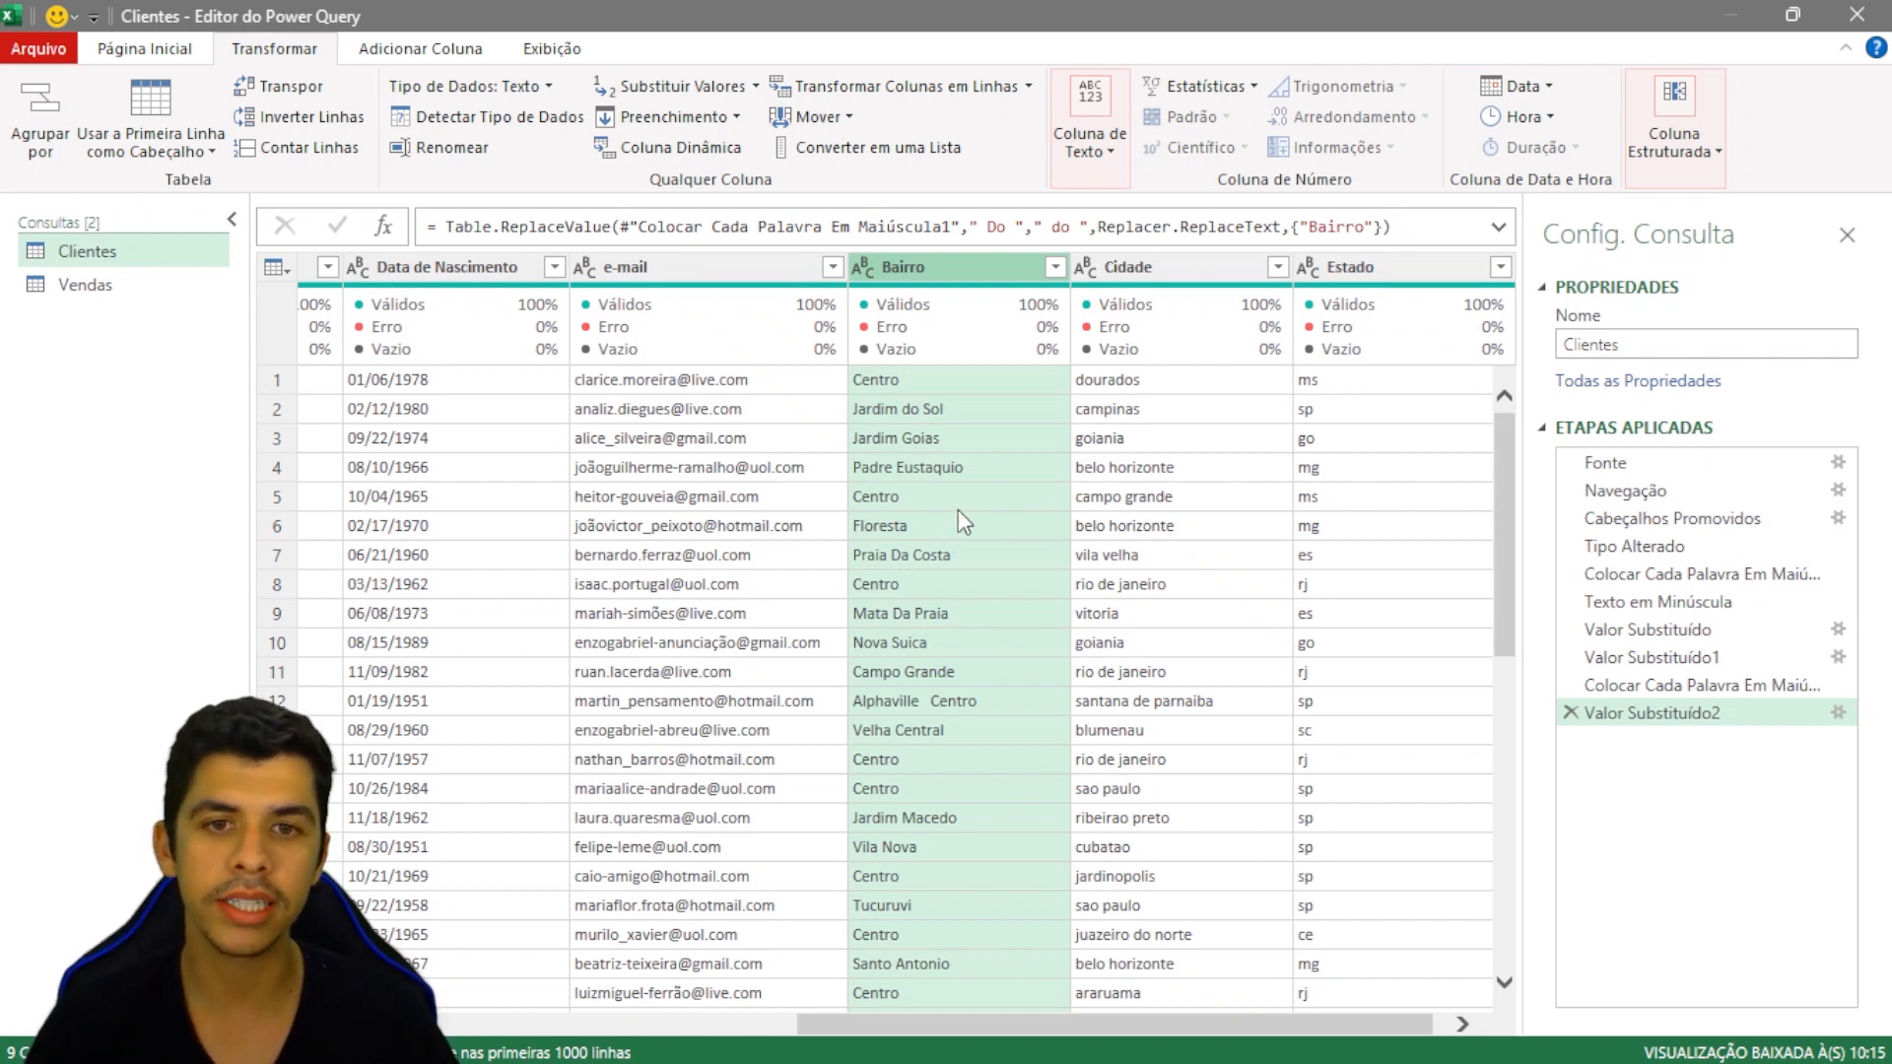
# Step: Transform the Cidade column so that each word is capitalized
pyautogui.click(1175, 276)
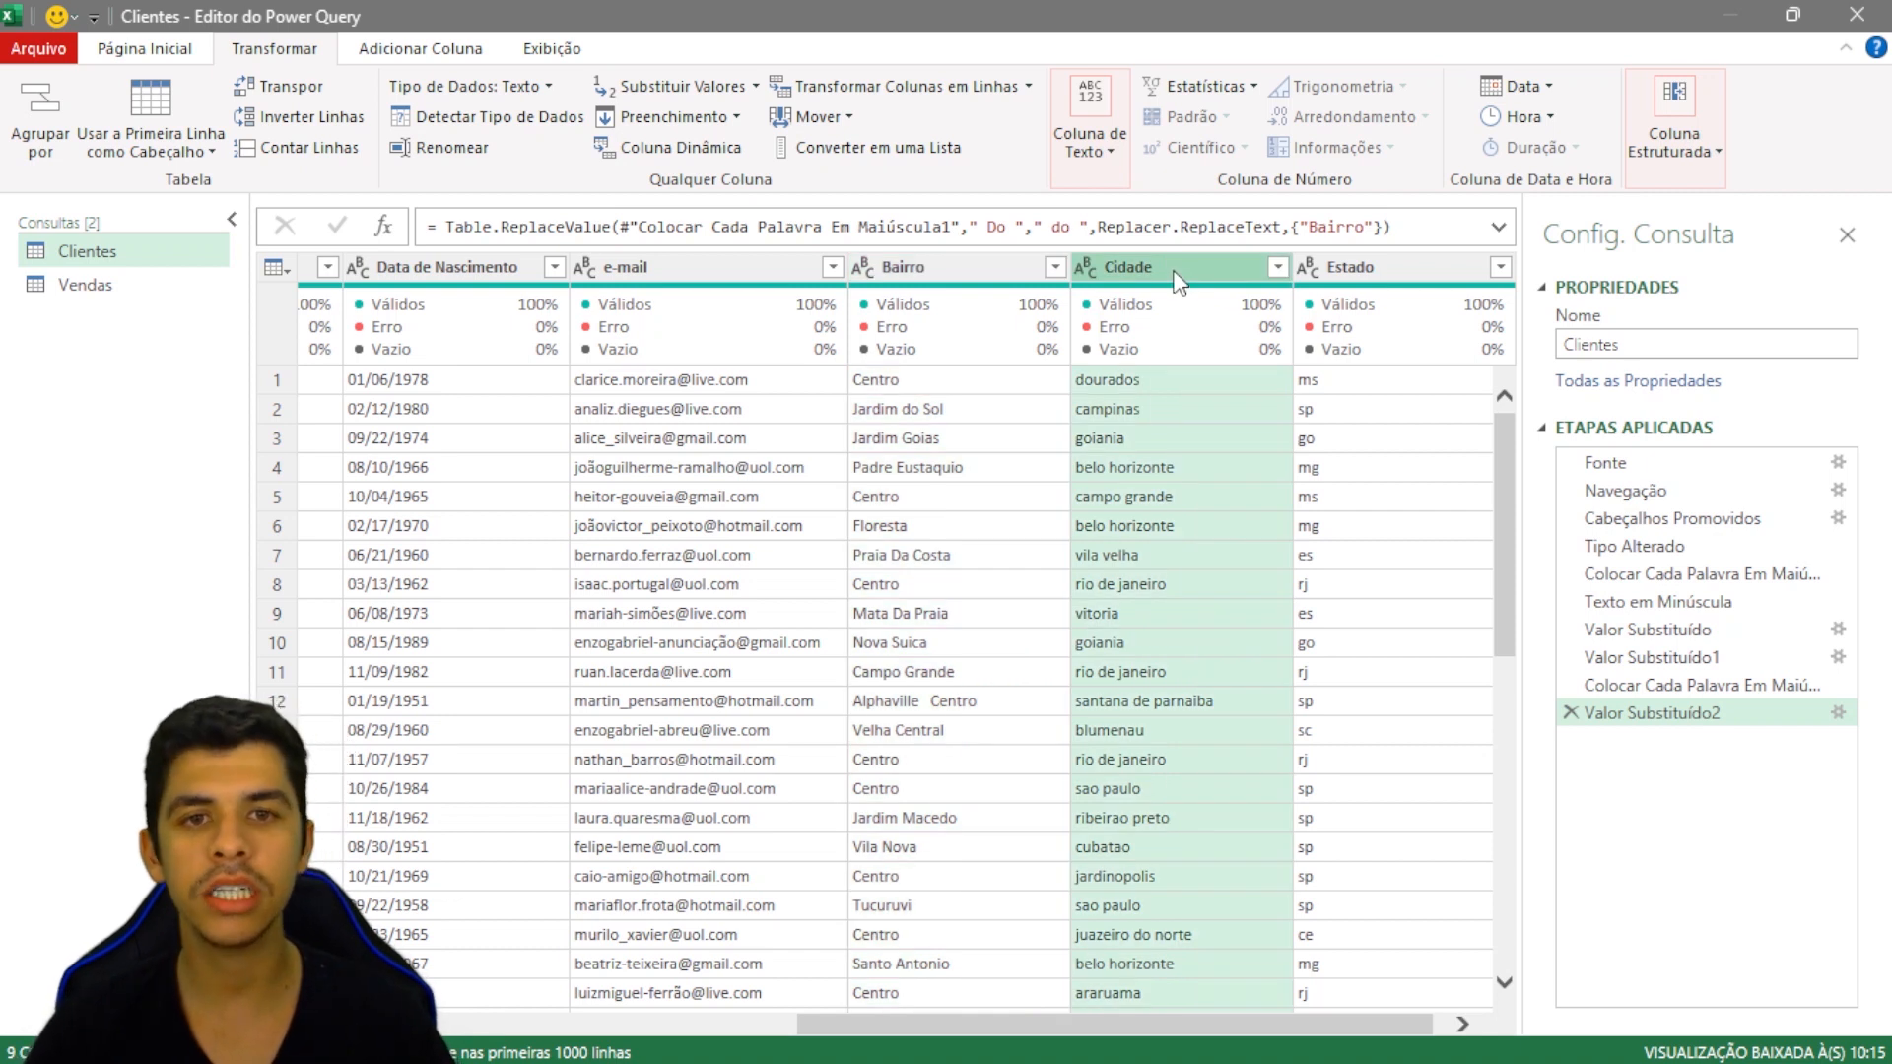
pyautogui.click(1111, 140)
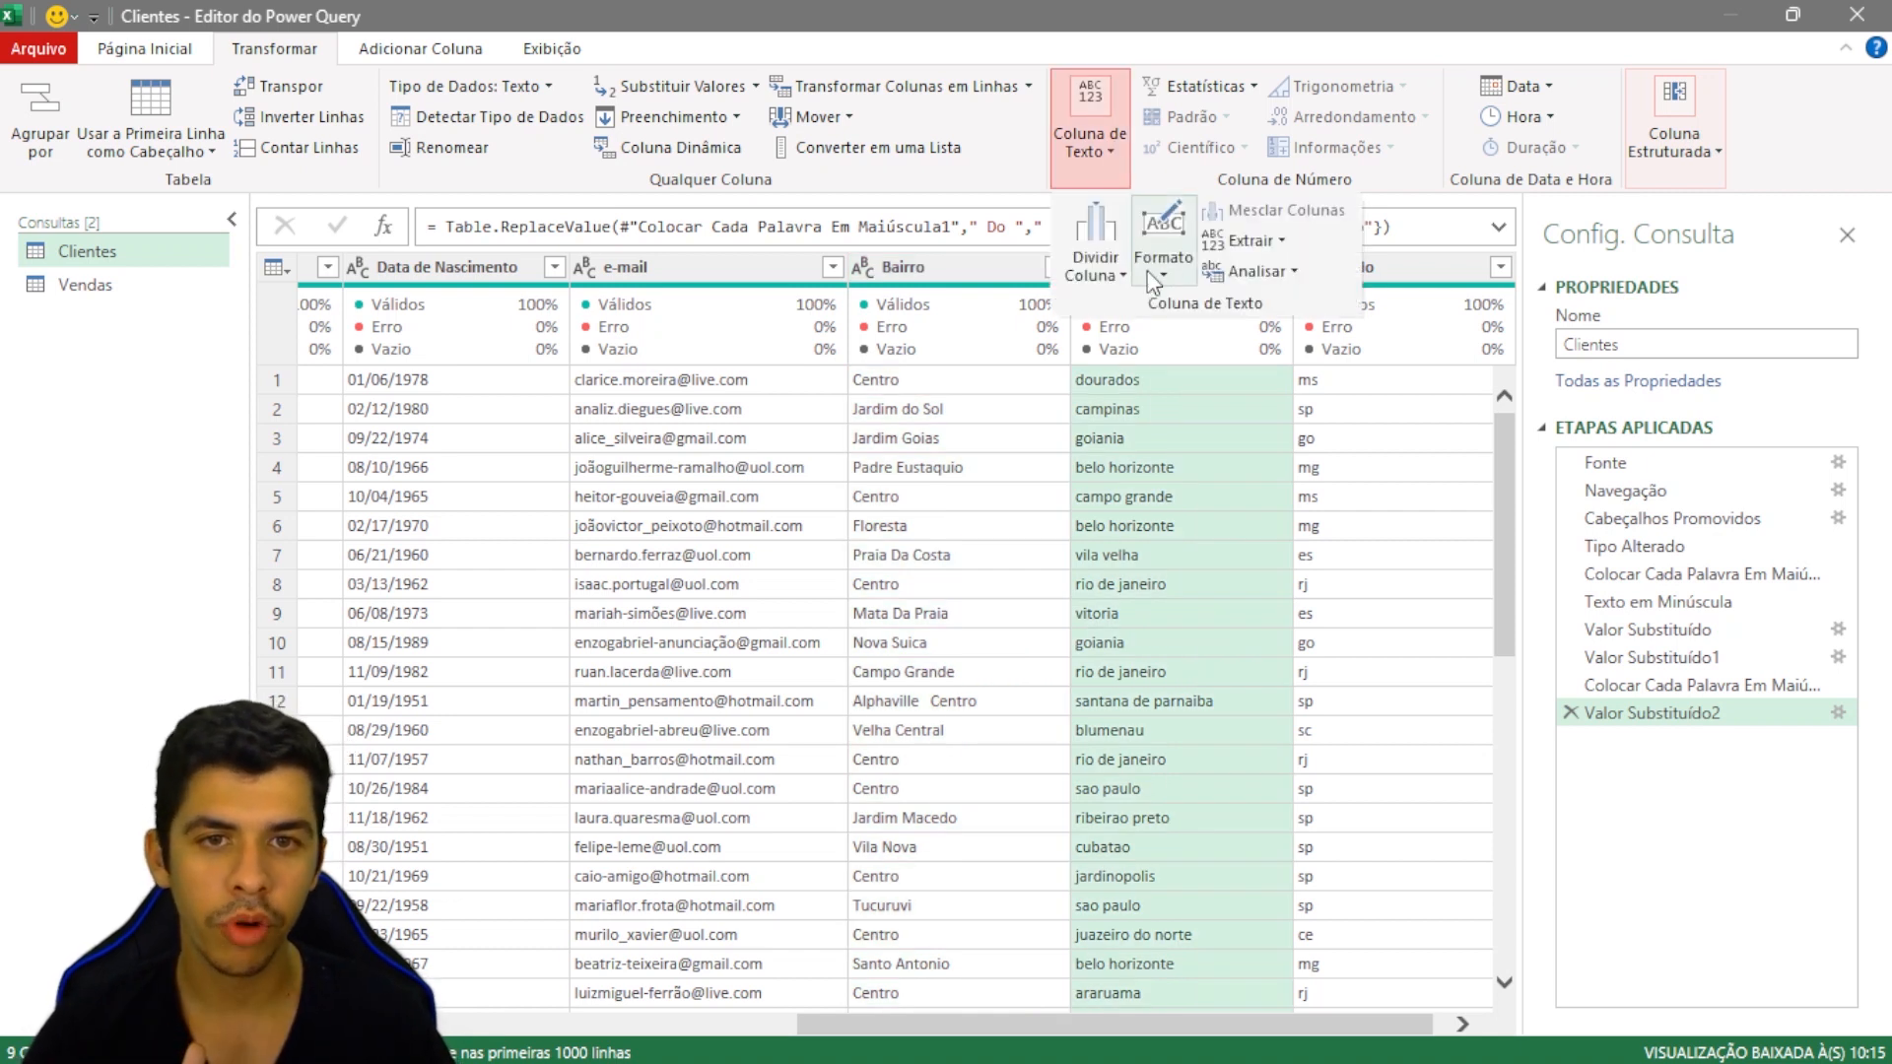
pyautogui.click(1148, 257)
pyautogui.click(1114, 162)
pyautogui.click(1158, 259)
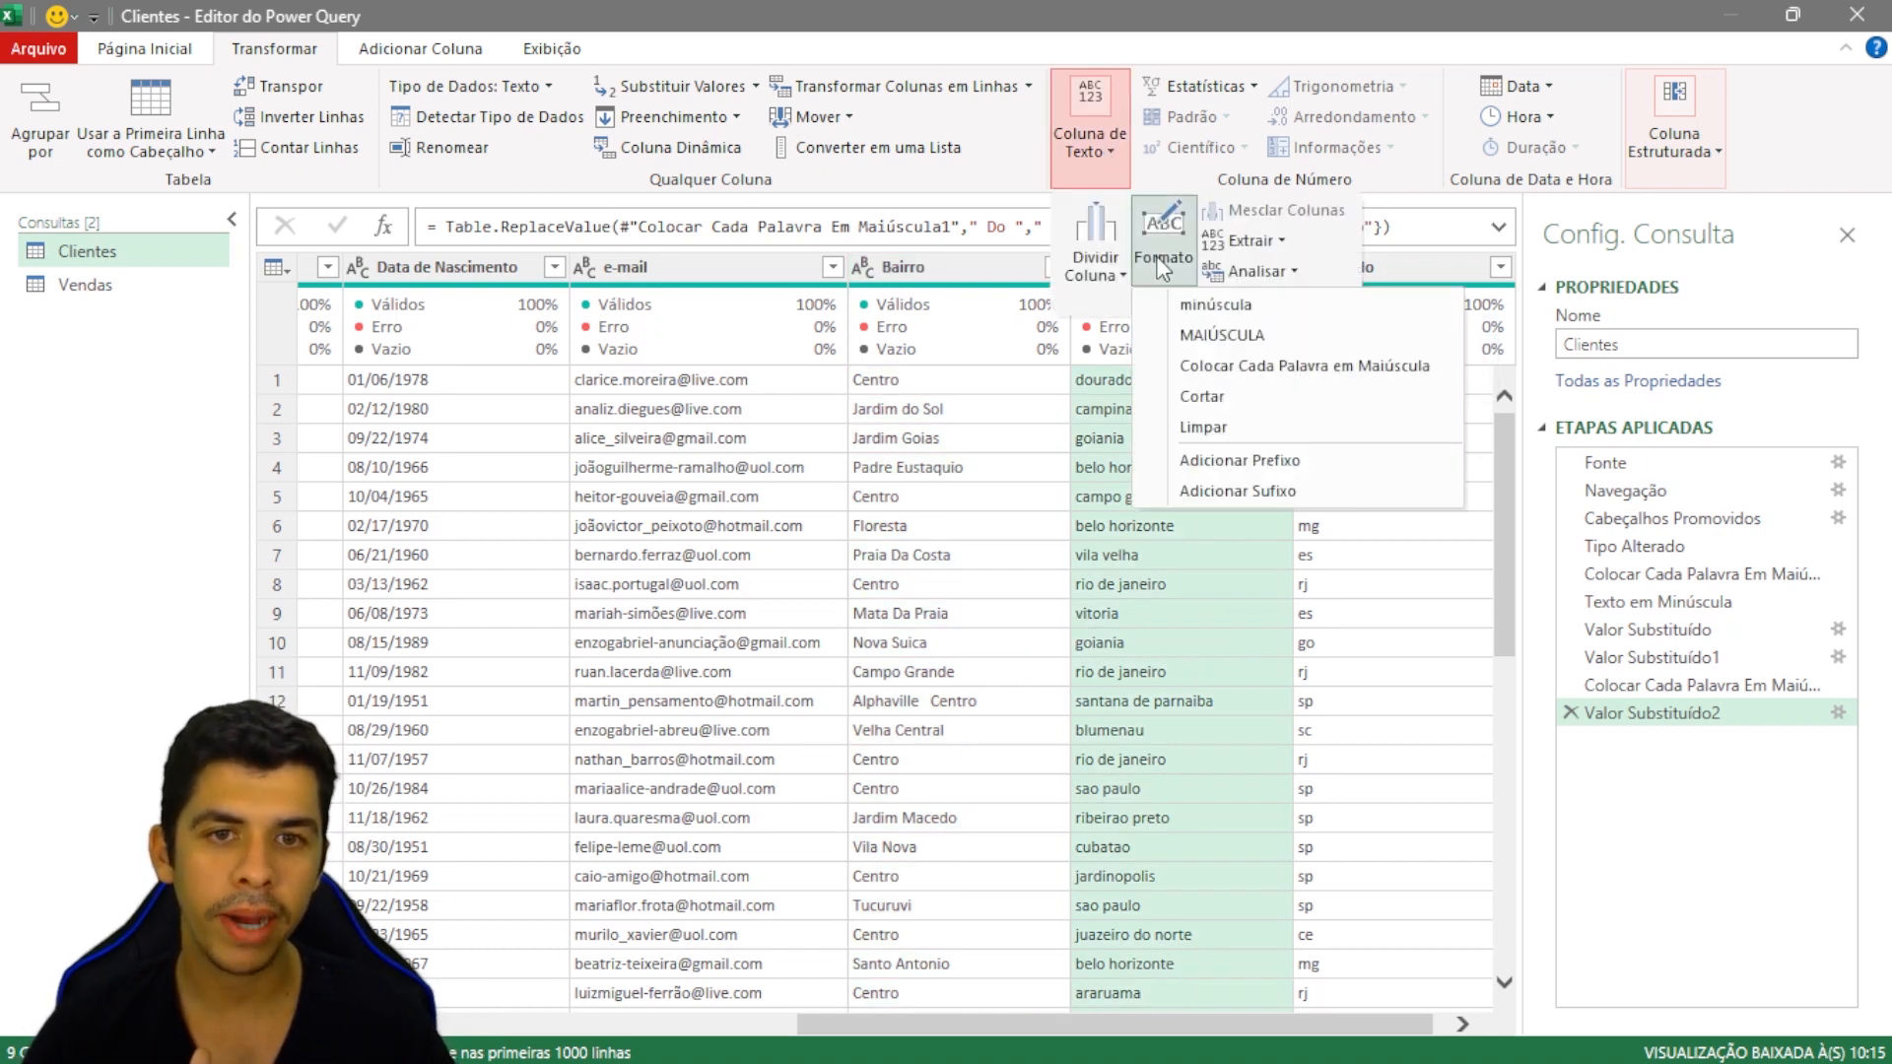
pyautogui.click(1227, 366)
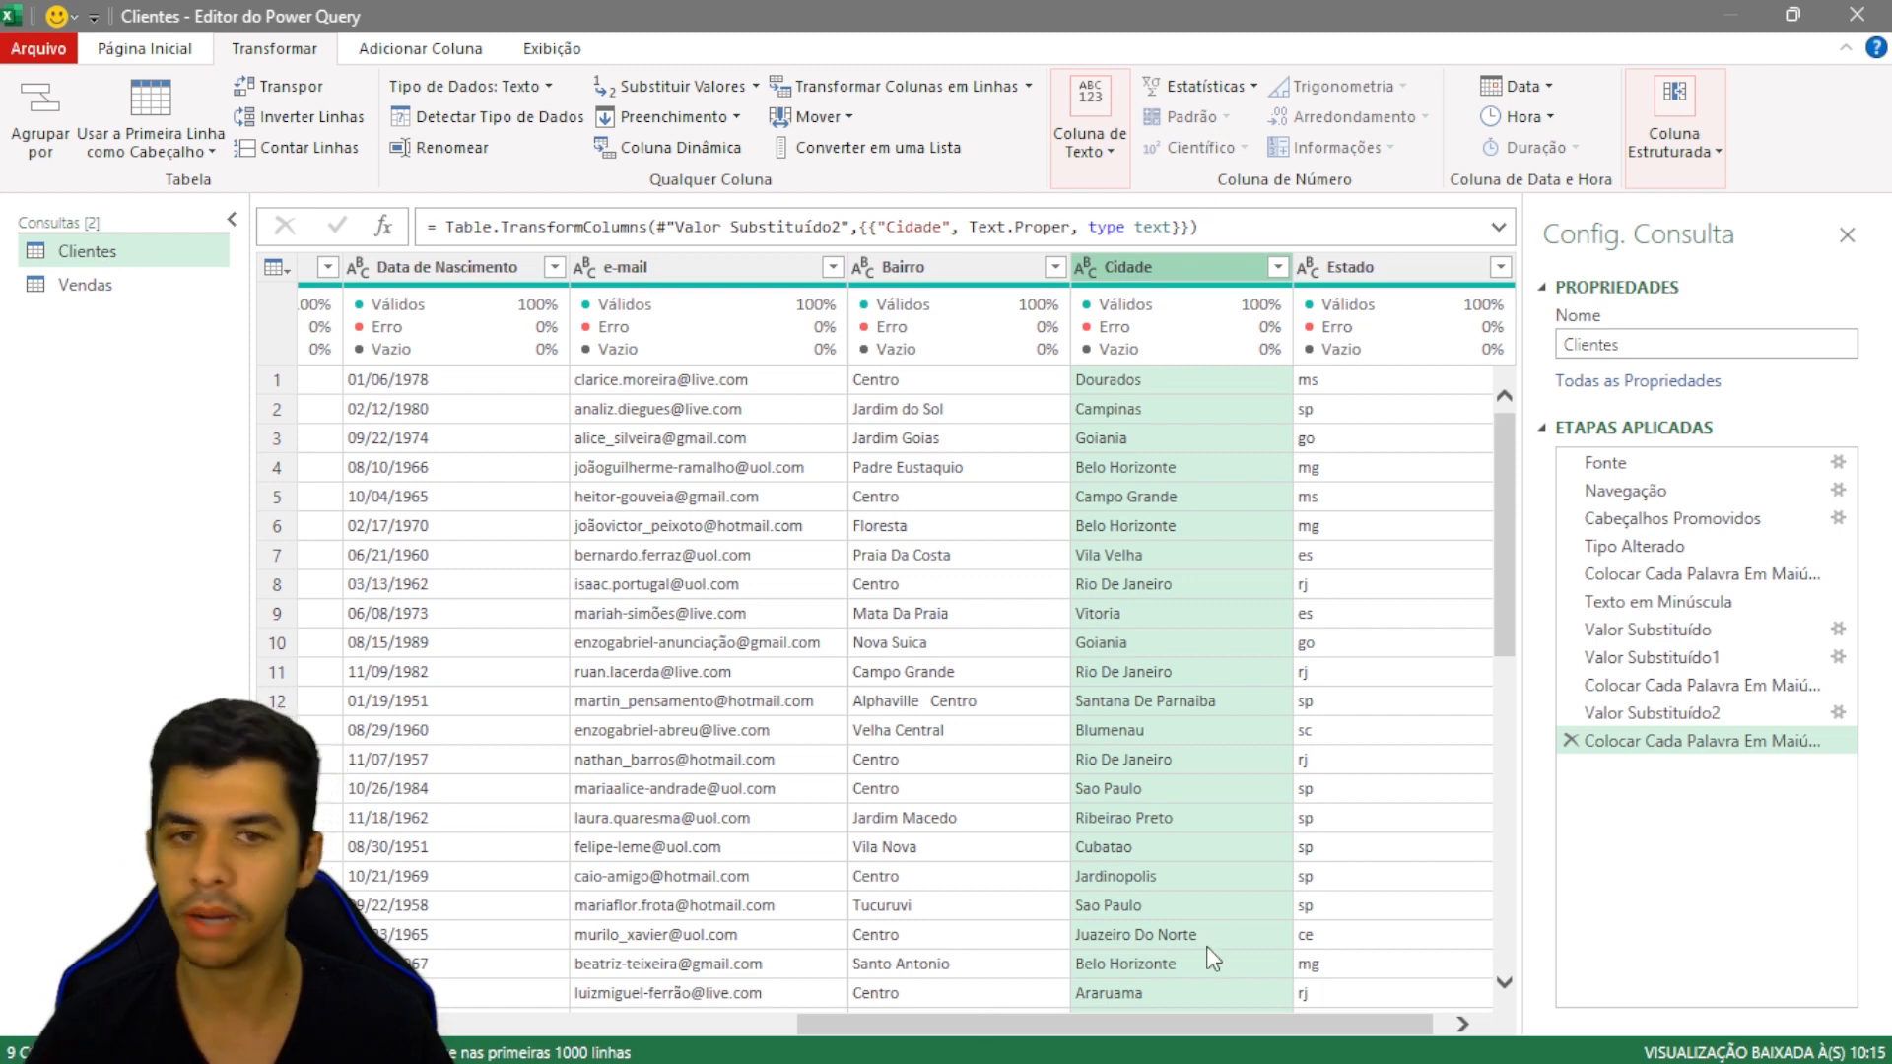
# Step: Convert the state abbreviations in the Estado column to uppercase
pyautogui.click(1437, 264)
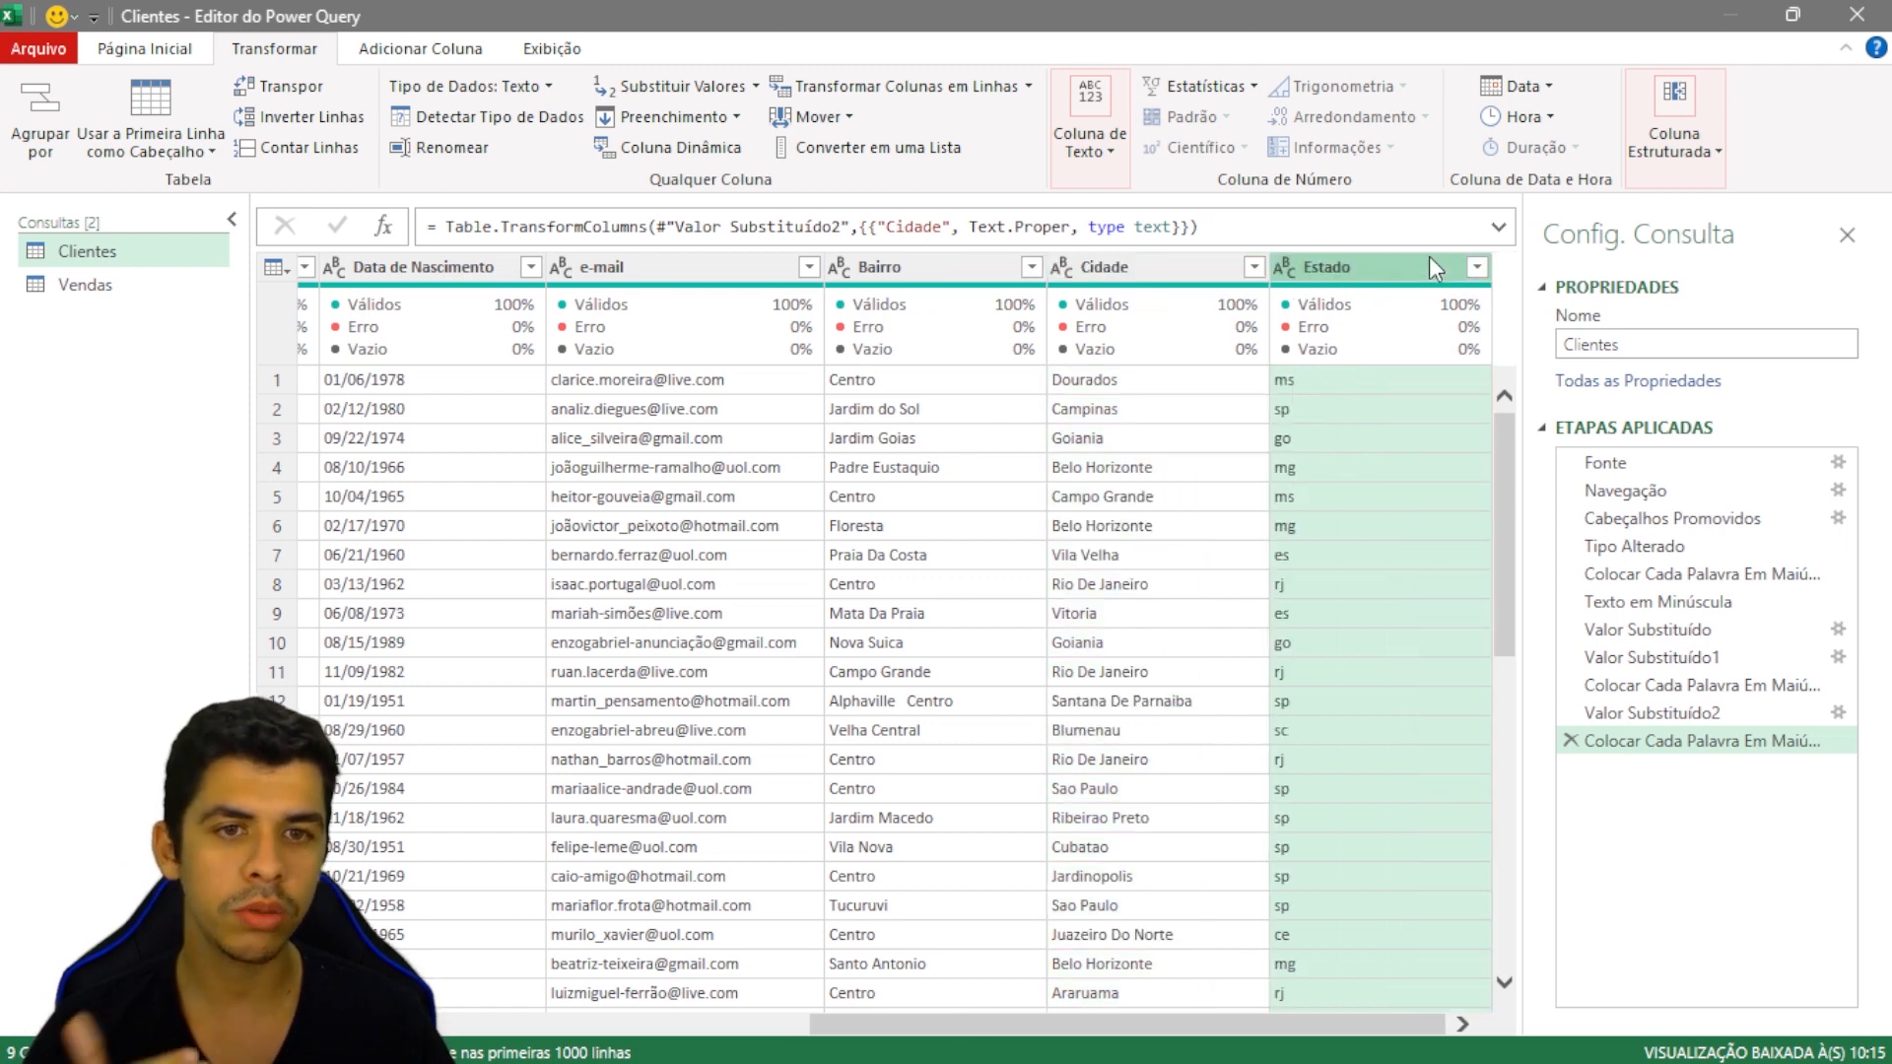
pyautogui.moveTo(1343, 361)
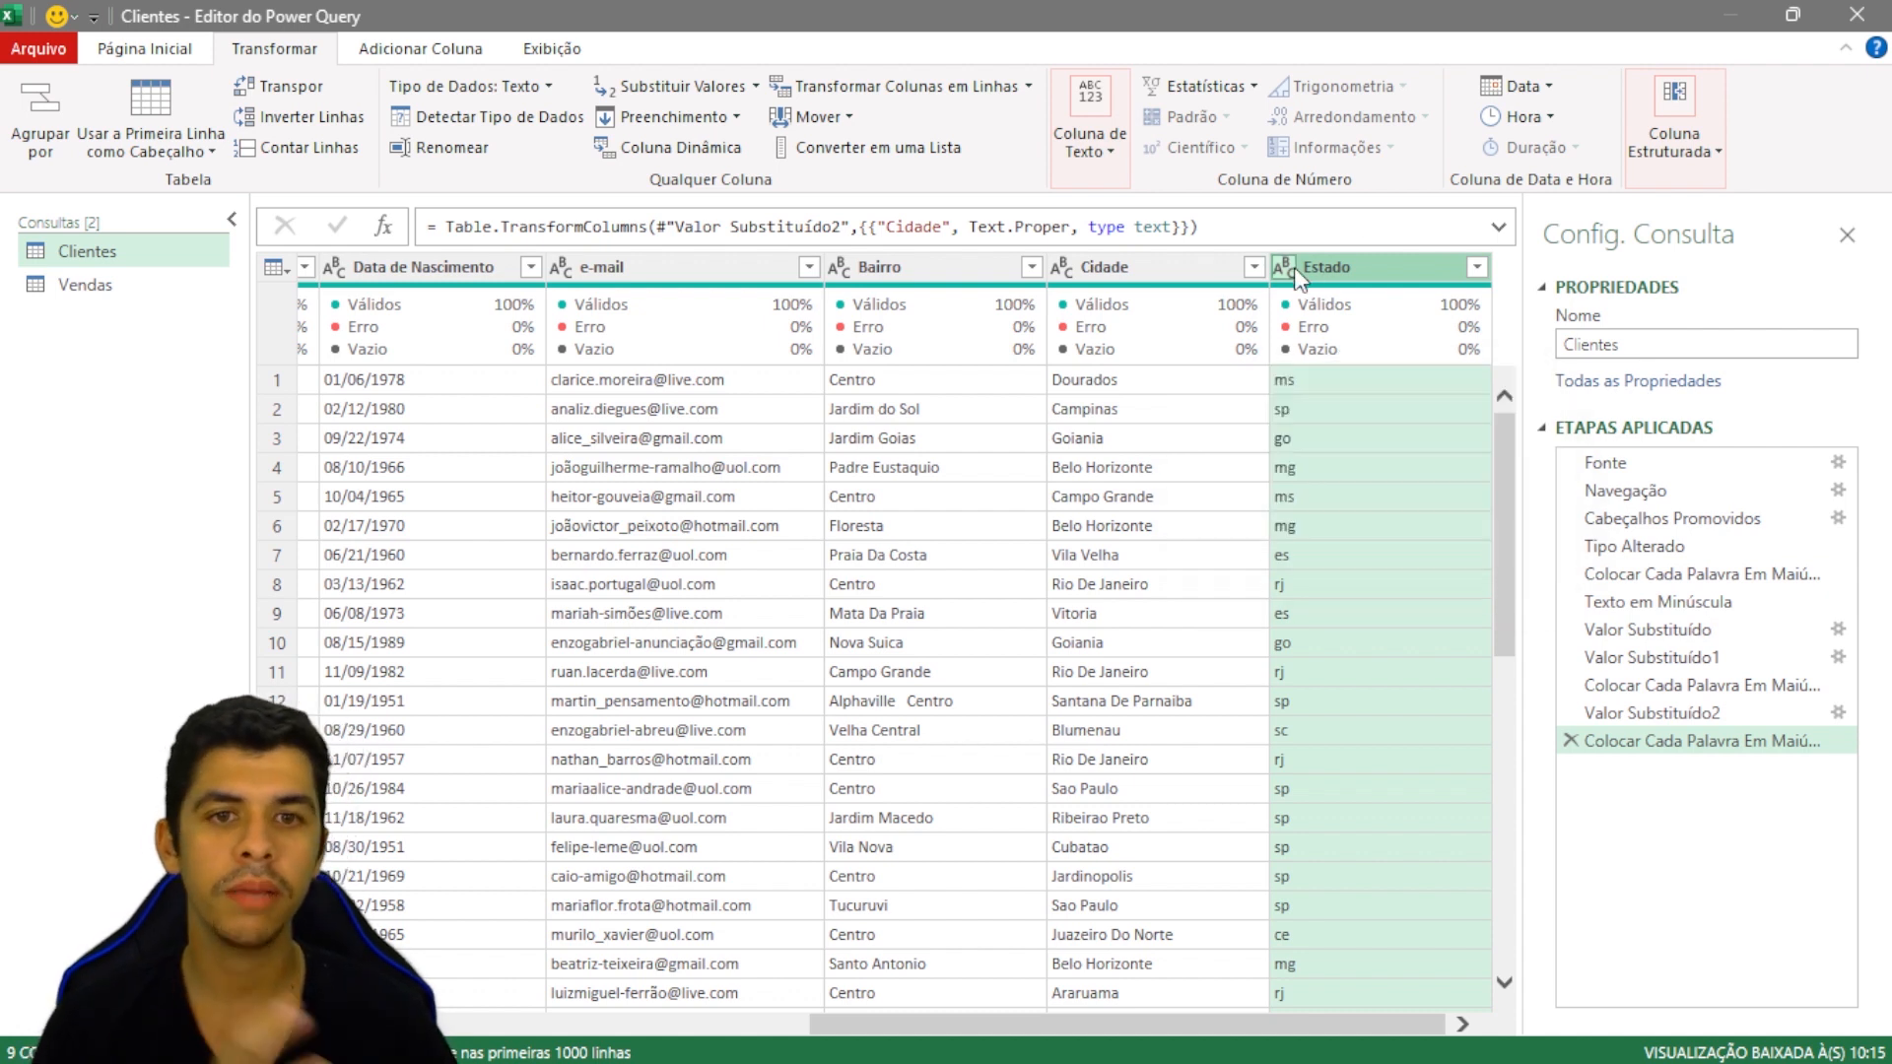
pyautogui.click(1103, 147)
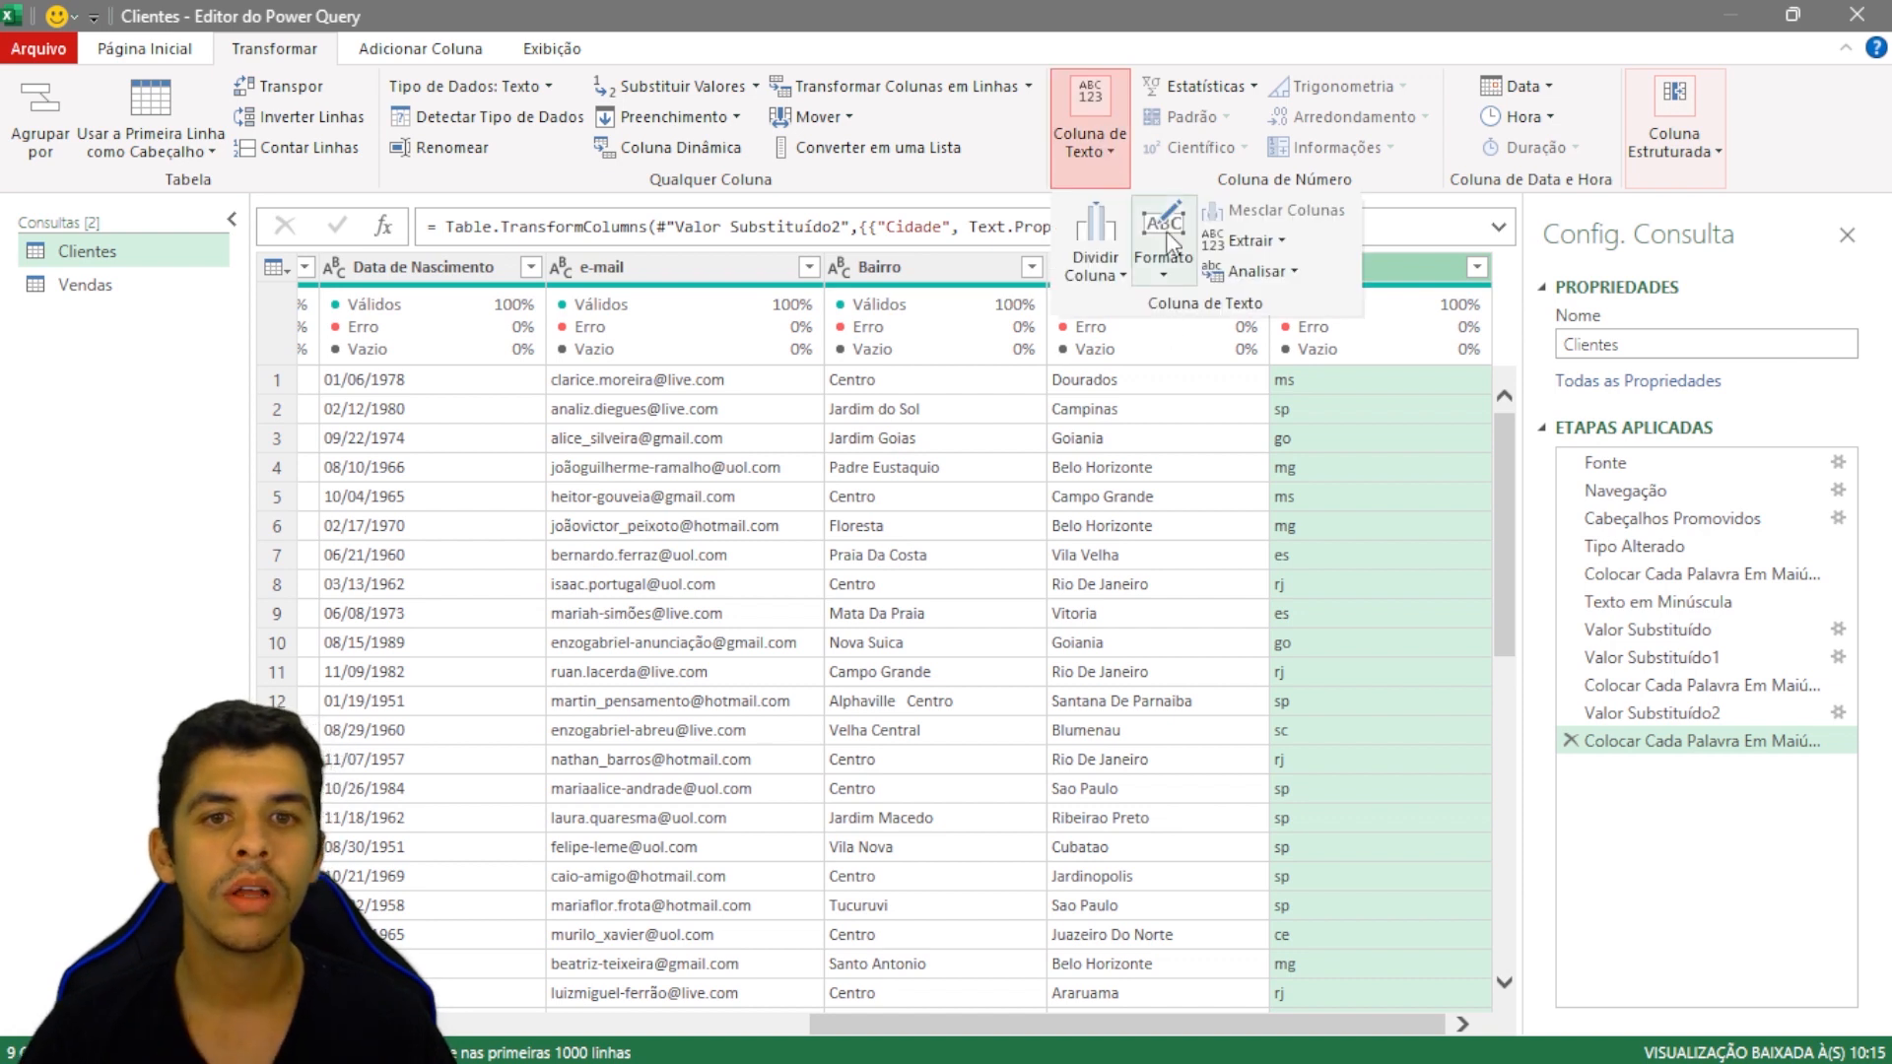
pyautogui.click(1166, 264)
pyautogui.click(1207, 333)
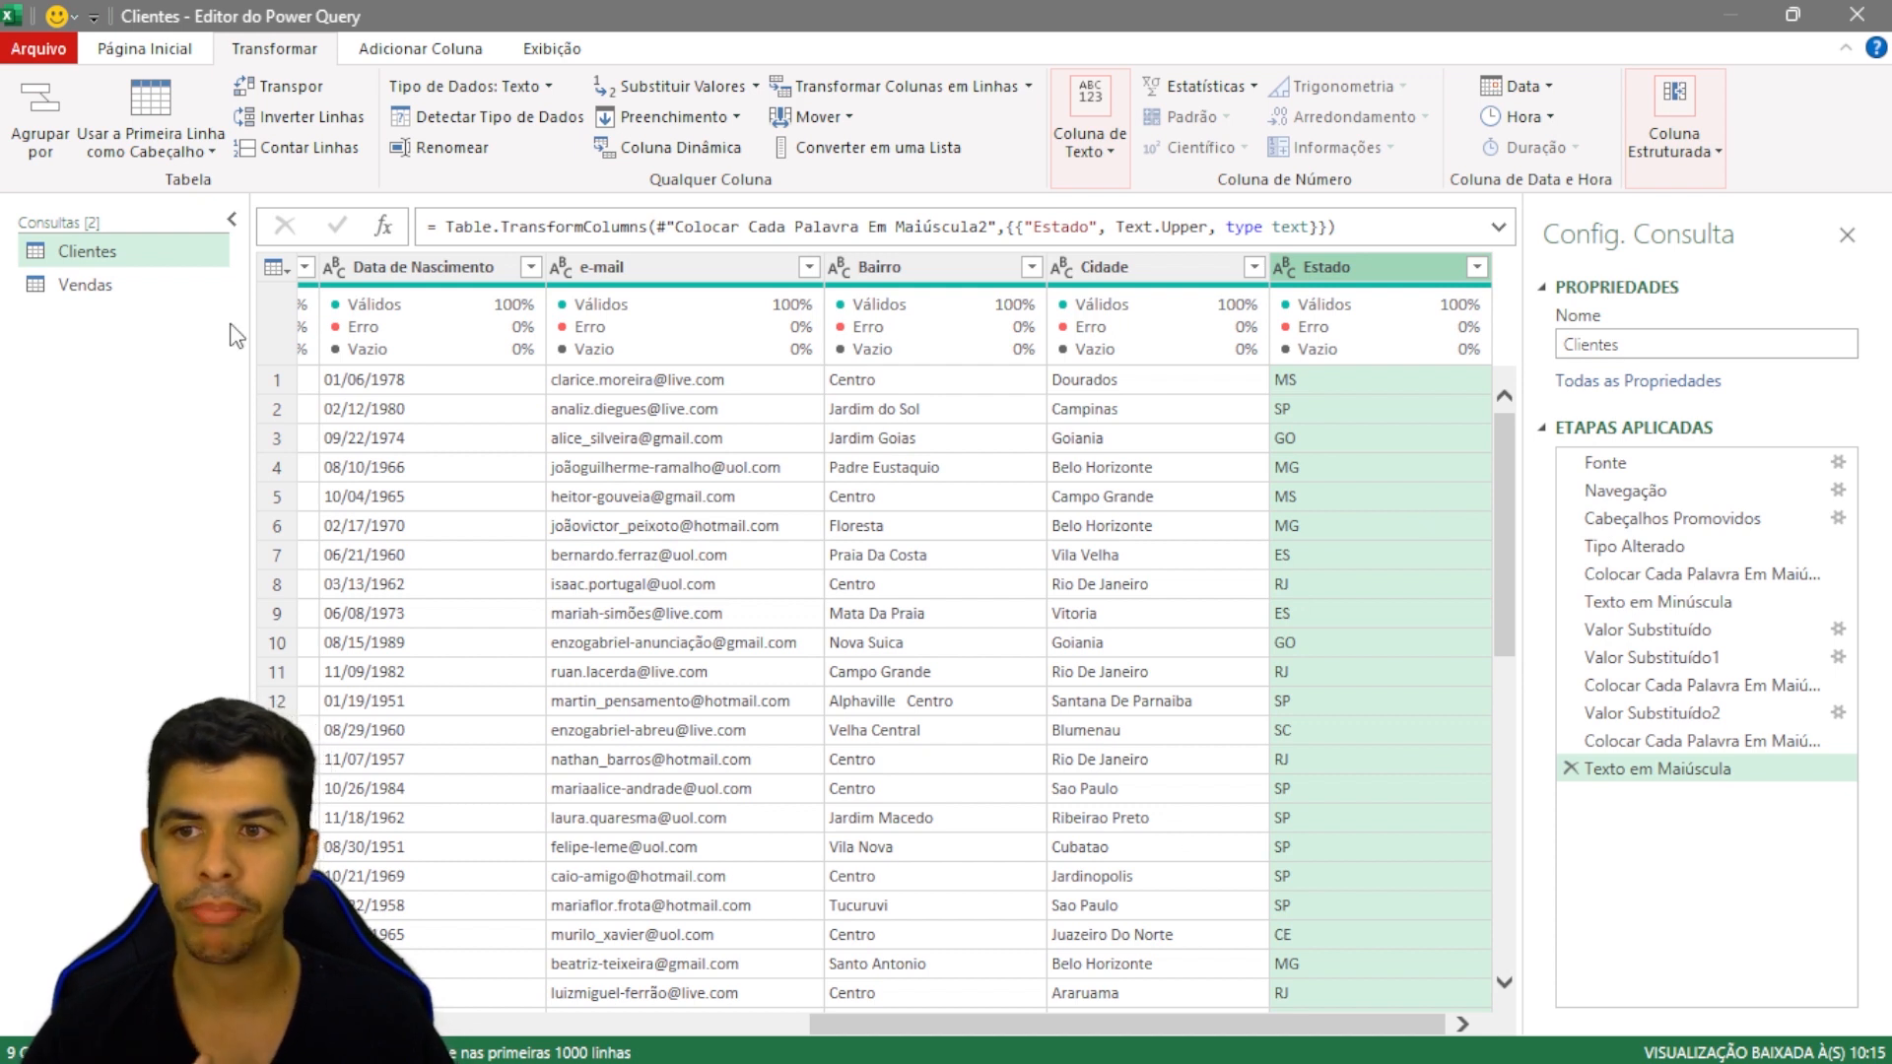
# Step: Look through the Filme column of the Vendas query for numeric entries and set its data type to Texto
pyautogui.click(108, 293)
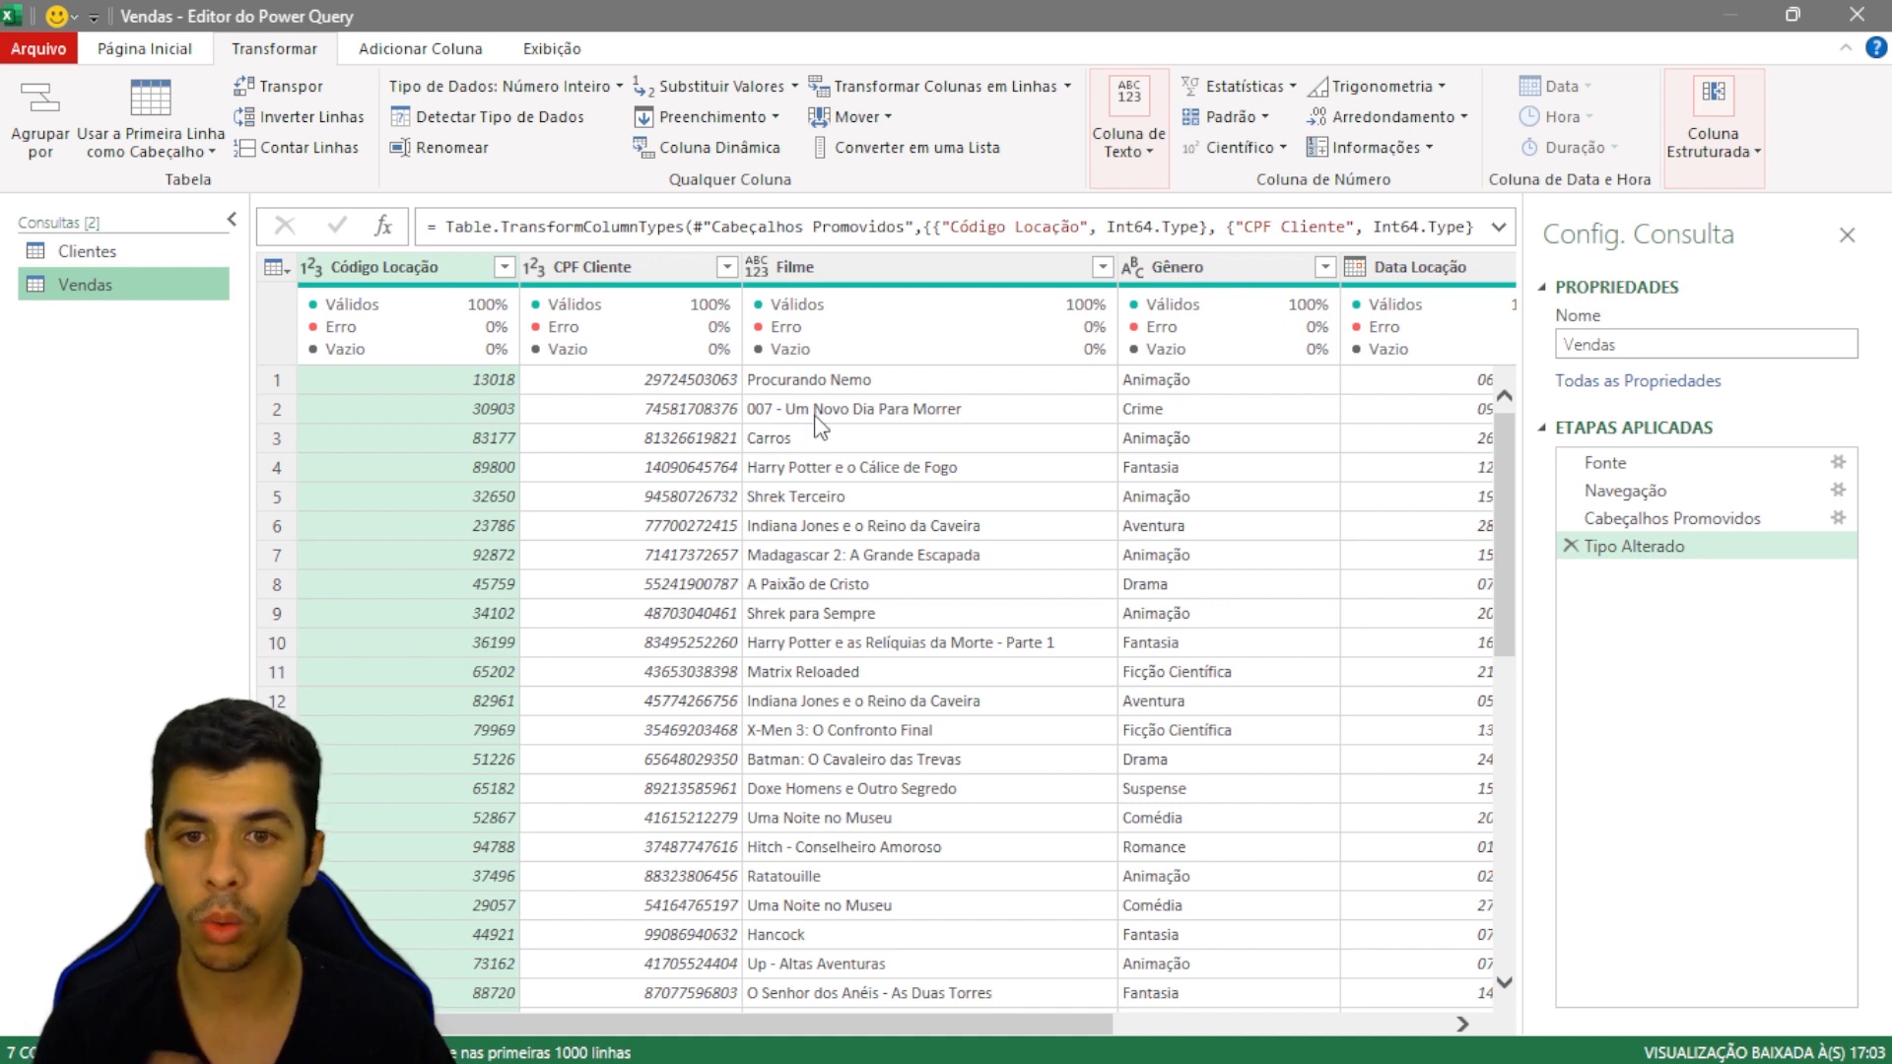
pyautogui.scroll(-5, 826, 549)
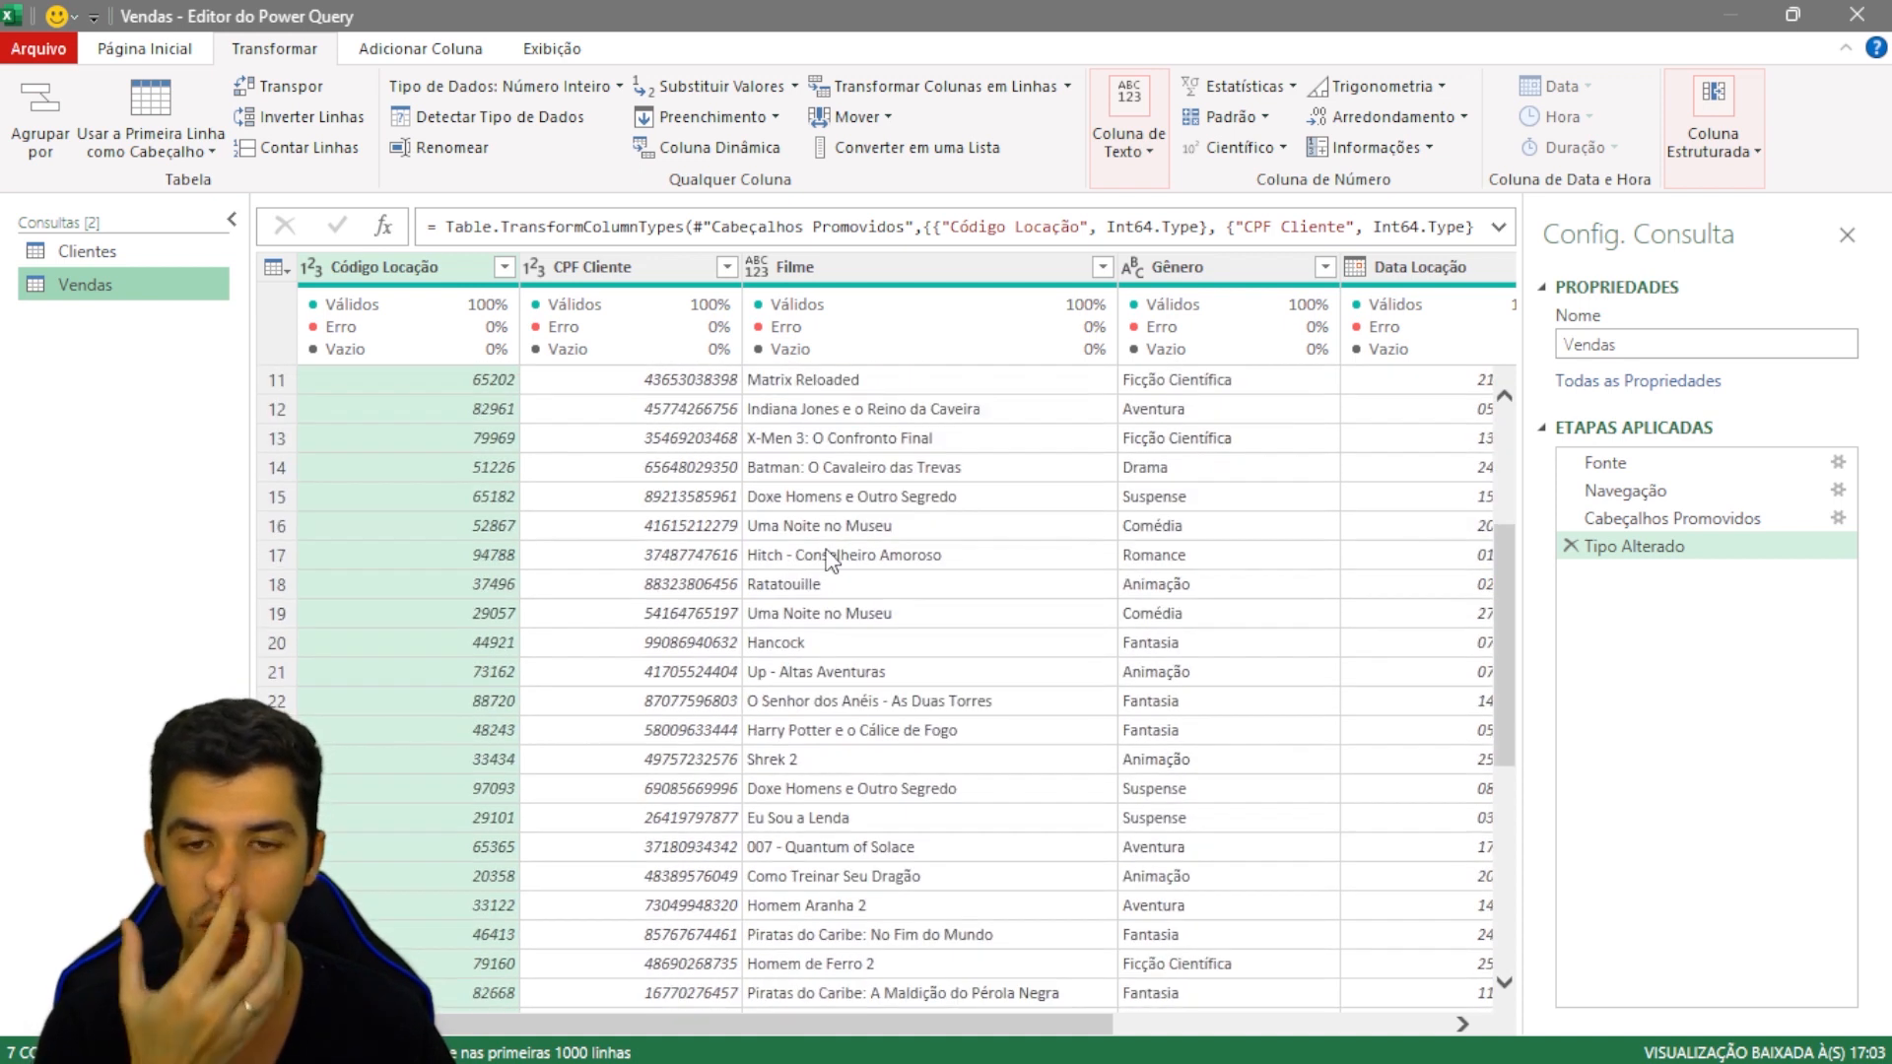
pyautogui.scroll(-2, 825, 550)
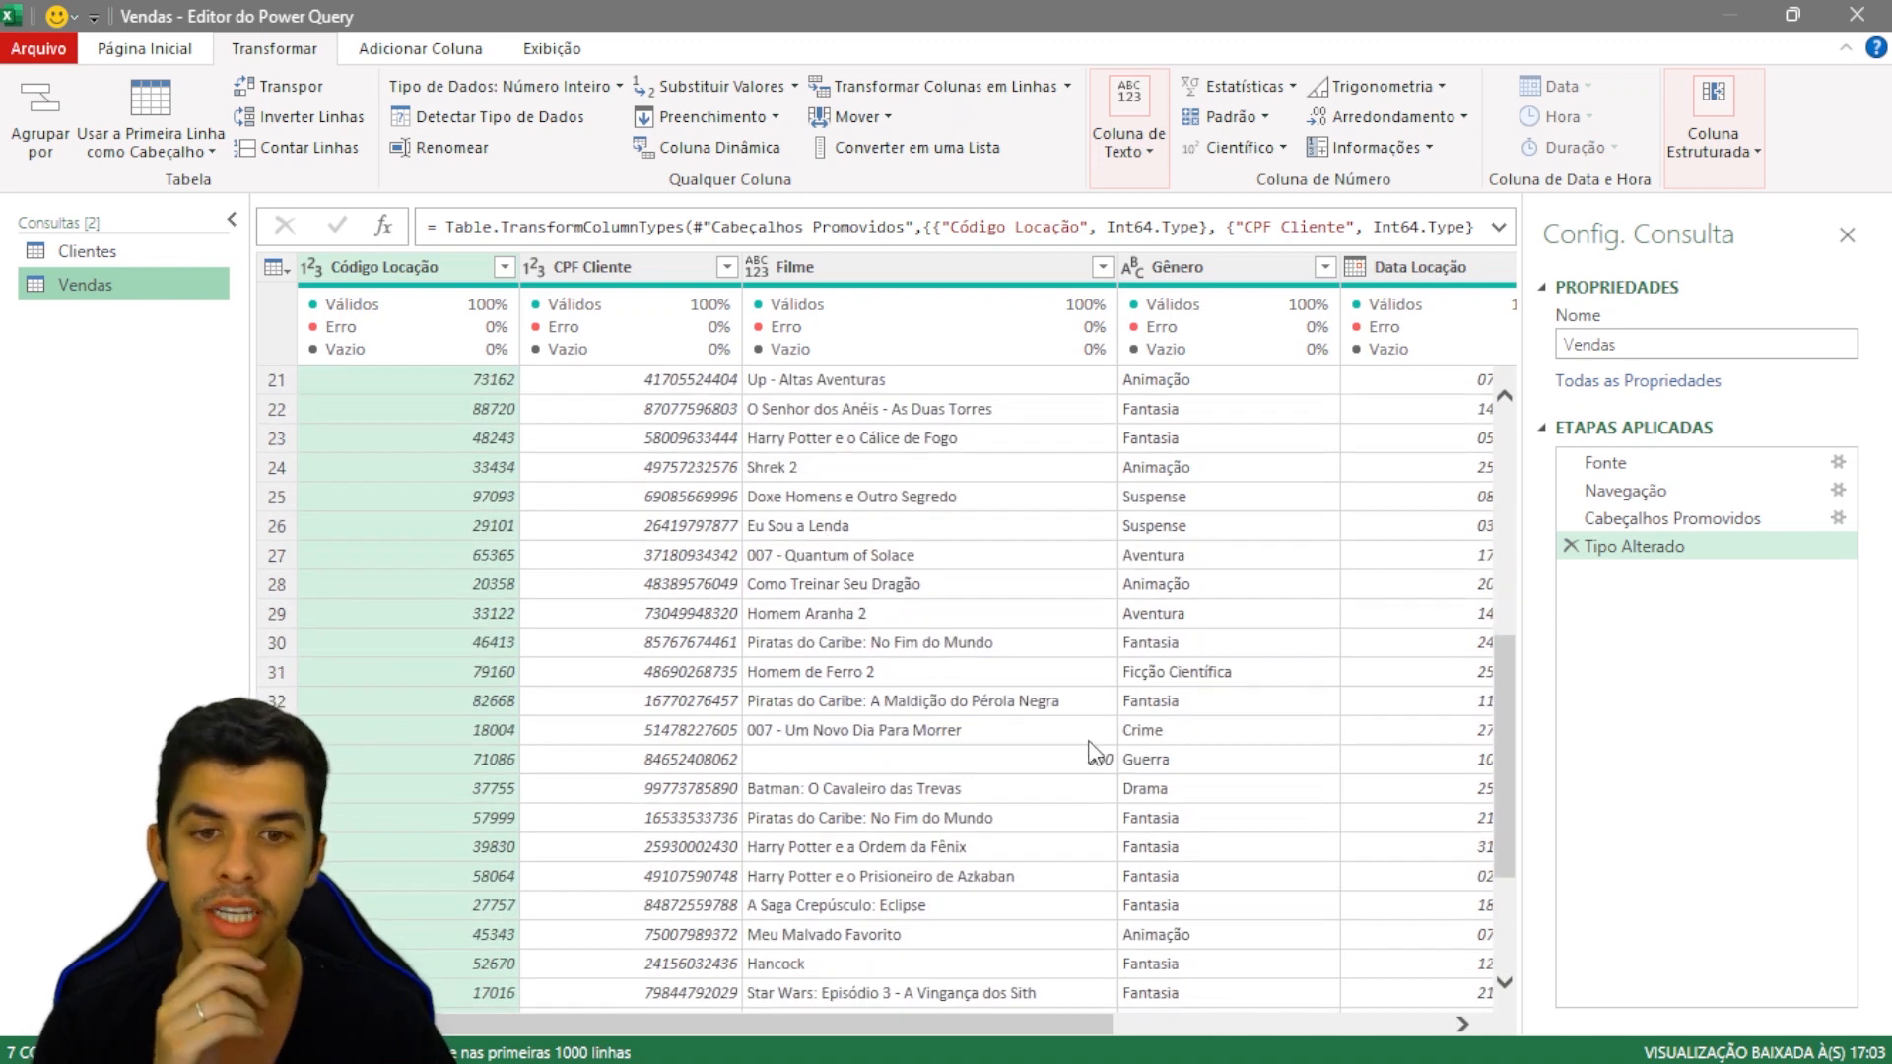
pyautogui.click(1078, 760)
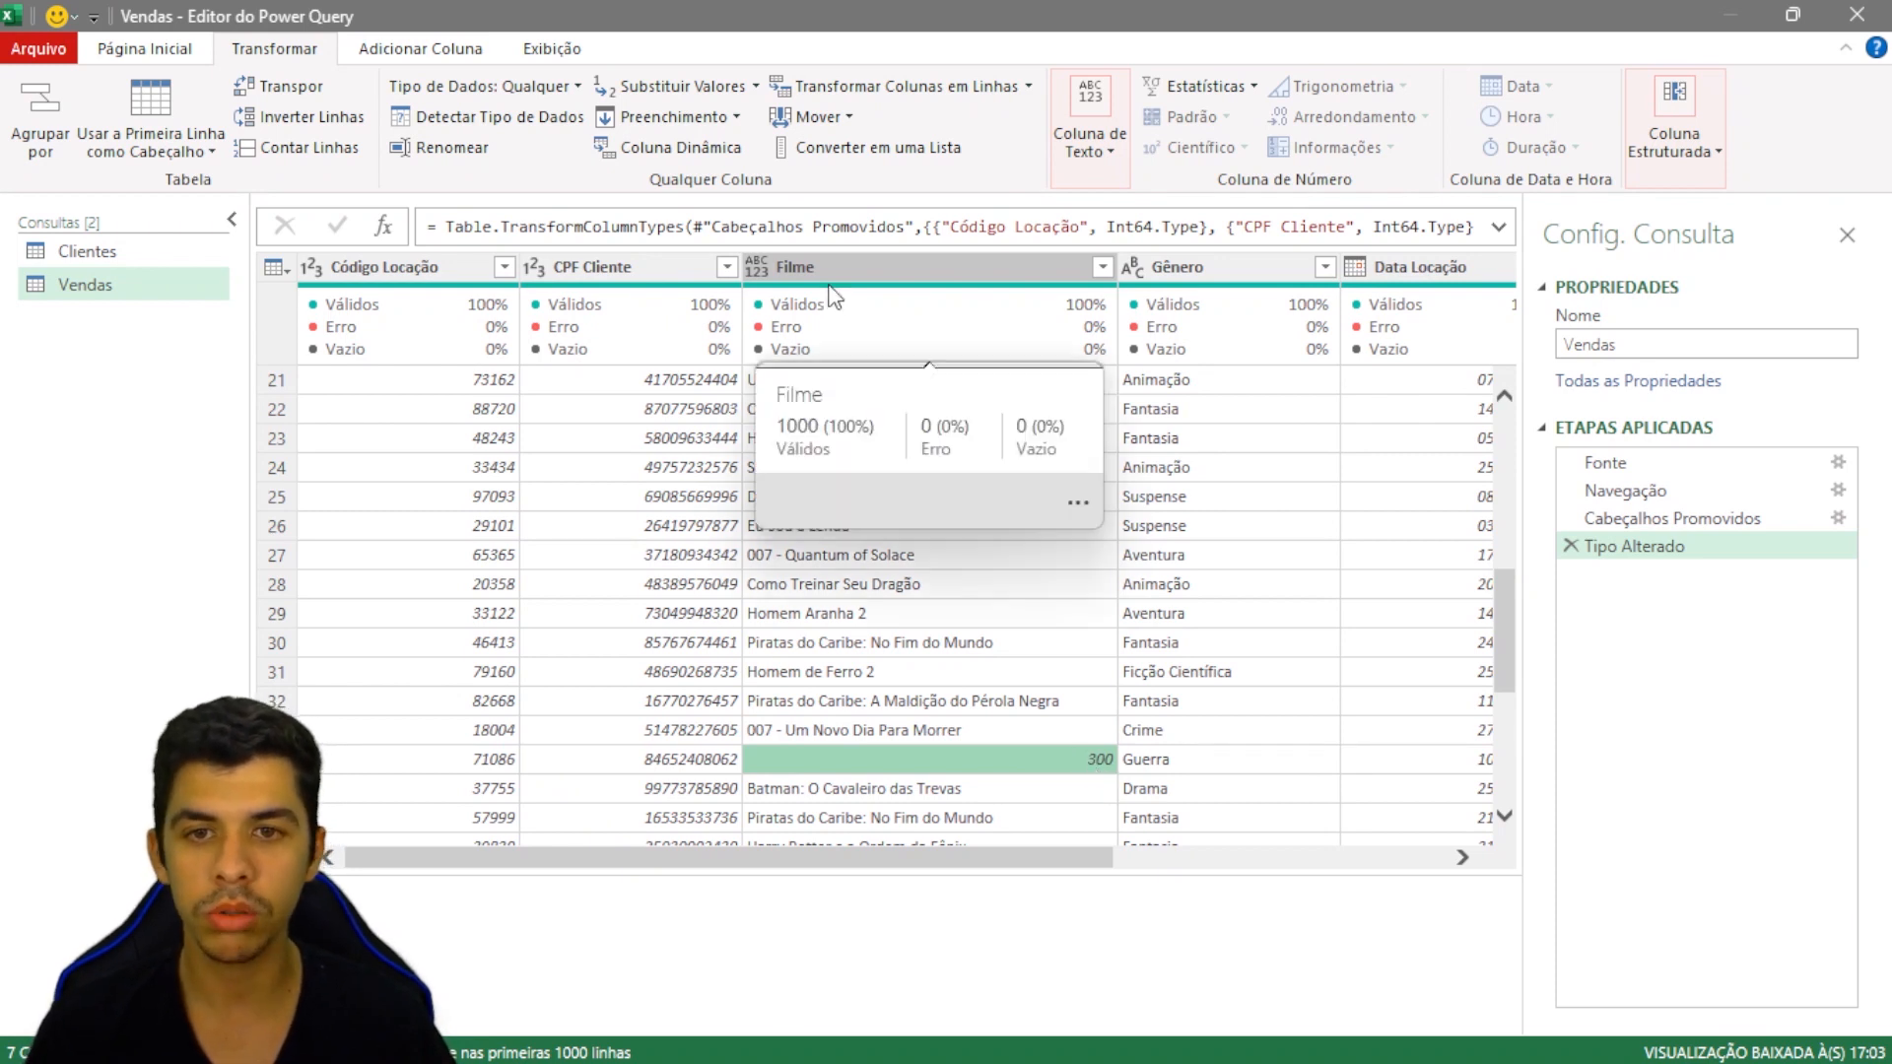
pyautogui.click(756, 270)
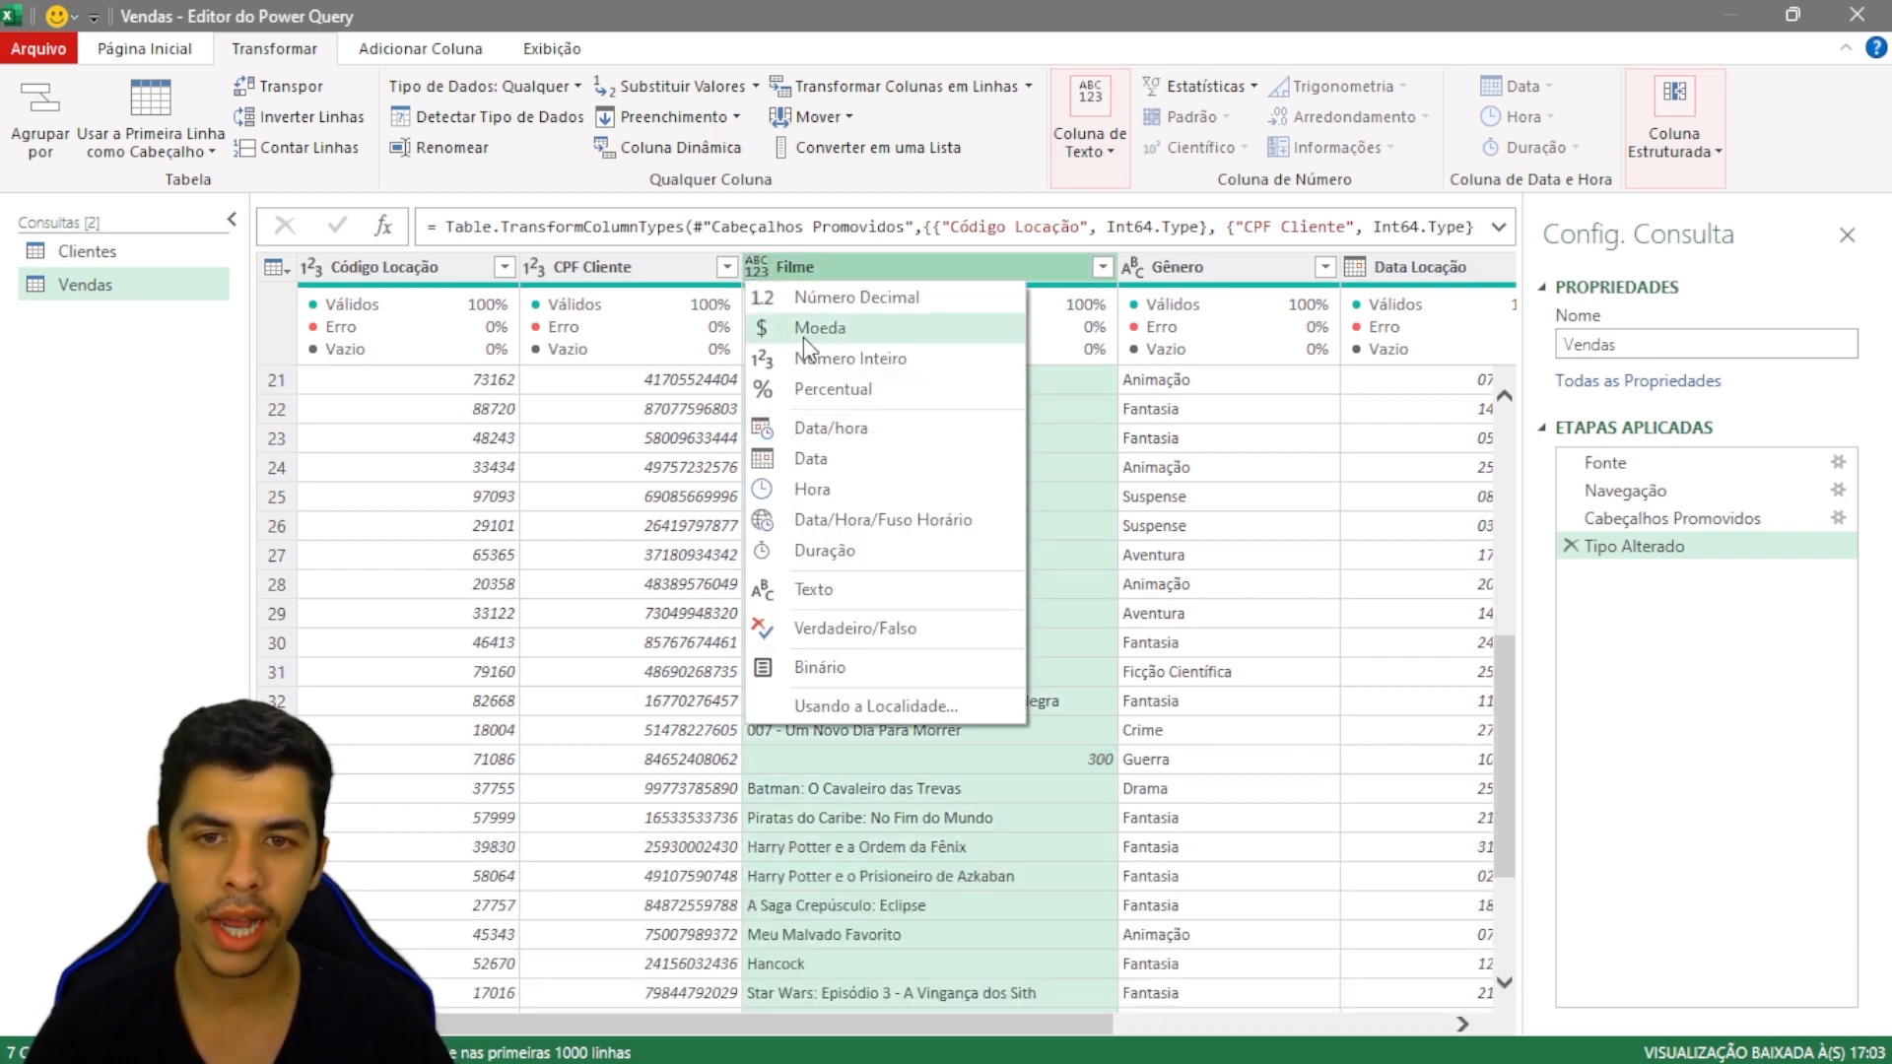
pyautogui.click(842, 576)
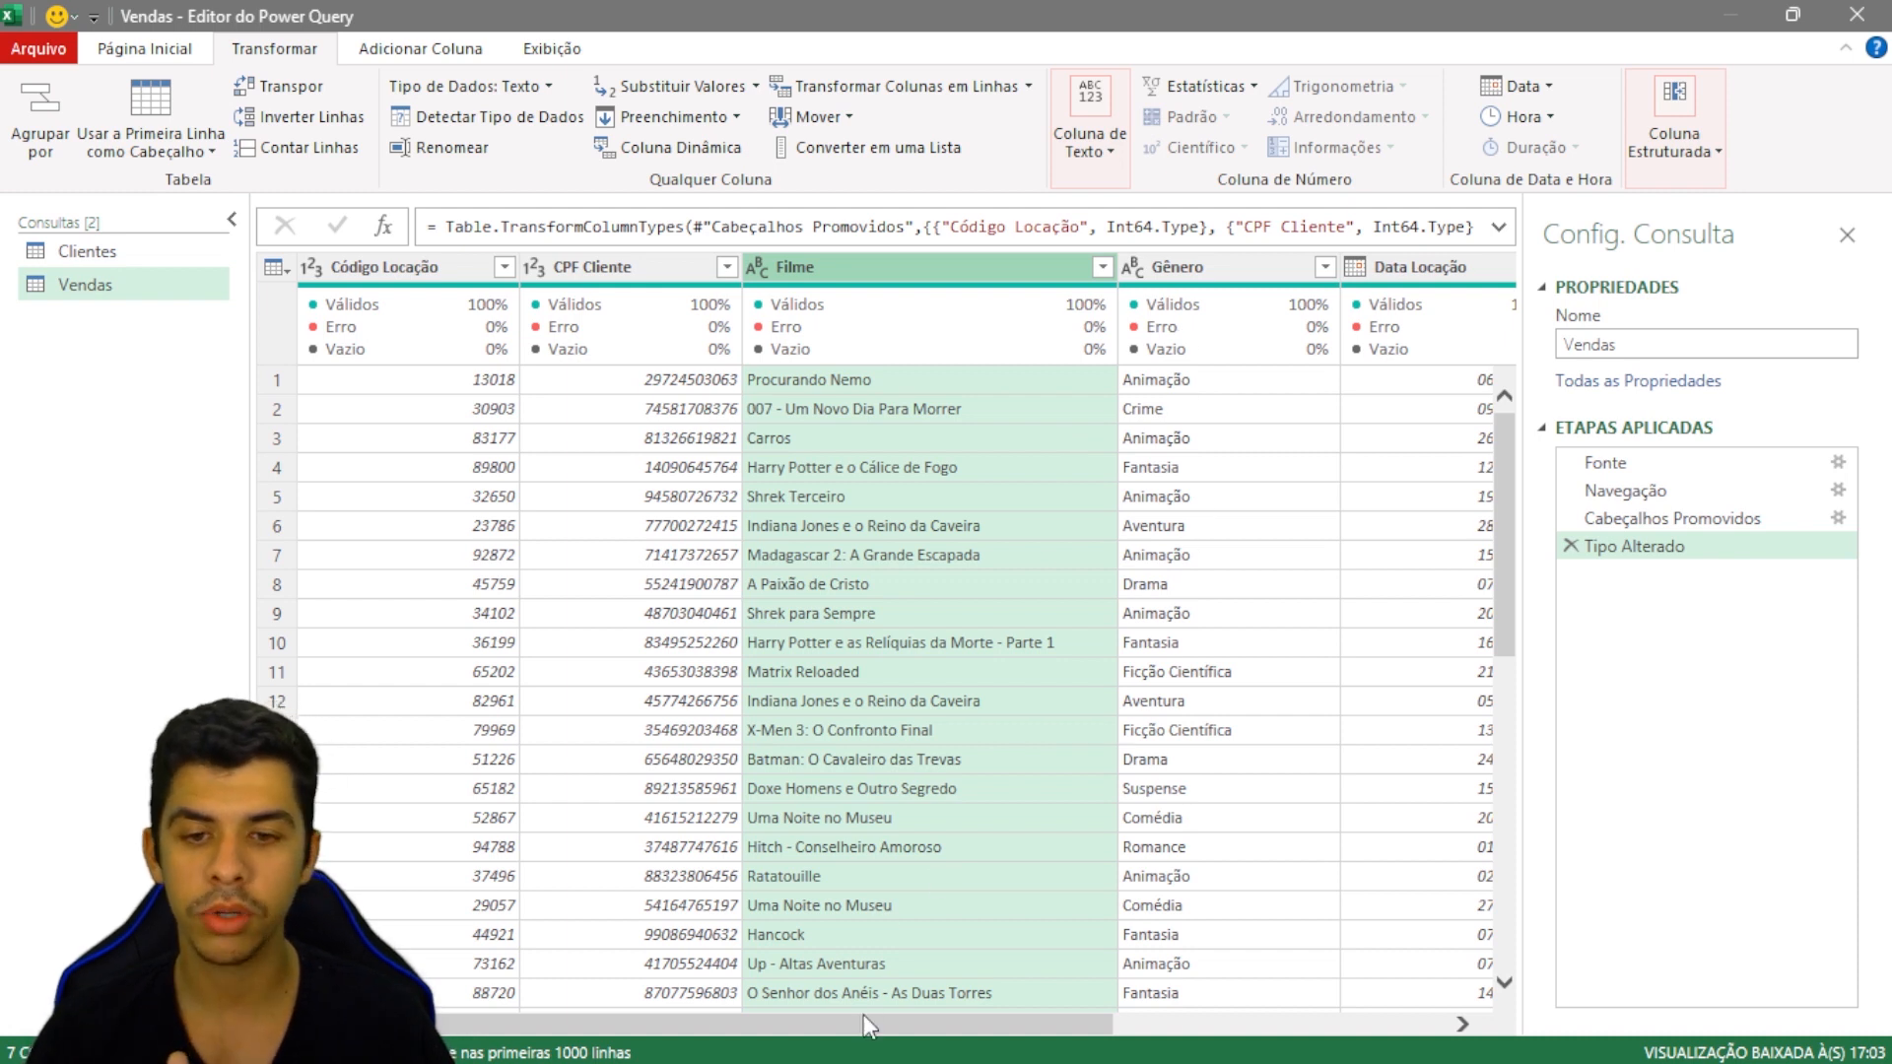
# Step: Check the remaining columns of the Vendas query, and close the editor while loading the queries into the Excel workbook
pyautogui.moveTo(863, 1018); pyautogui.dragTo(1172, 1050)
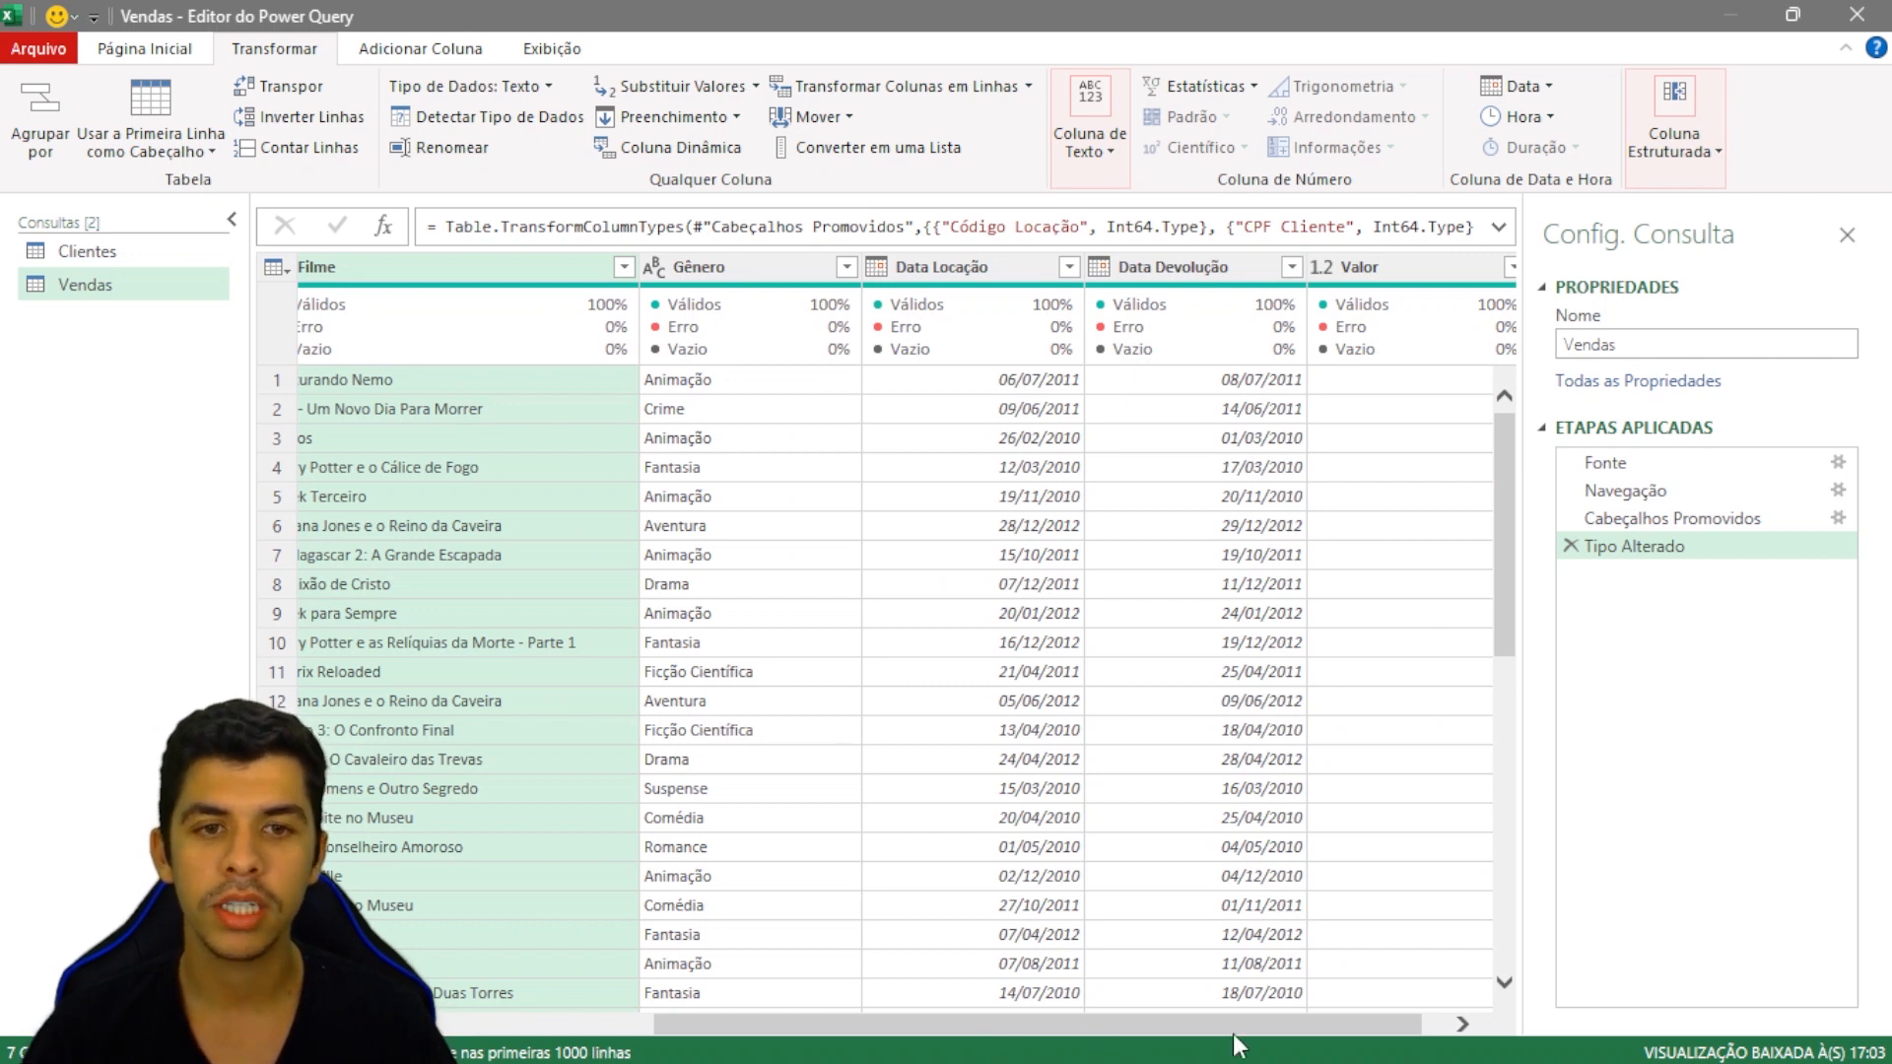
pyautogui.moveTo(1243, 1025); pyautogui.dragTo(848, 989)
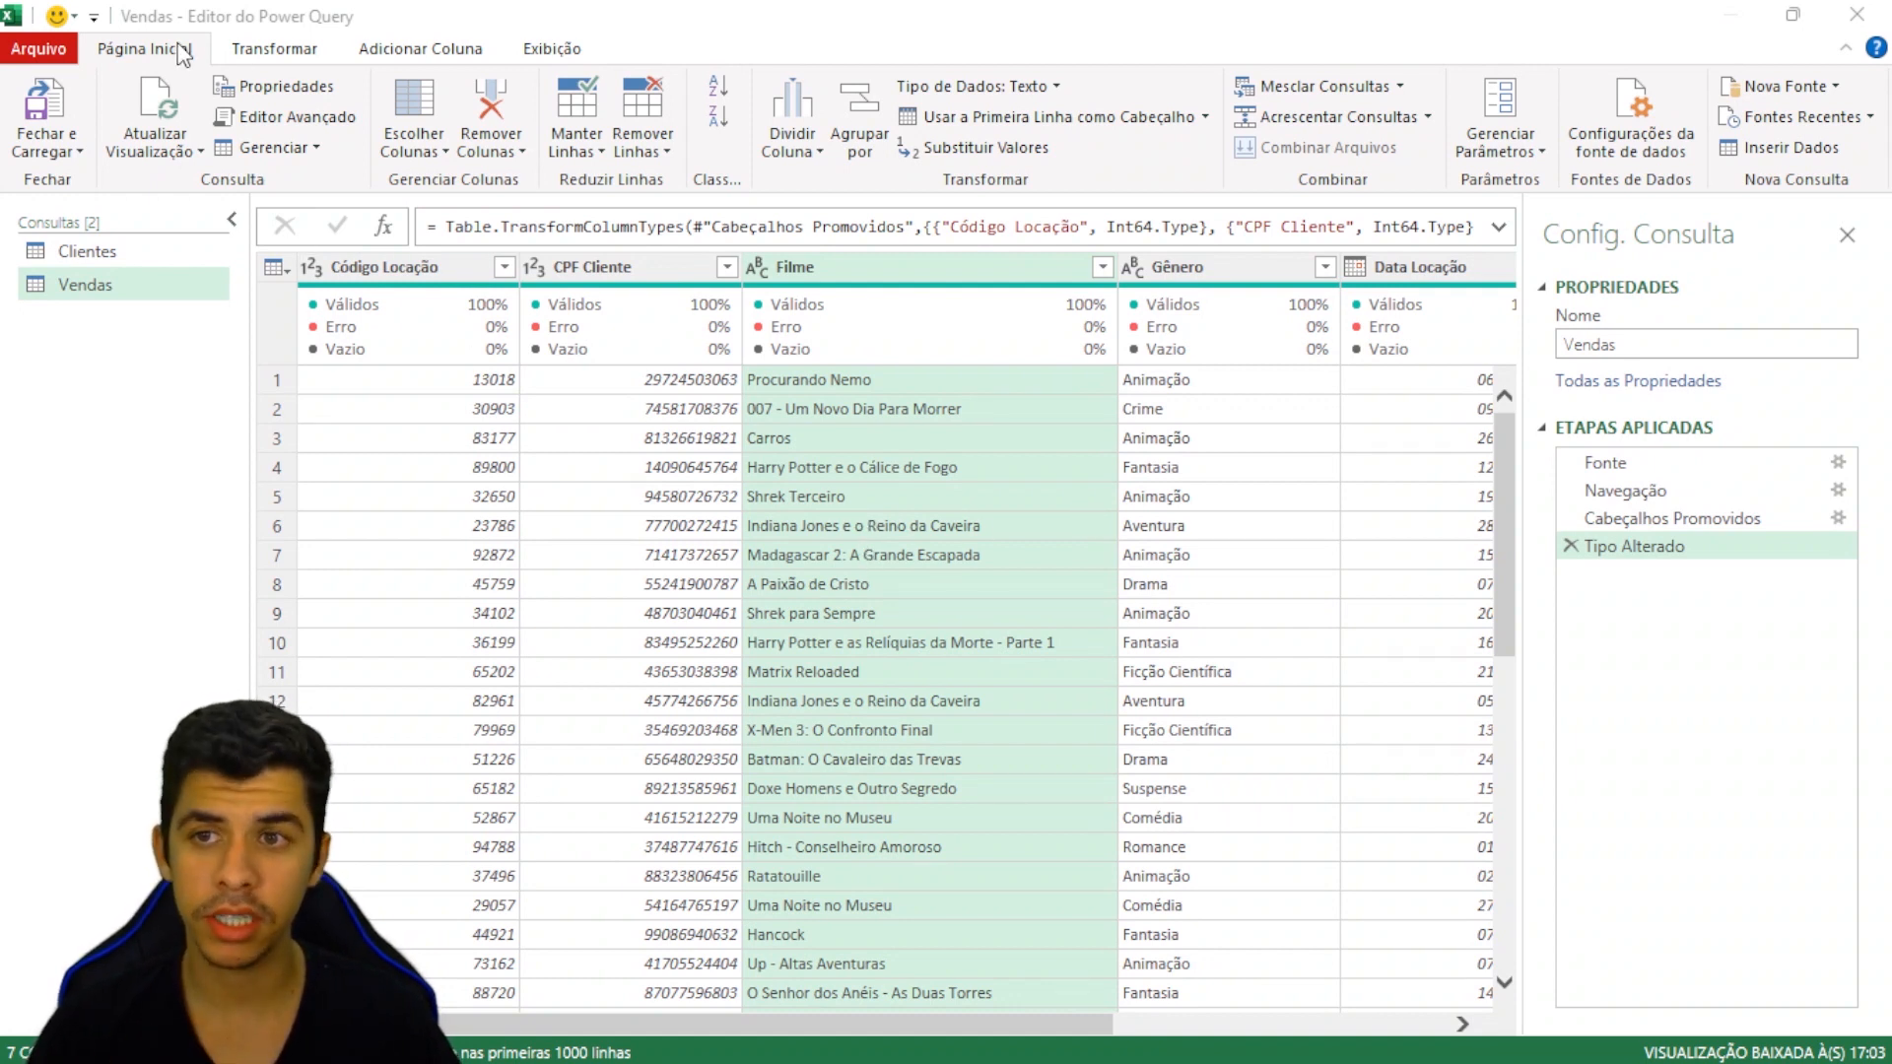
pyautogui.click(54, 115)
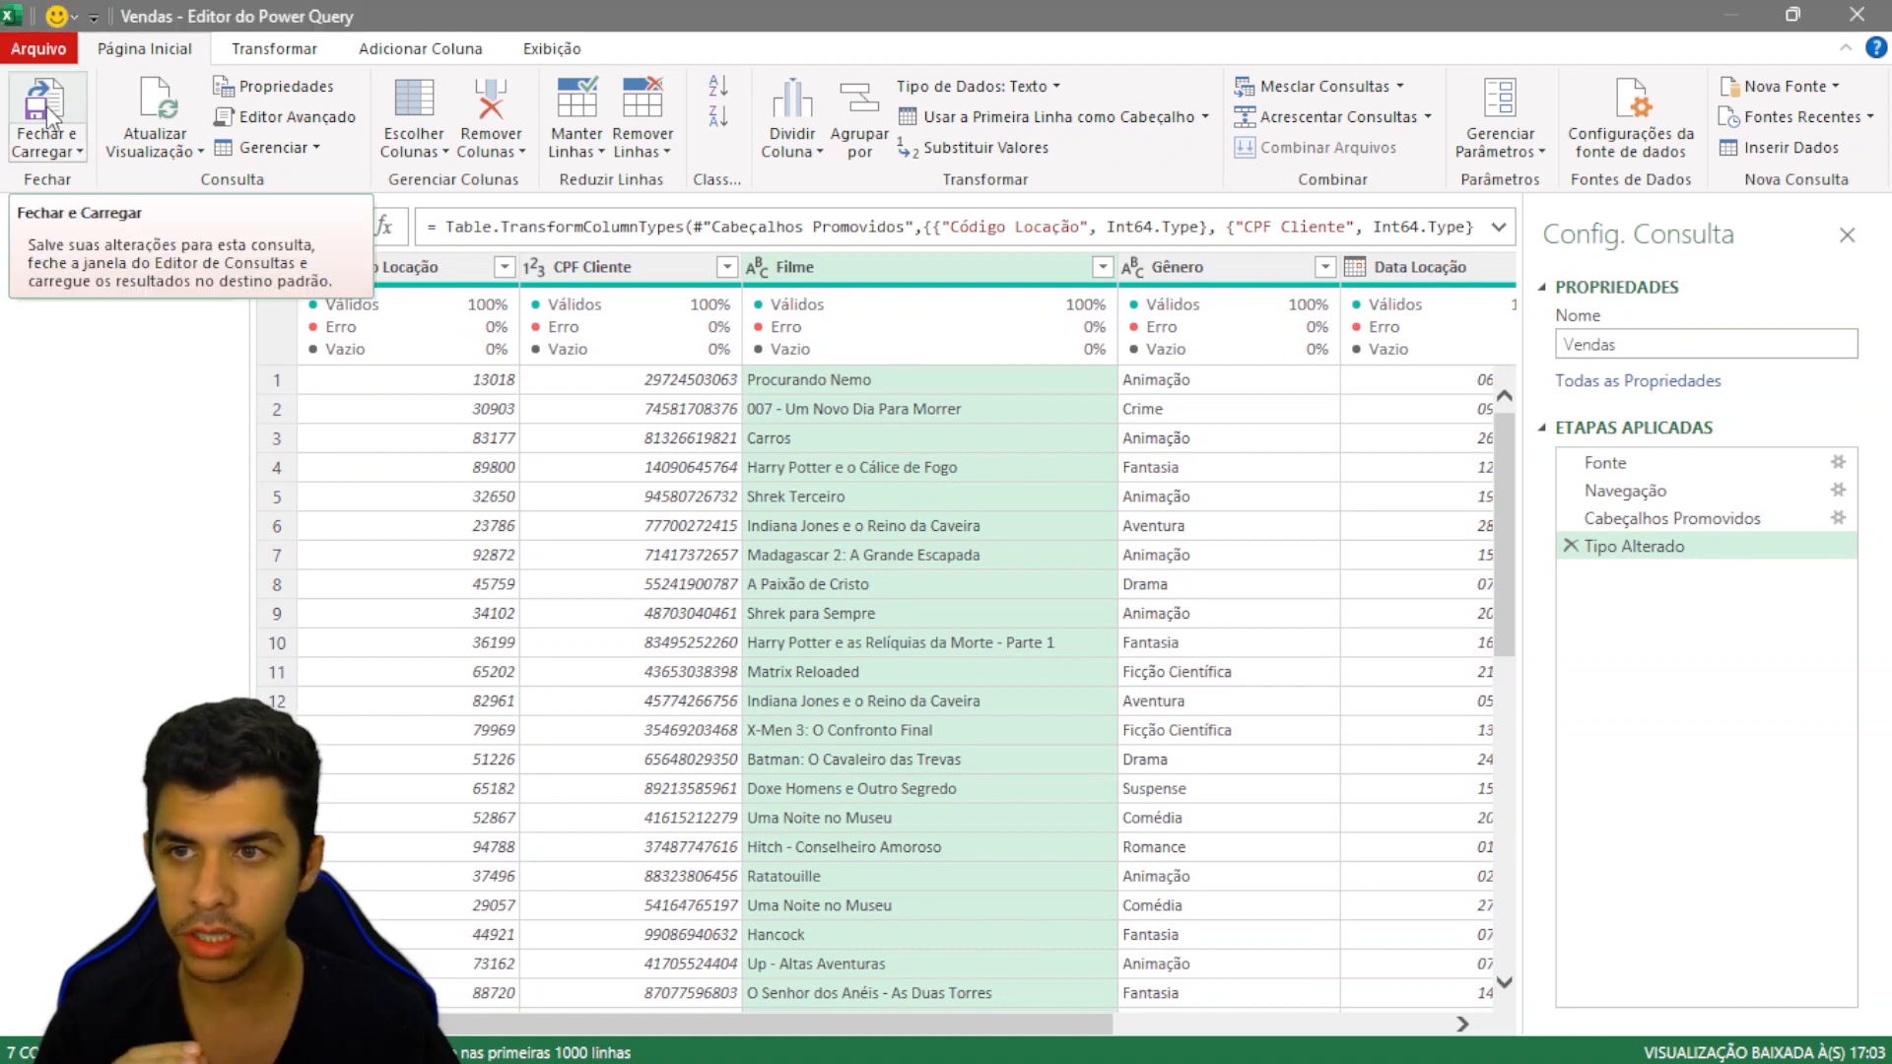
pyautogui.click(54, 107)
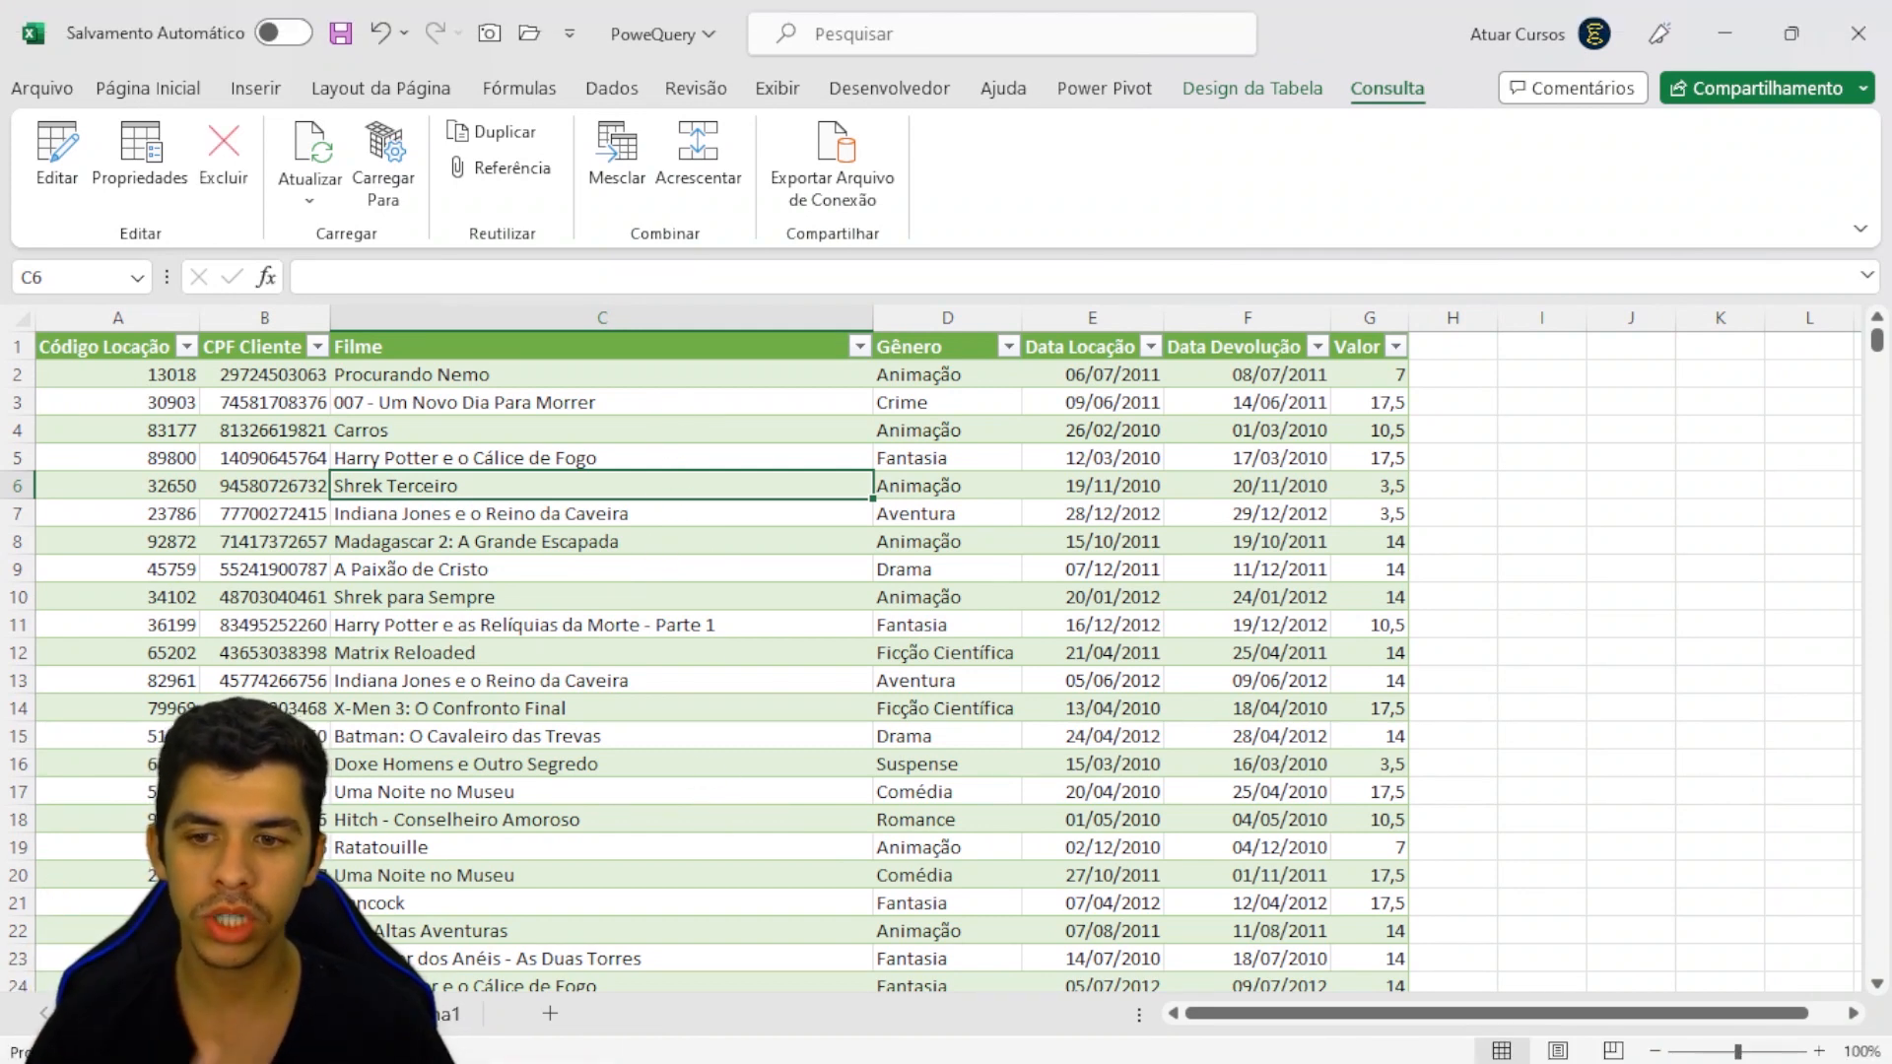
# Step: Review the cleaned e-mail, Sobrenome, Nome and Estado columns in the loaded clients table, and save the workbook
pyautogui.hotkey('ctrl', 'pageup')
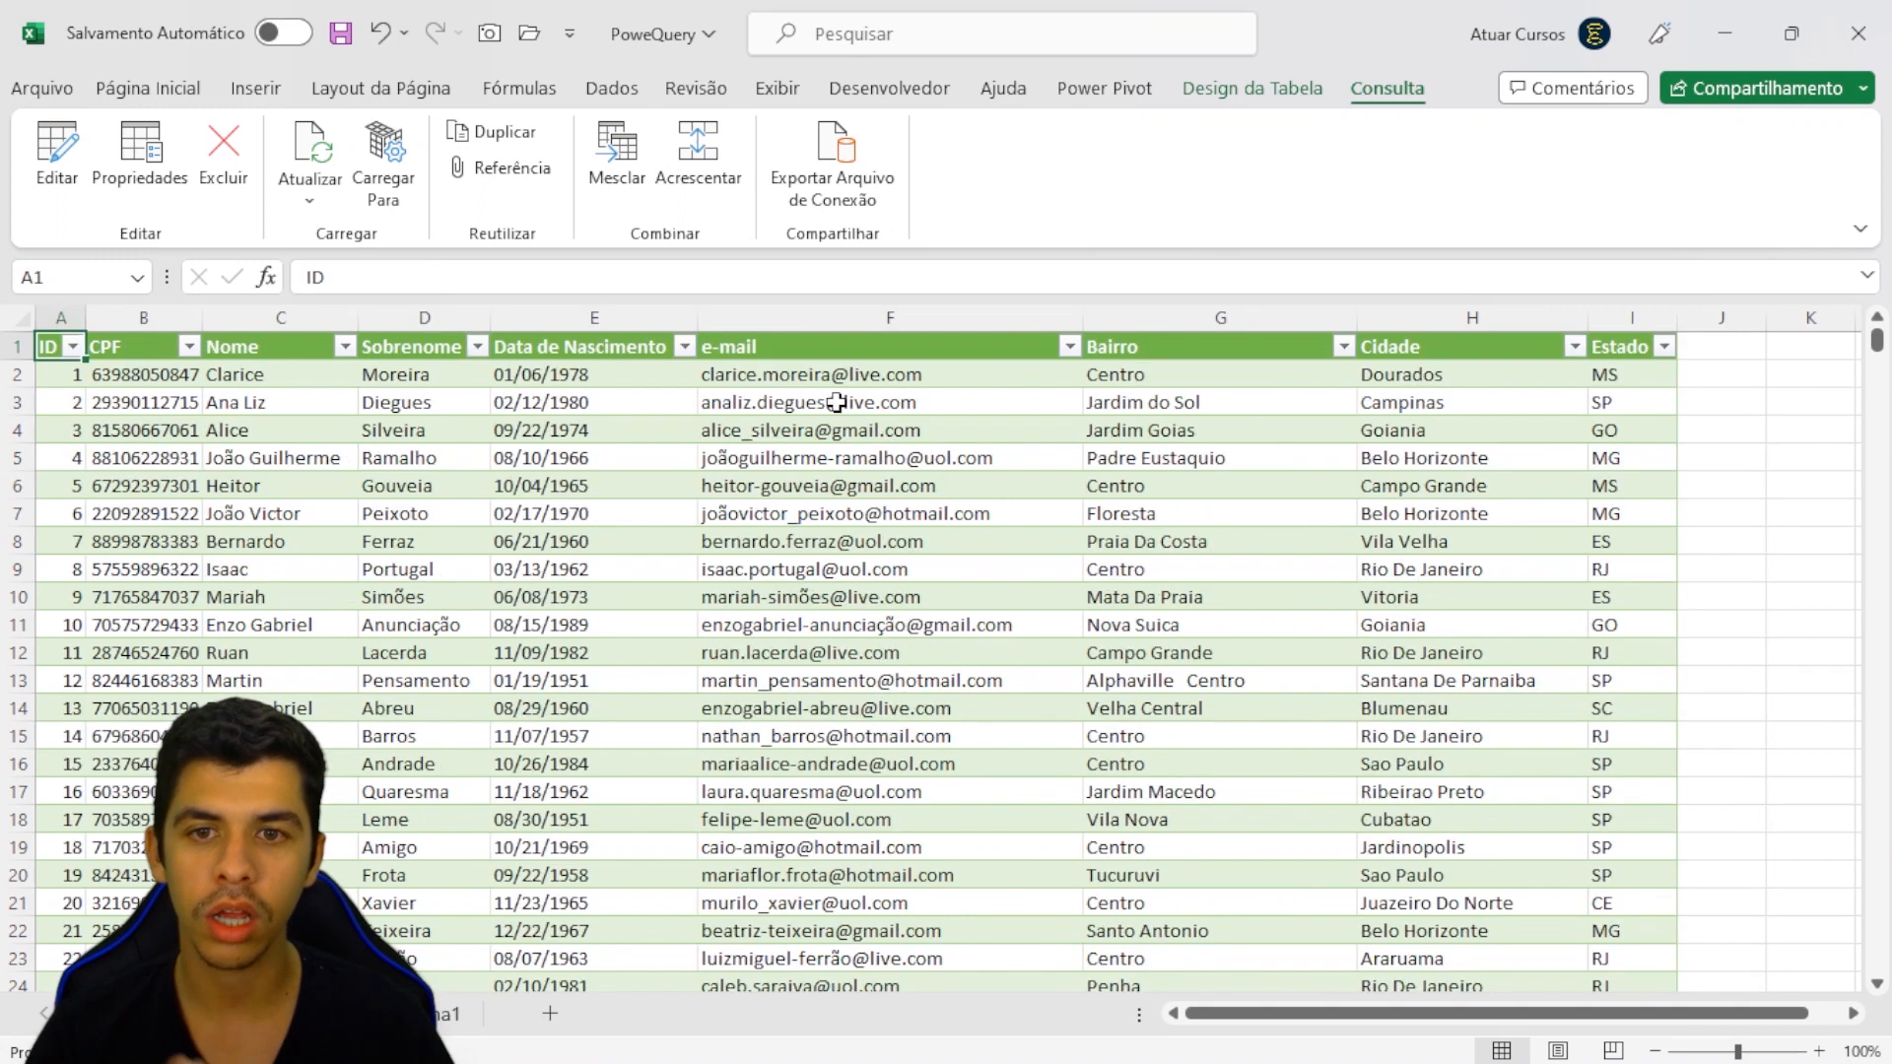
pyautogui.moveTo(844, 376); pyautogui.dragTo(860, 867)
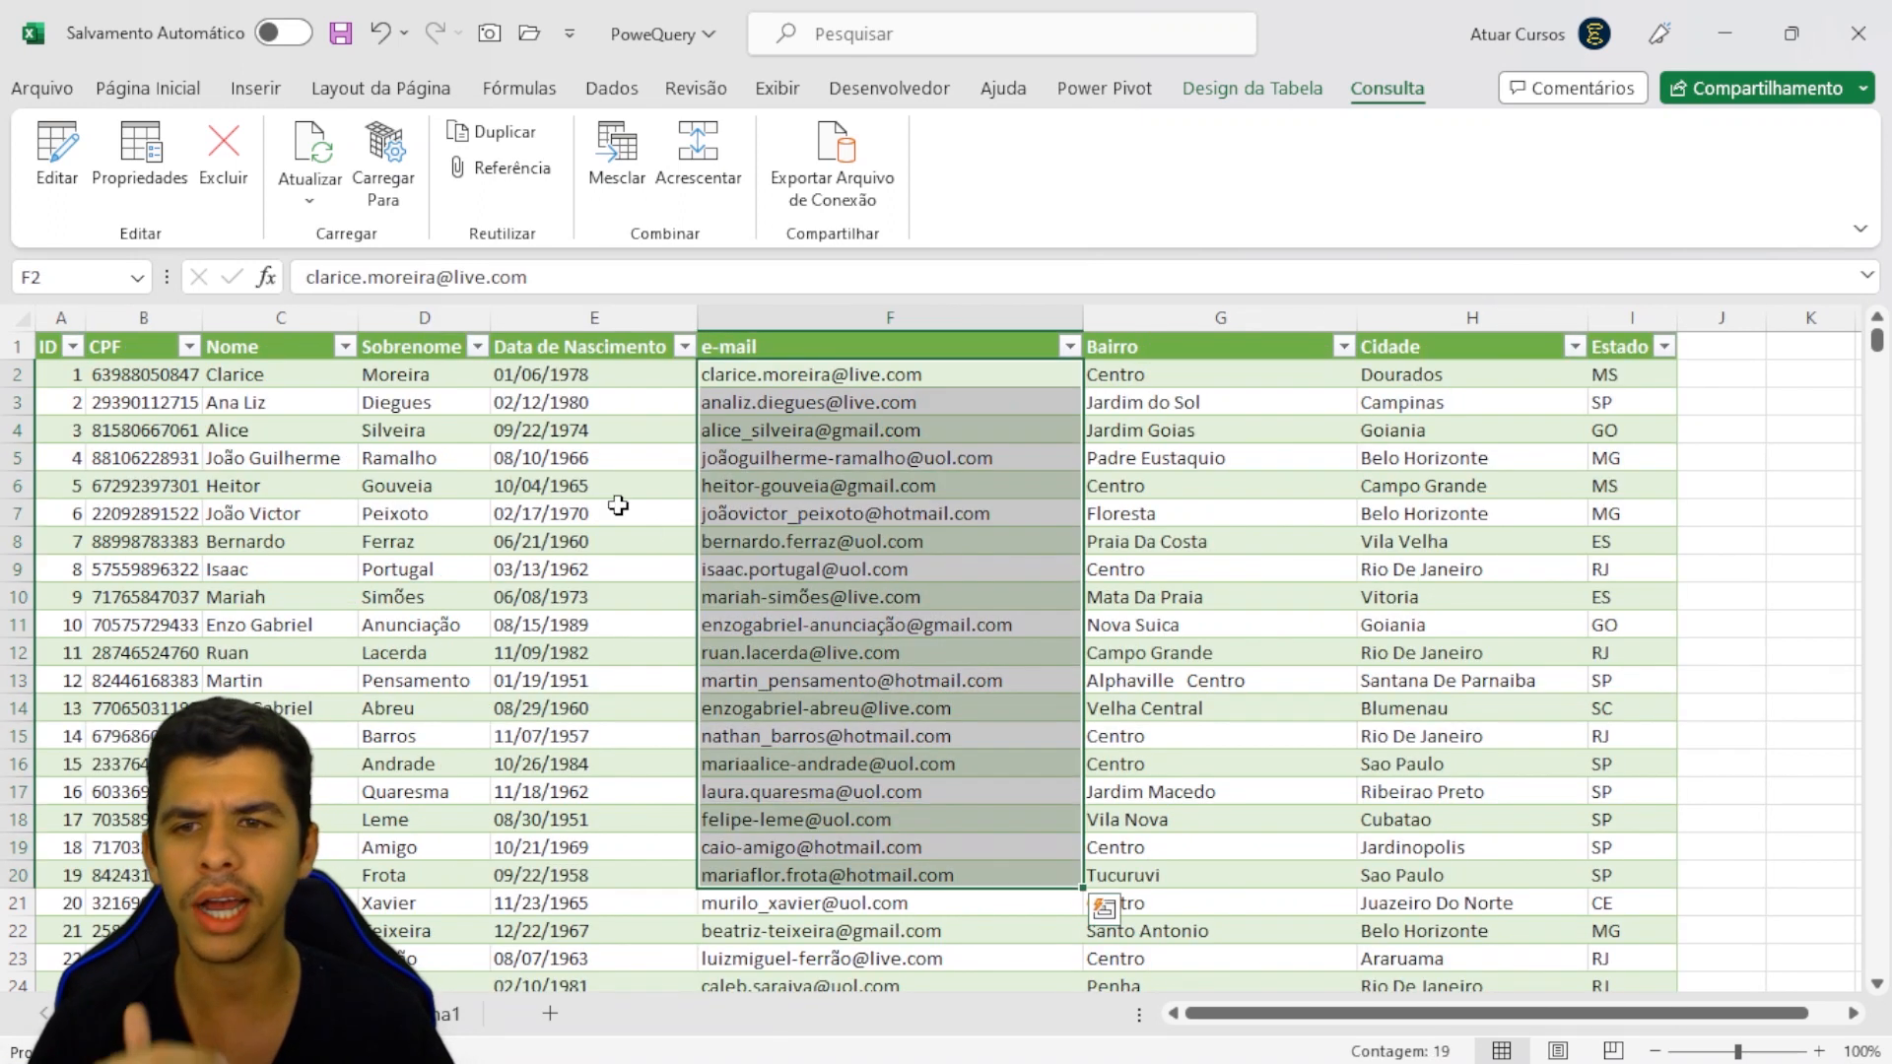
pyautogui.moveTo(429, 376); pyautogui.dragTo(414, 847)
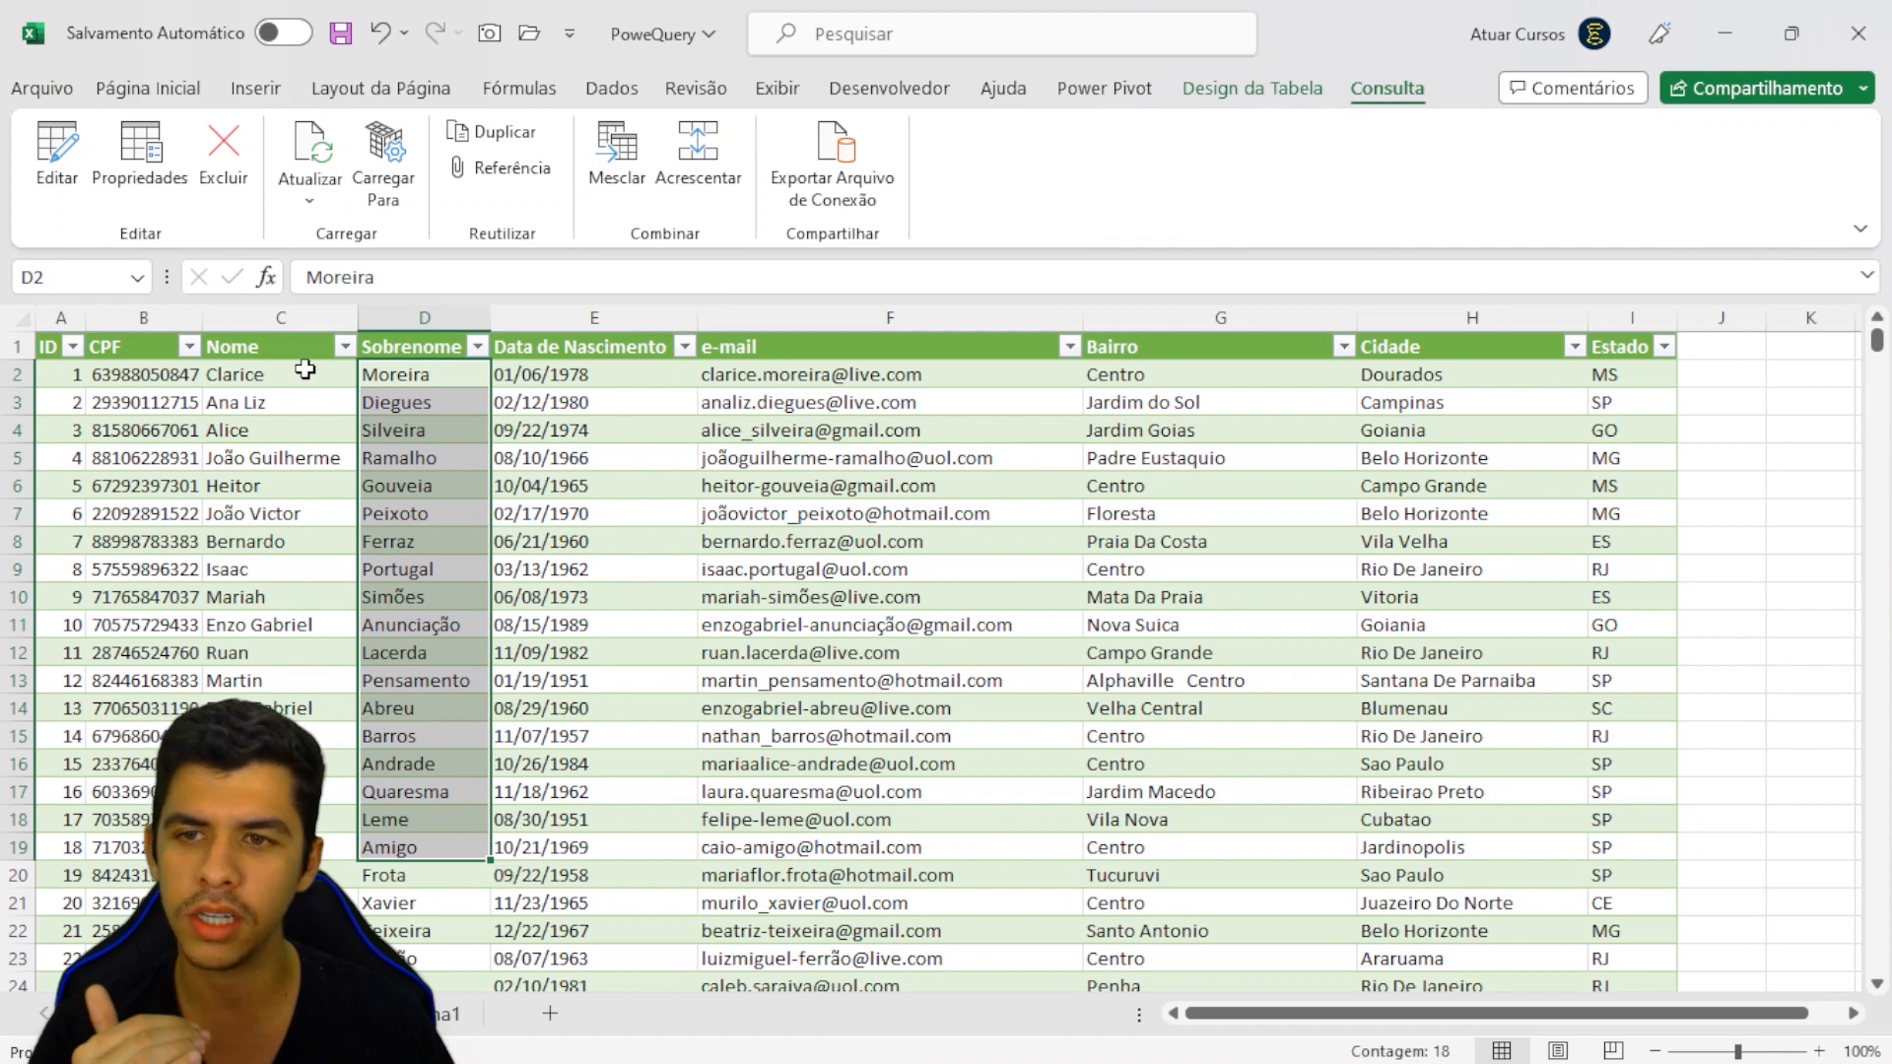
pyautogui.moveTo(305, 373); pyautogui.dragTo(296, 652)
pyautogui.click(1624, 382)
pyautogui.moveTo(1624, 382); pyautogui.dragTo(1605, 846)
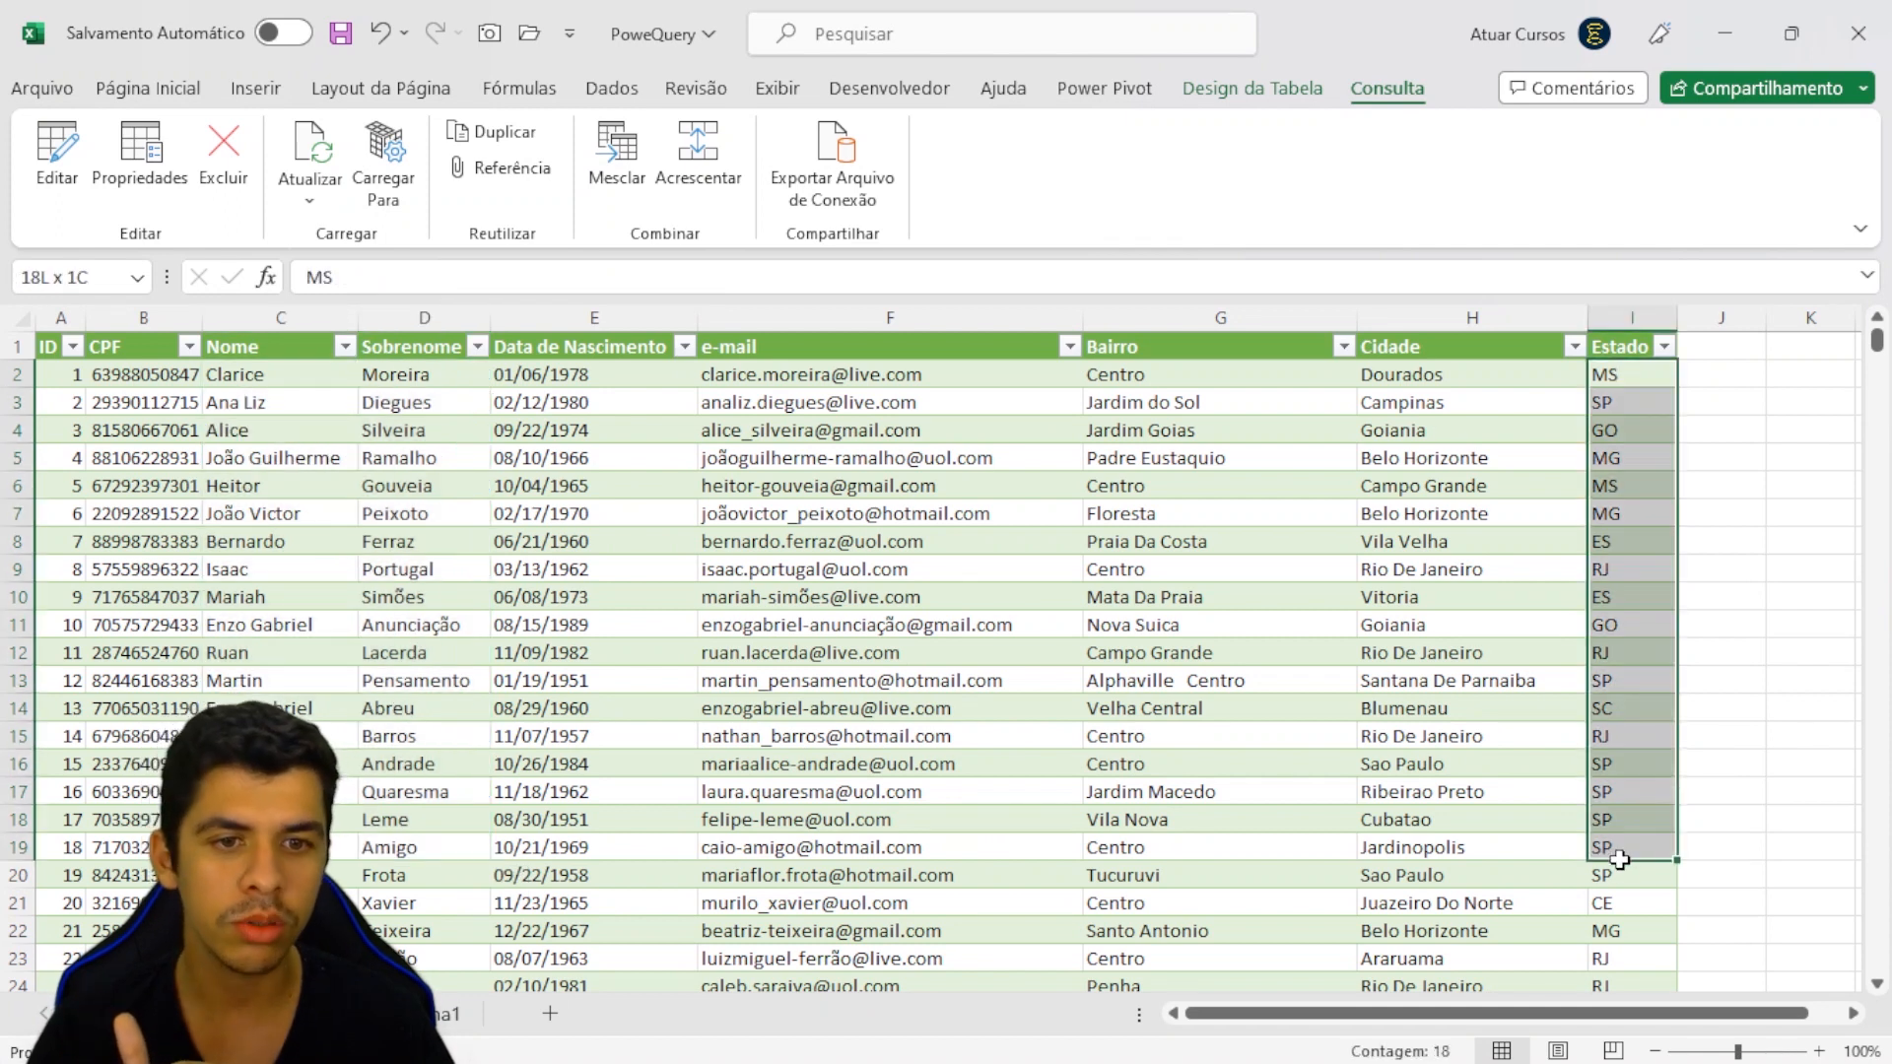
pyautogui.moveTo(730, 486); pyautogui.dragTo(778, 471)
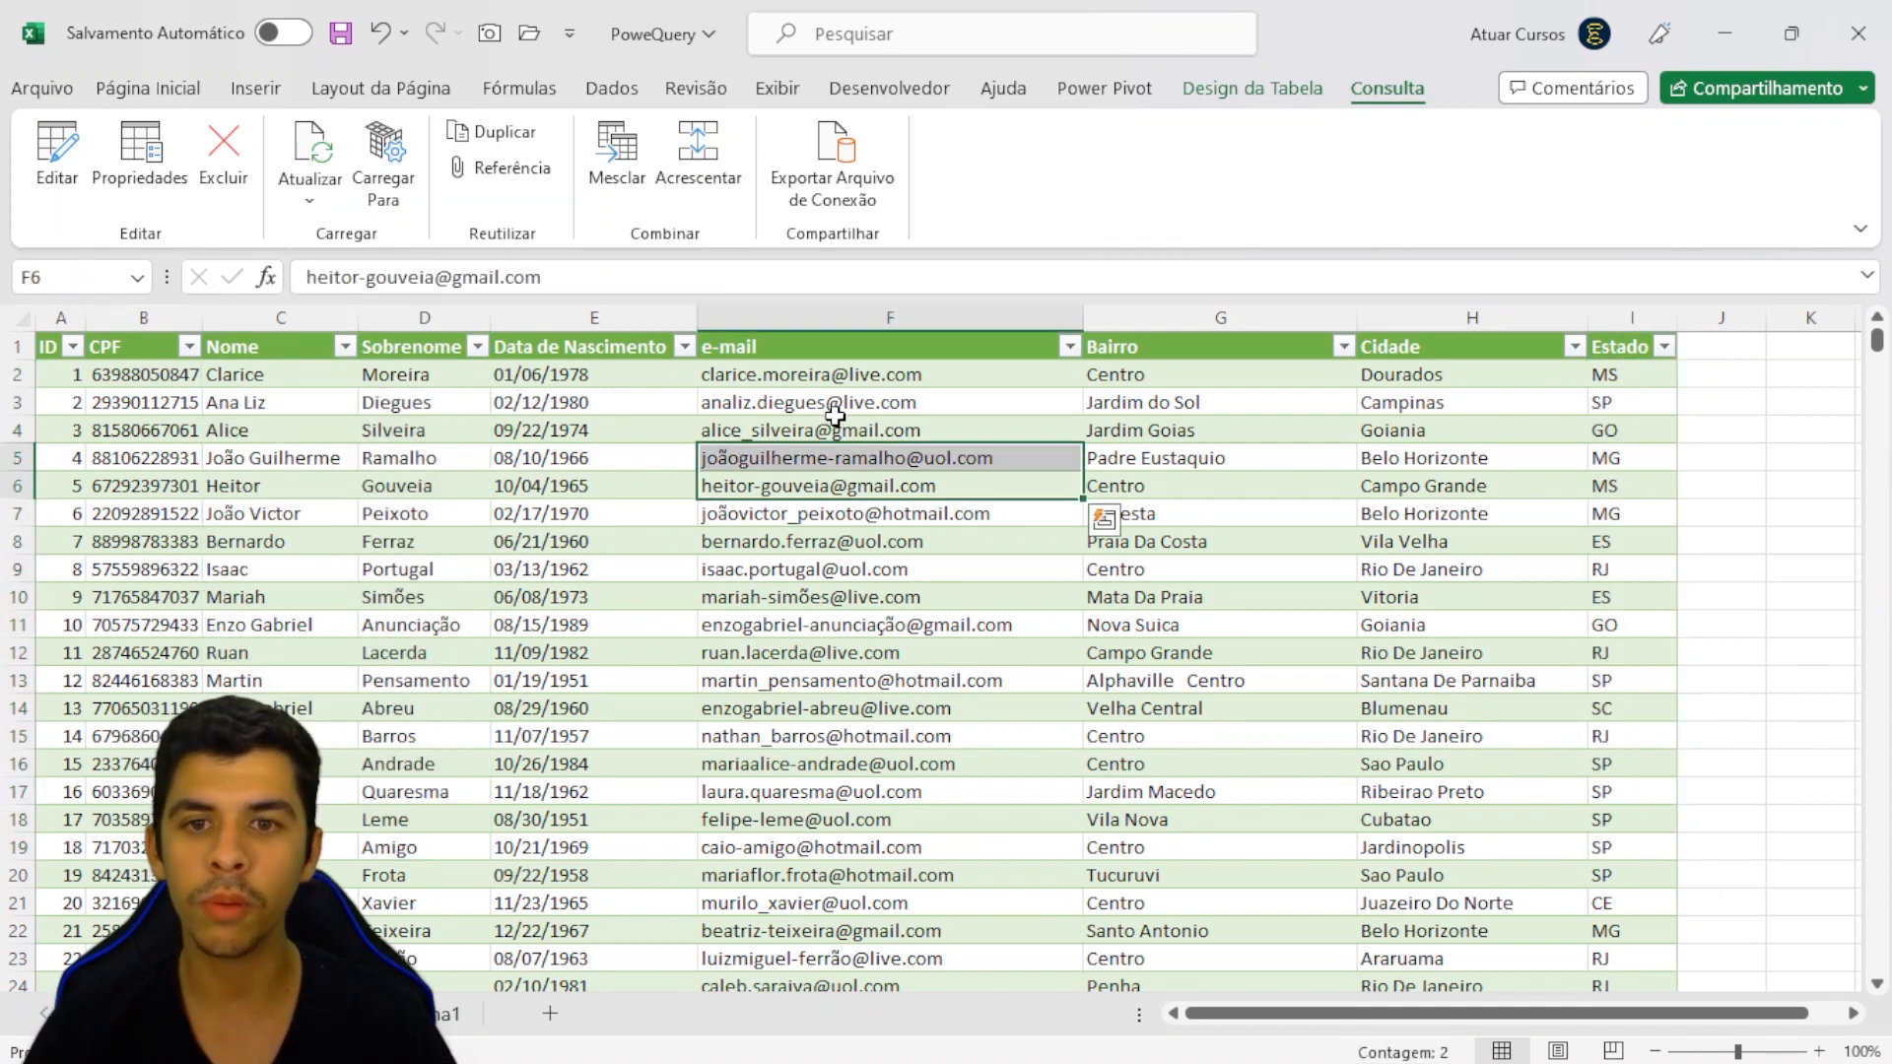
pyautogui.moveTo(867, 374); pyautogui.dragTo(896, 791)
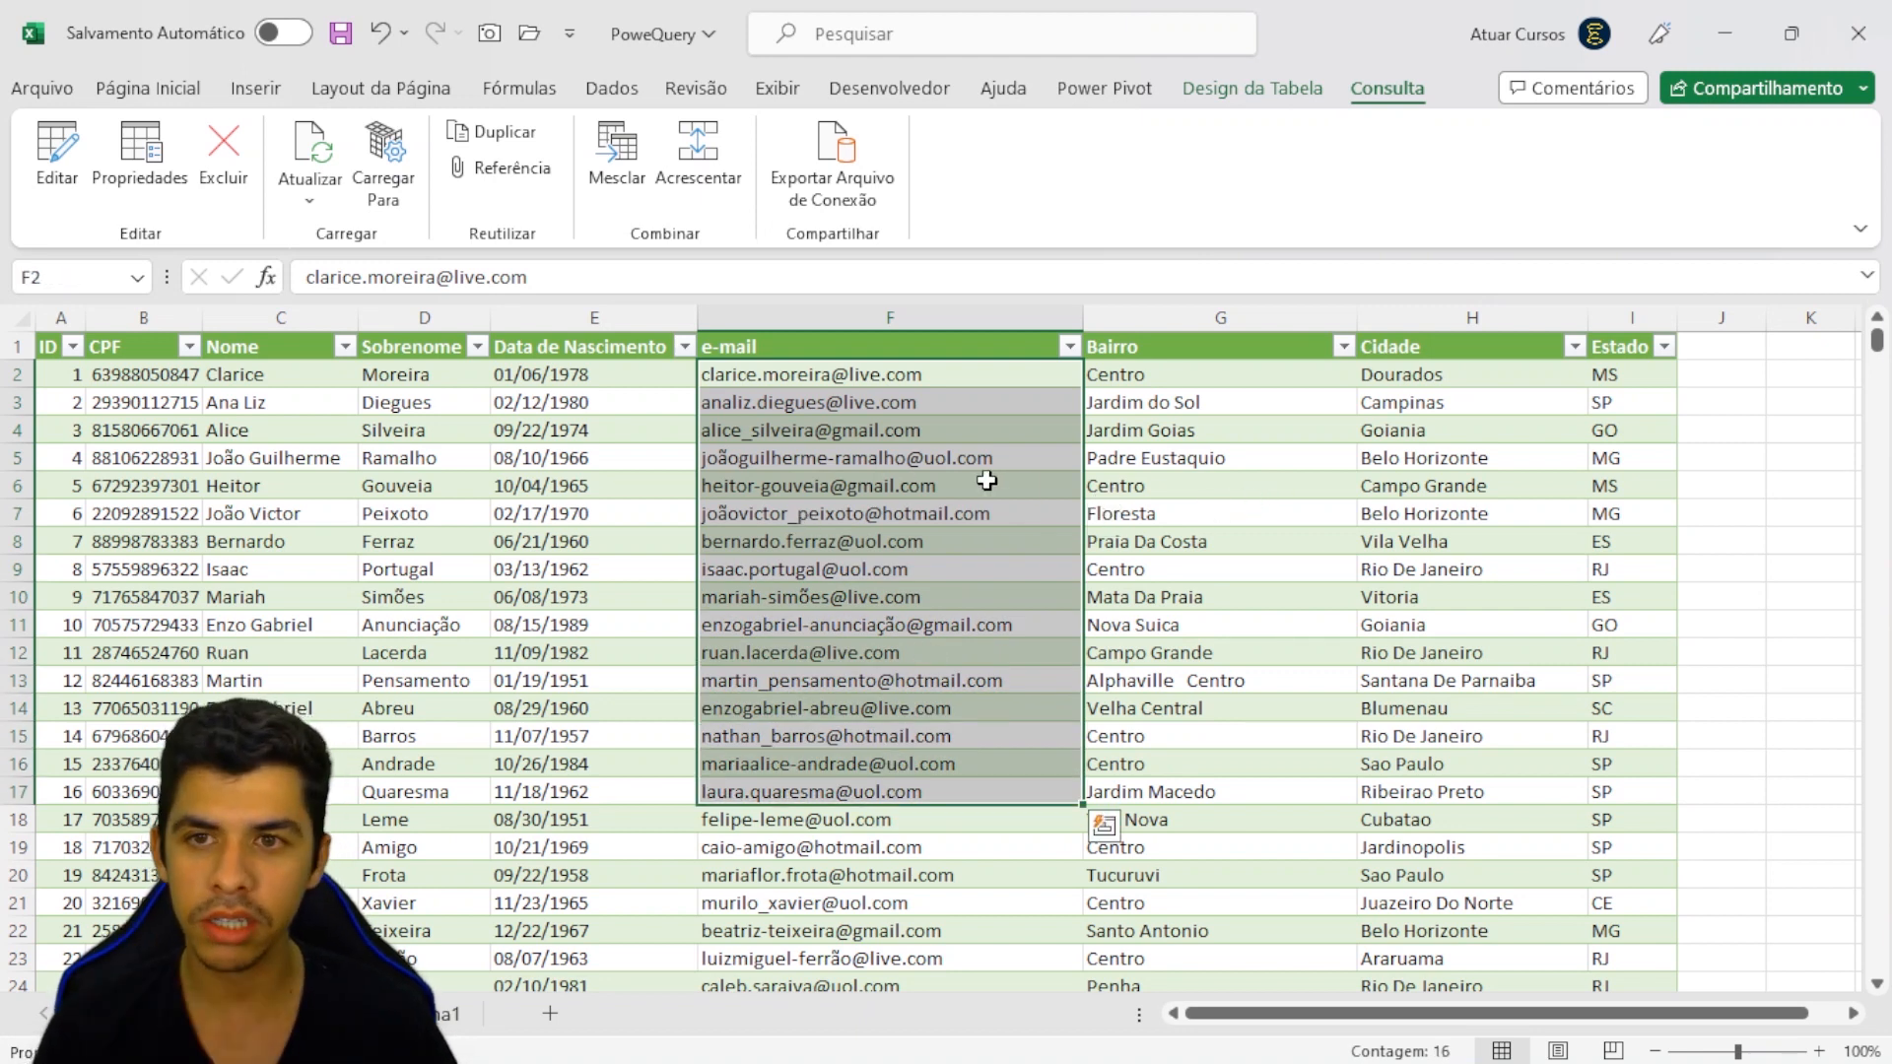
pyautogui.click(341, 36)
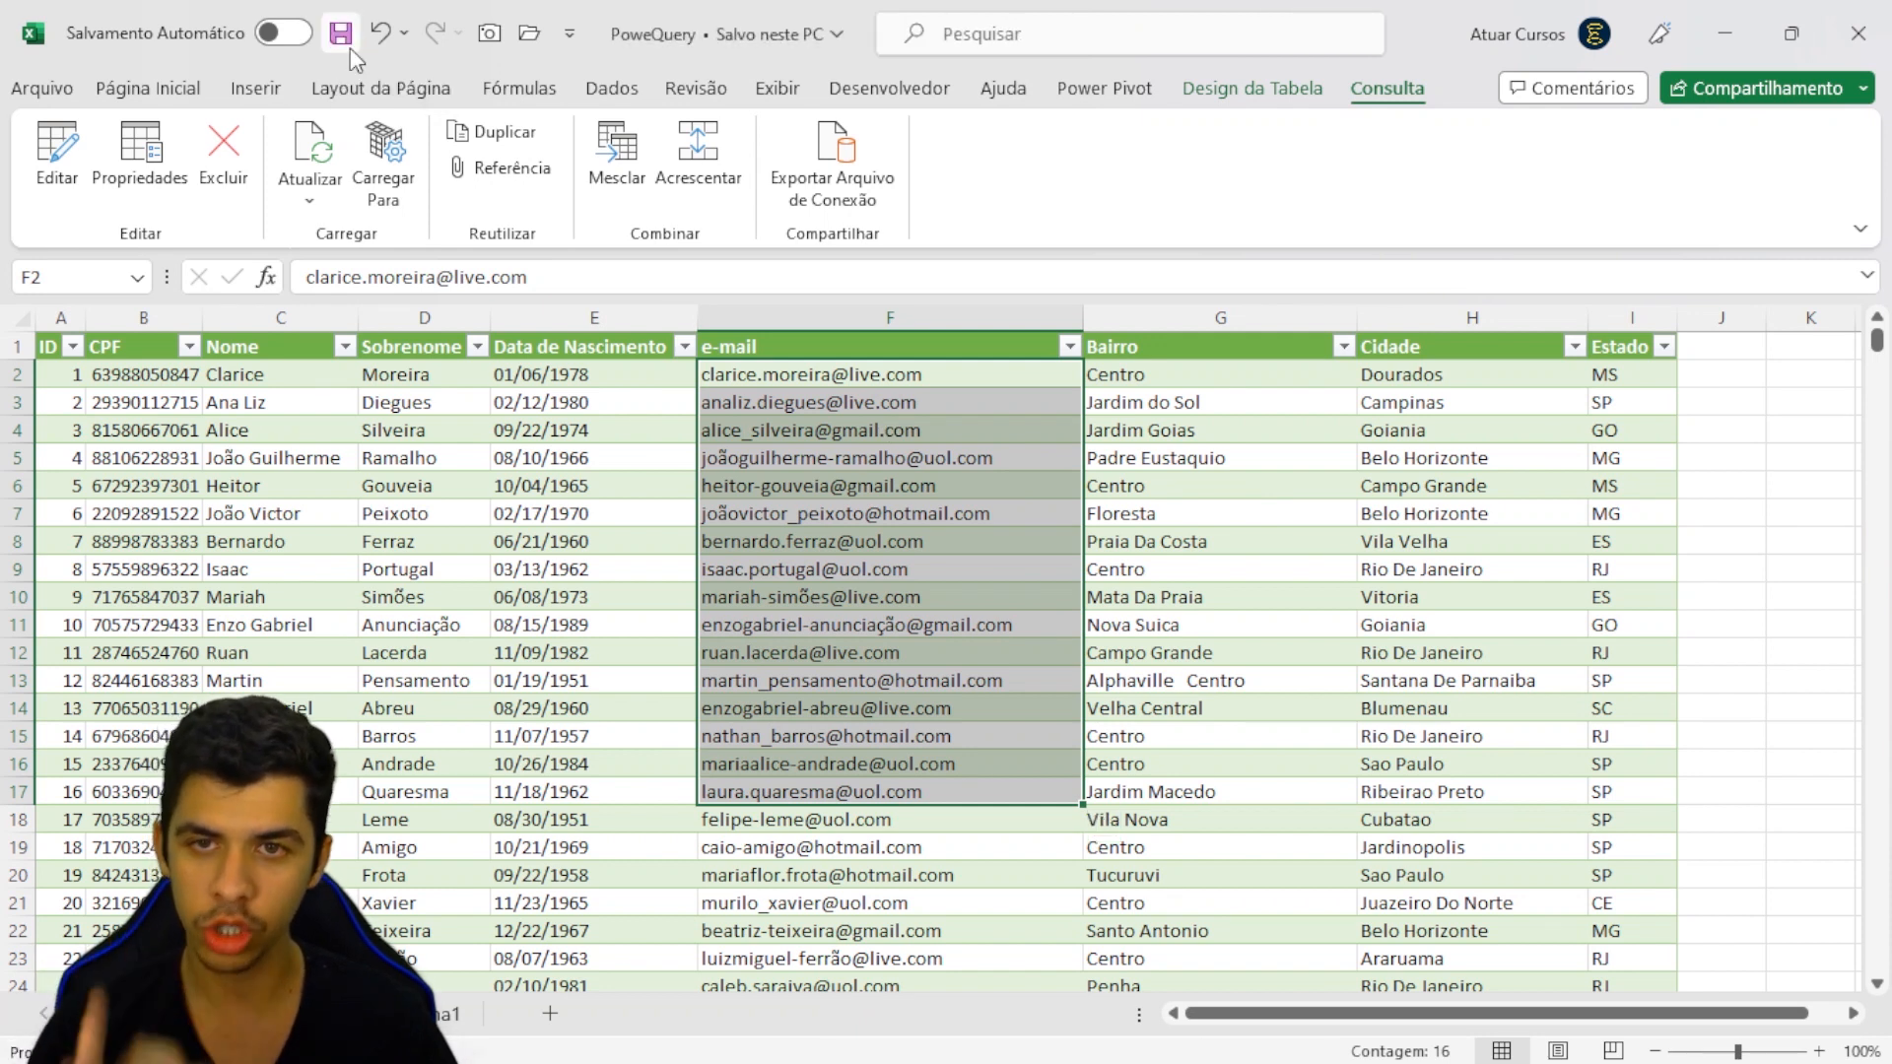